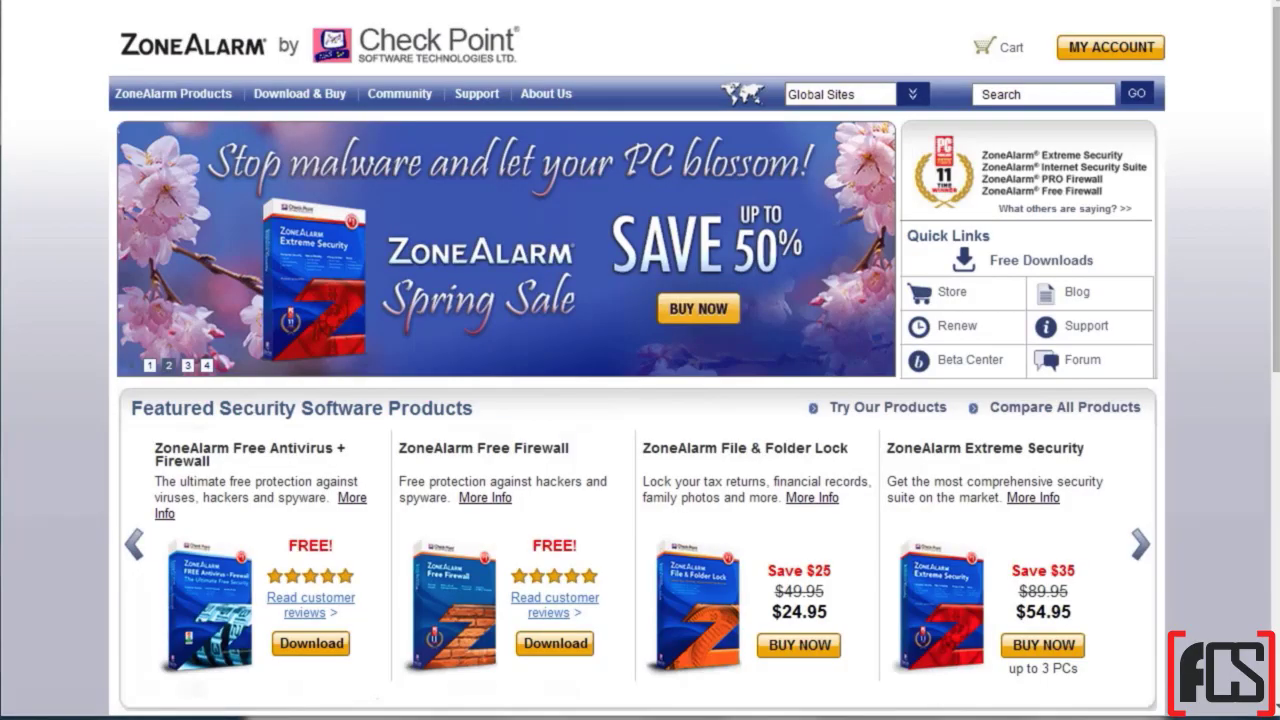
Step: Scroll the ZoneAlarm home page past the featured products to the Community and Learning Center sections
scroll(640, 400, "down", 3)
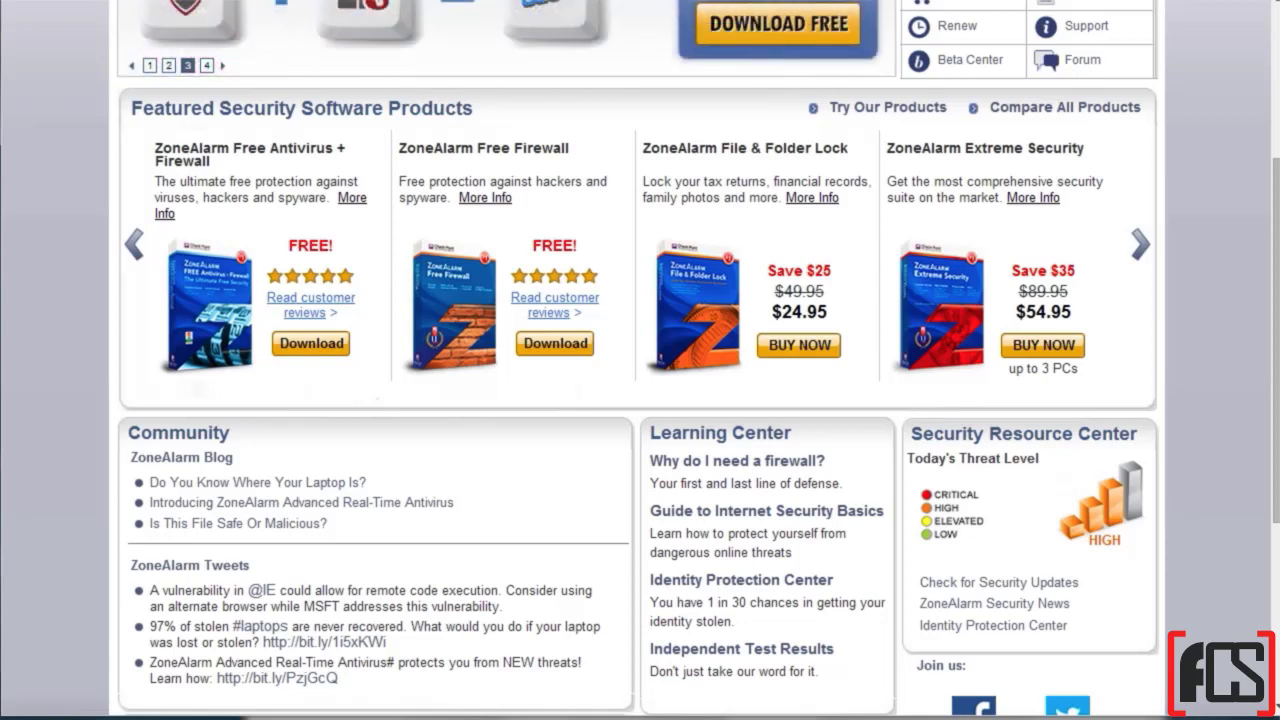
Step: Open the ZoneAlarm Free Firewall window from the hidden tray icons
left_click(1164, 717)
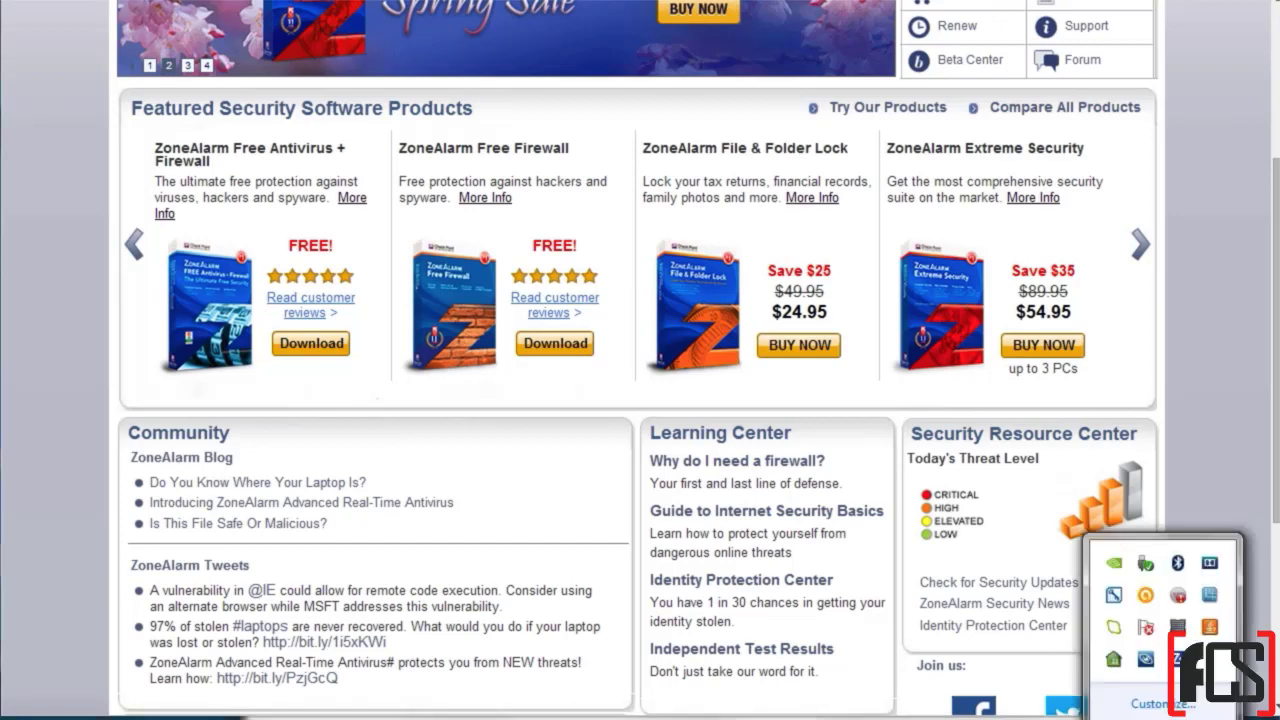
double_click(1178, 659)
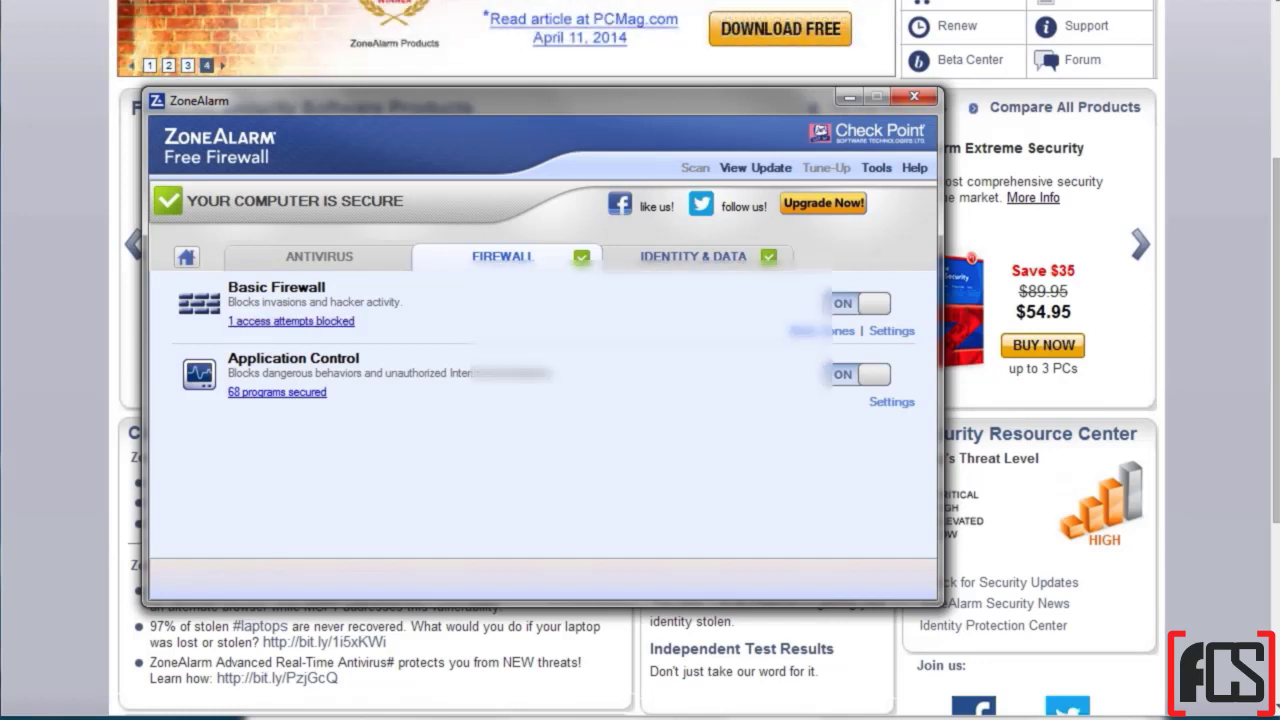
Step: Inspect the outgoing and incoming entries in the blocked access attempts log, then close Alerts and Logs
left_click(290, 321)
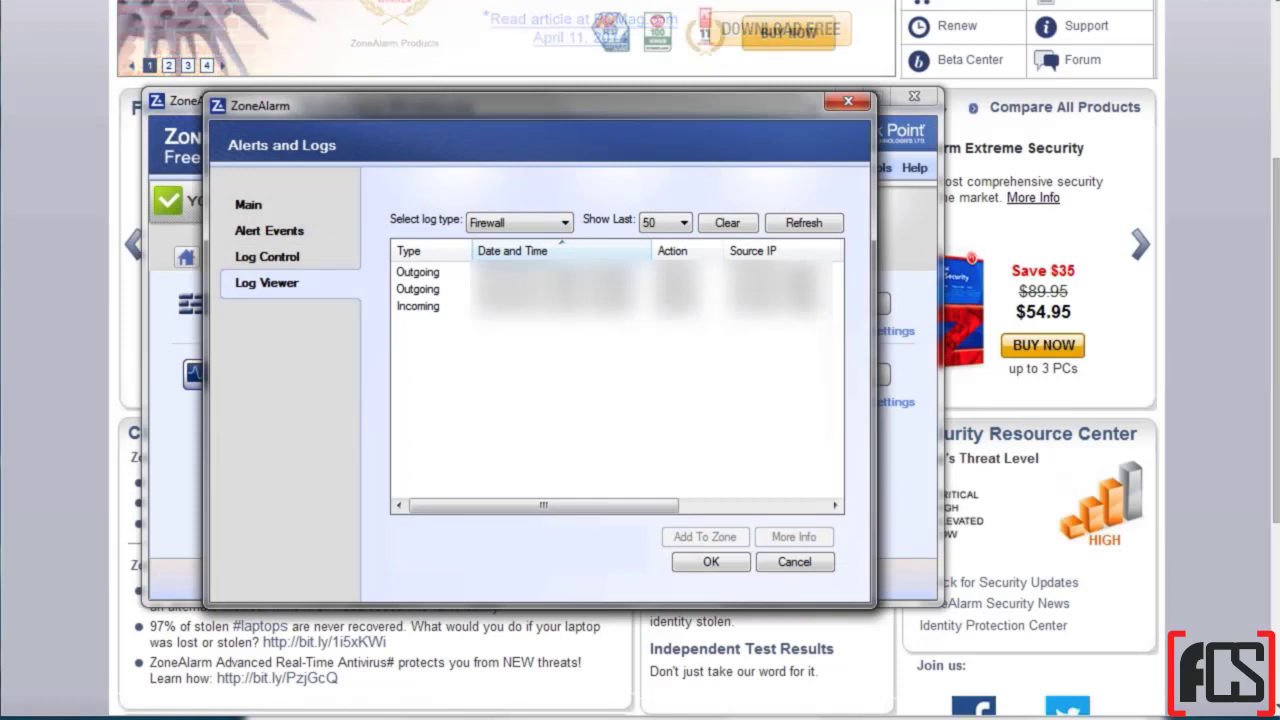
left_click(418, 271)
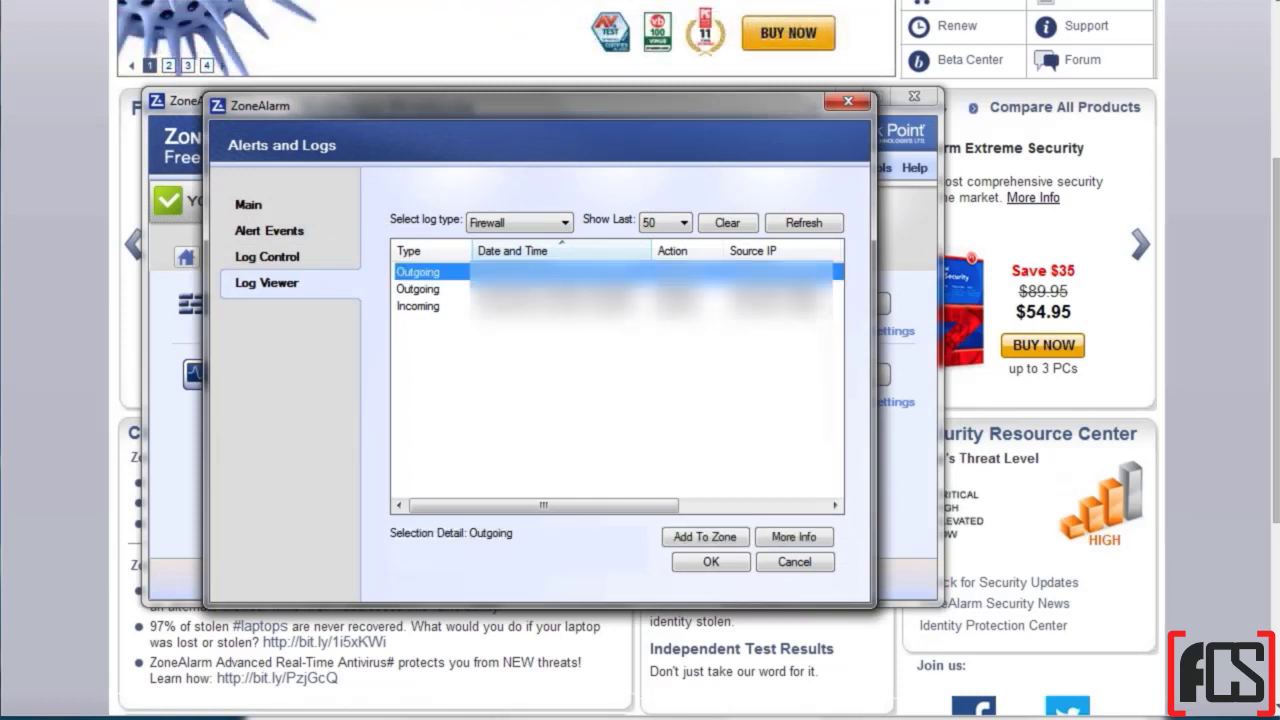
left_click(418, 305)
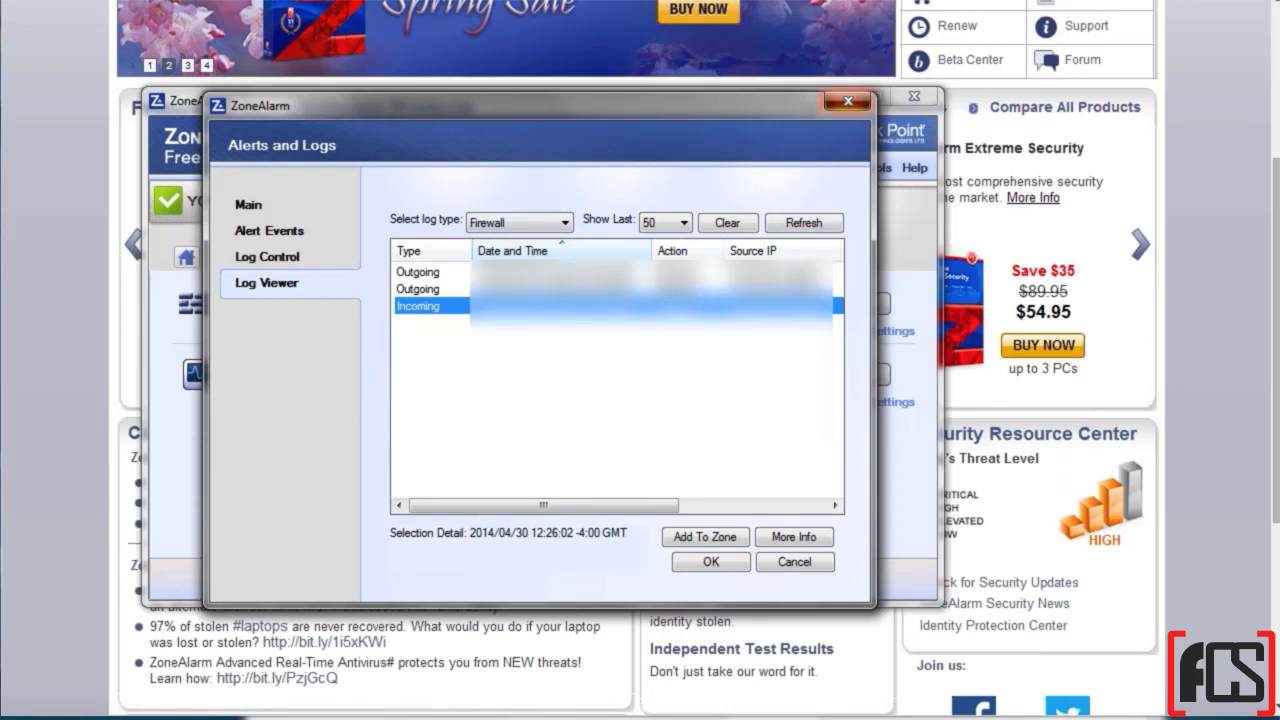
left_click(848, 101)
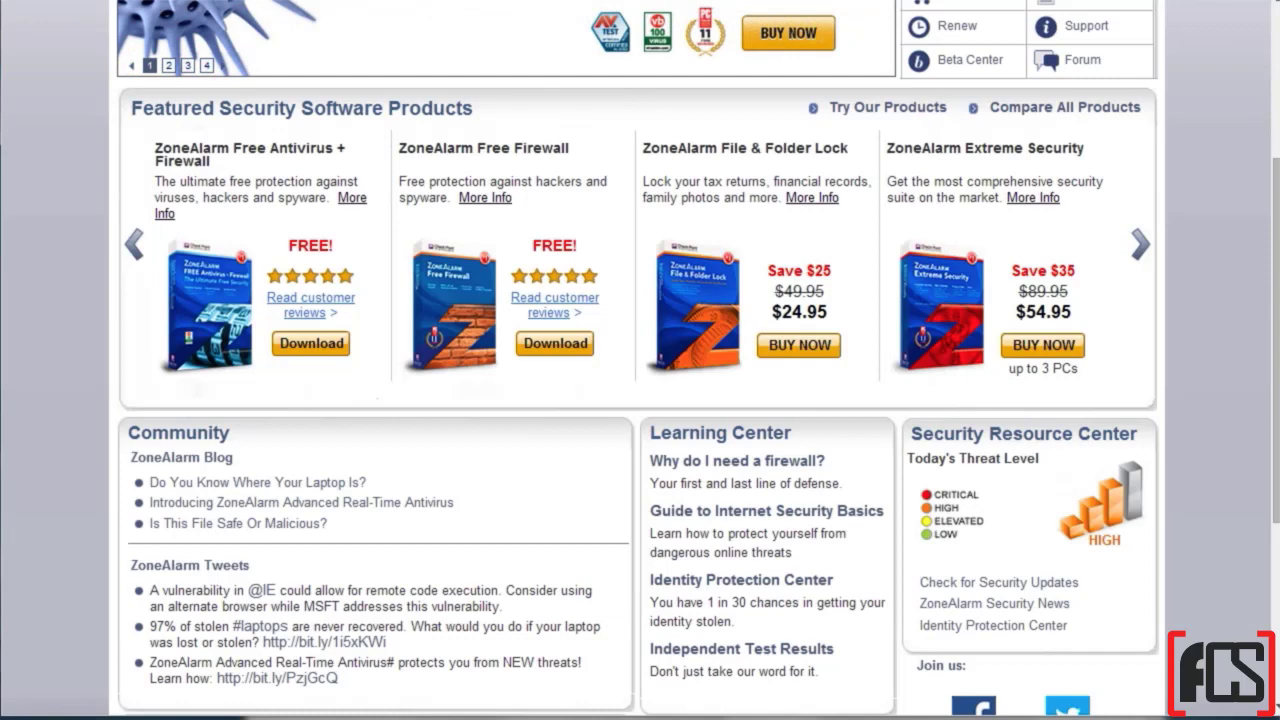
Step: Highlight the 'ZoneAlarm Free Firewall' product name and scroll back to the top of the page
left_click_drag(399, 148, 569, 148)
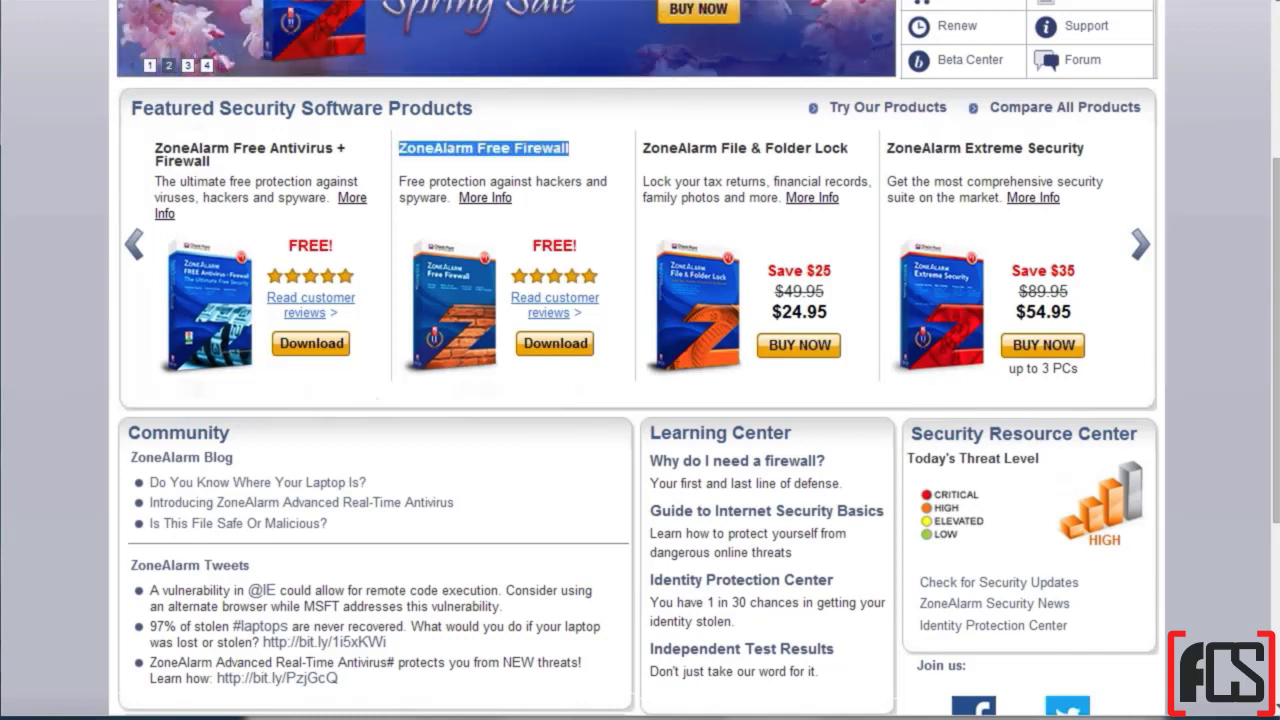
scroll(640, 360, "up", 3)
mouse_move(173, 93)
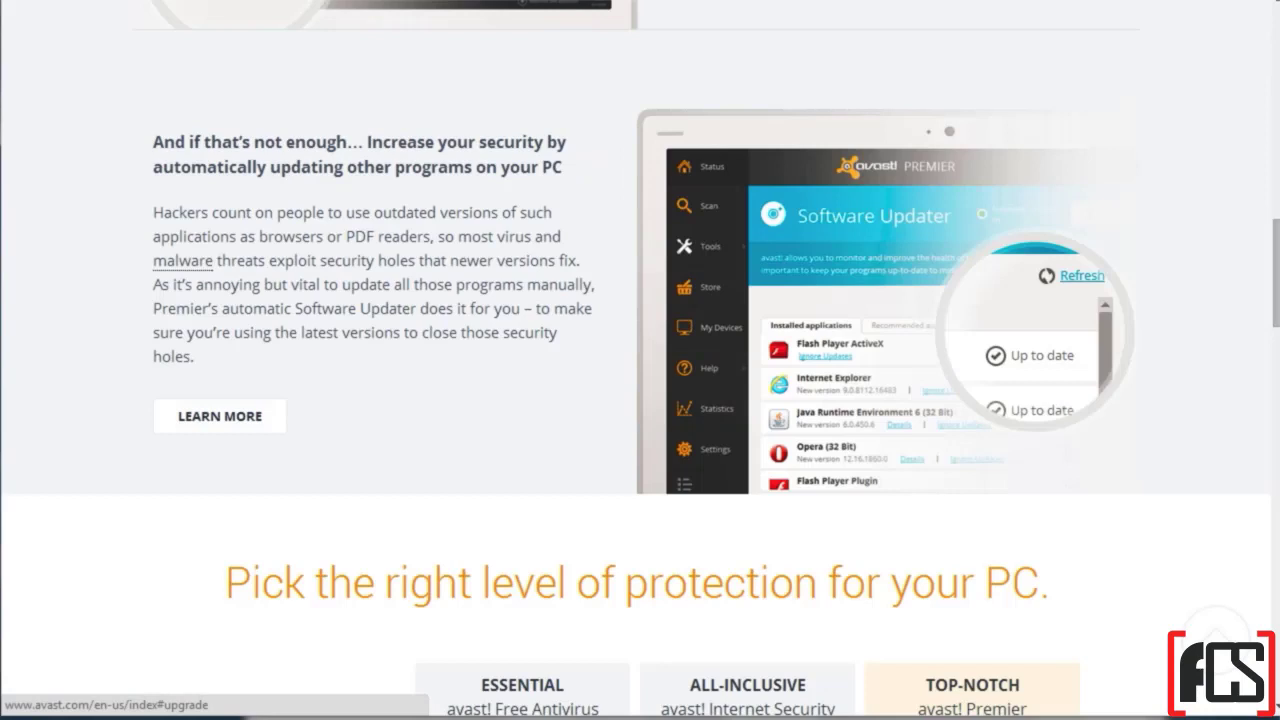
Step: Scroll through Avast's Essential, All-Inclusive and Top-Notch protection comparison table
scroll(640, 360, "down", 5)
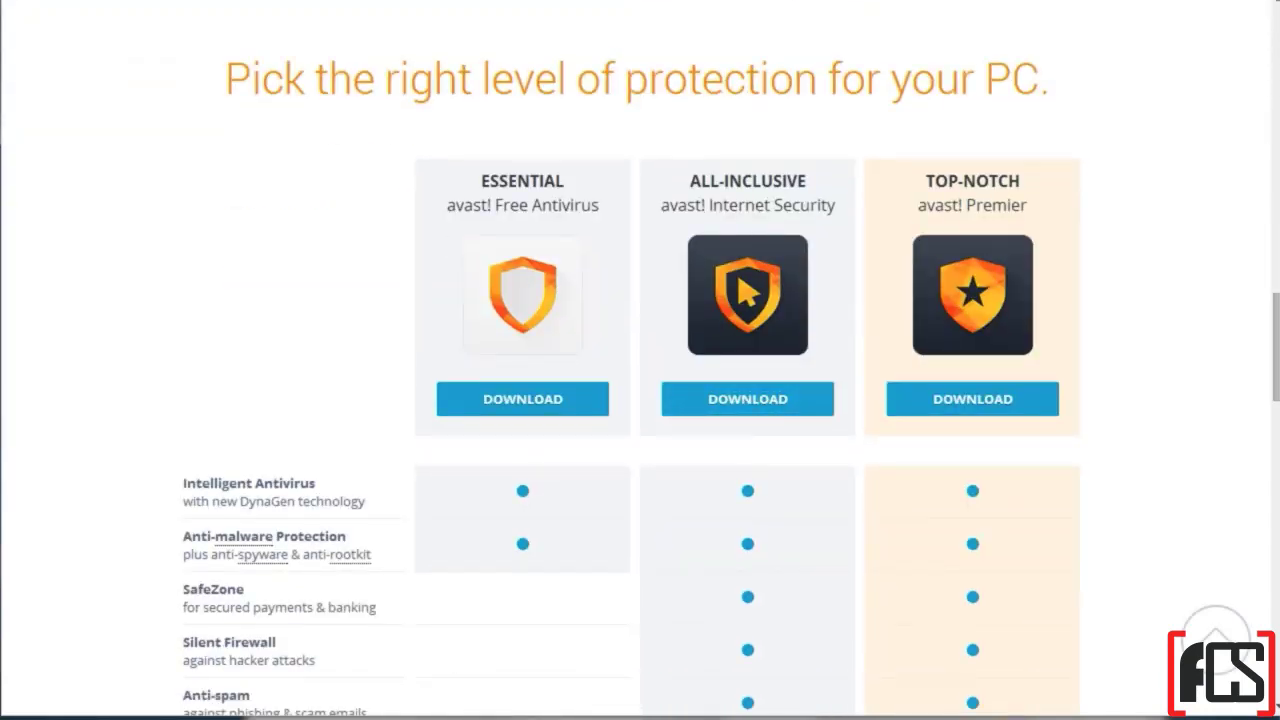
scroll(640, 360, "down", 3)
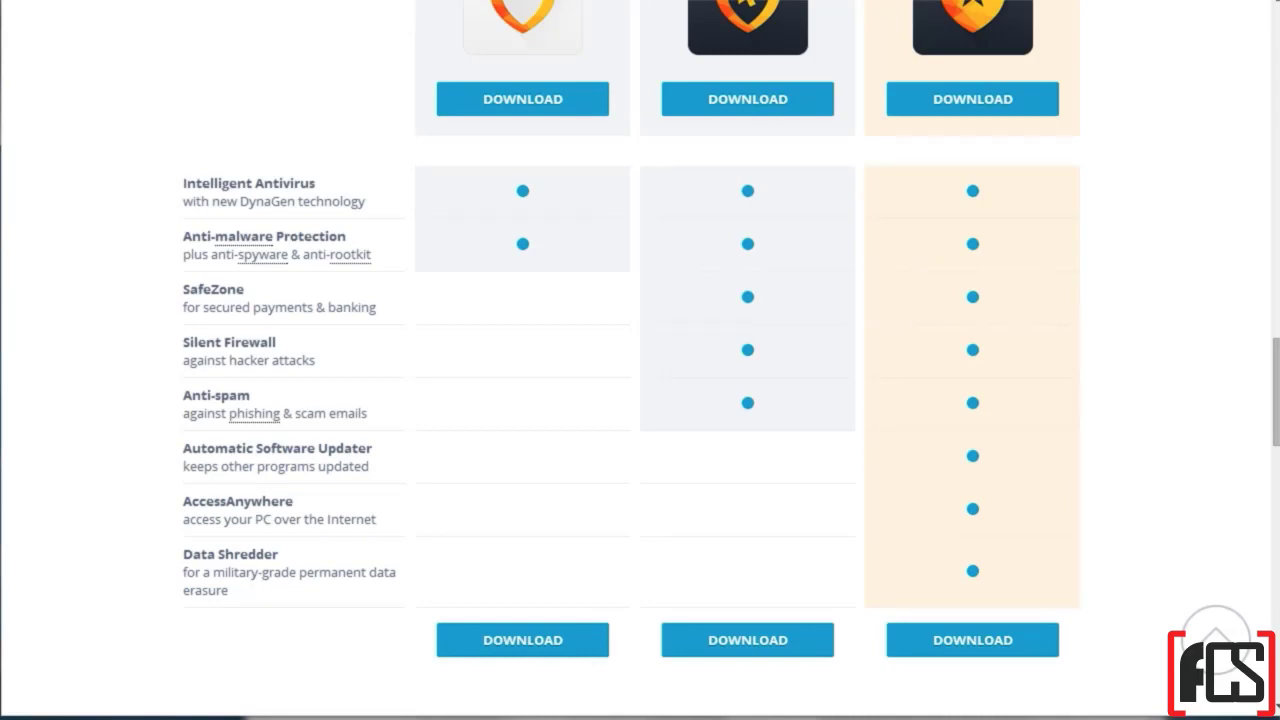
mouse_move(248, 238)
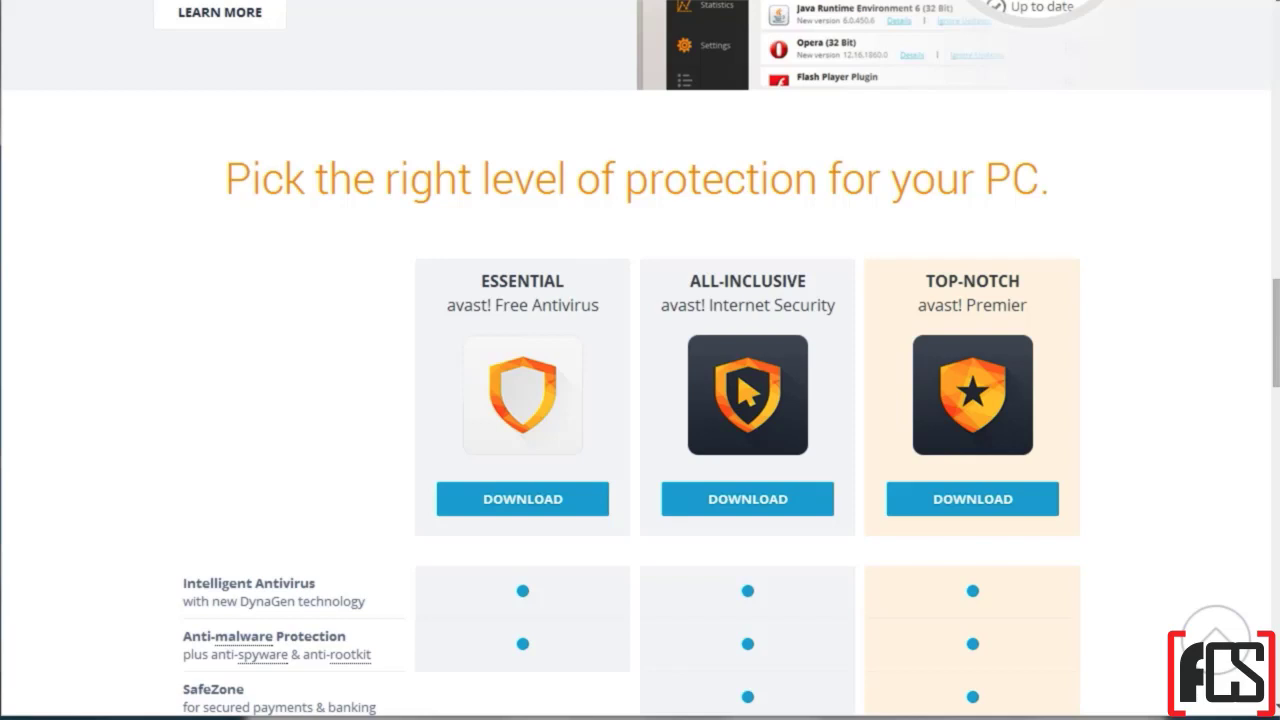
scroll(640, 400, "down", 3)
scroll(640, 400, "up", 1)
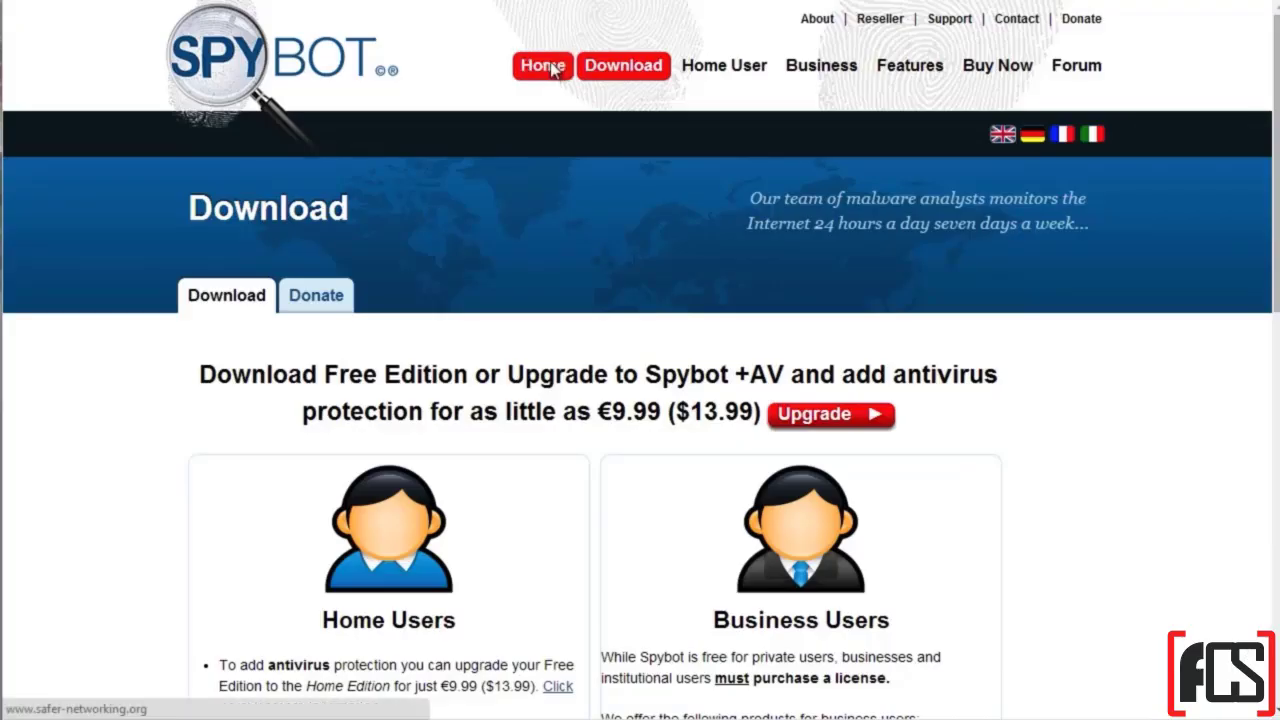
Step: Go to the Spybot home page at safer-networking.org
left_click(540, 63)
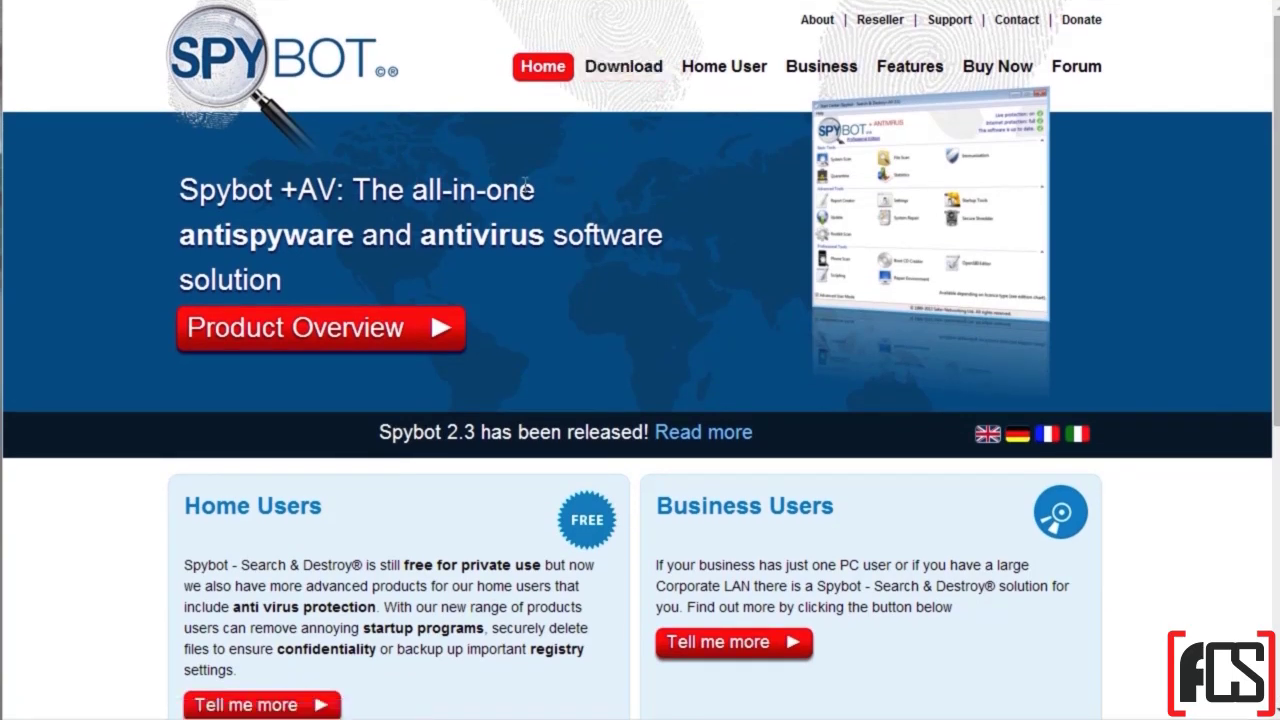
Step: Open the Spybot Download page, highlight the Home and Professional Edition offers, then scroll back up
left_click(626, 70)
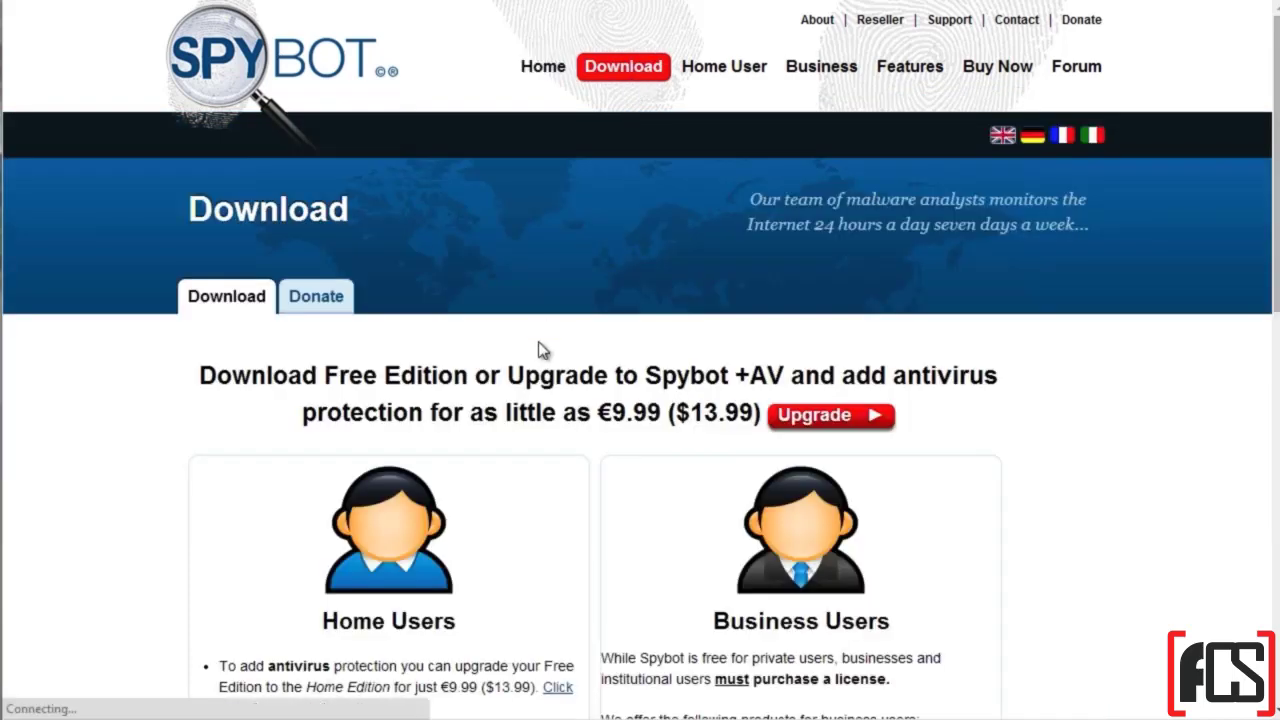
scroll(537, 341, "down", 3)
left_click_drag(272, 366, 440, 388)
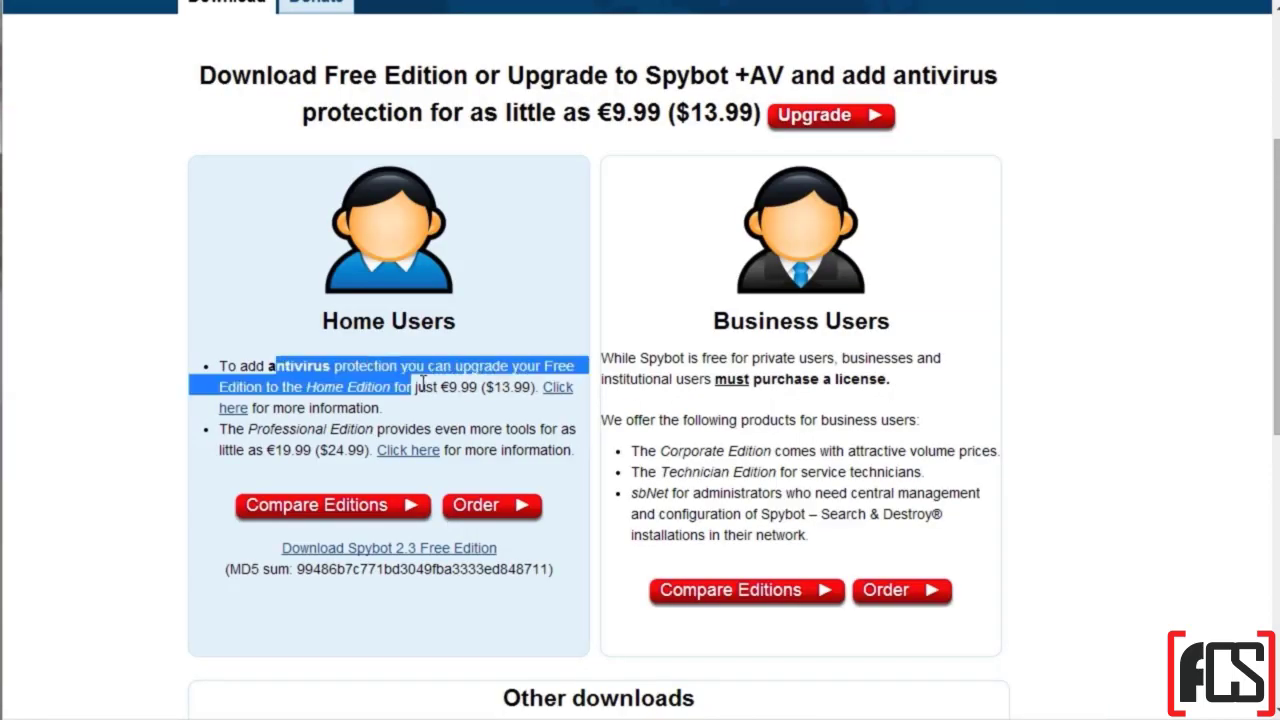
left_click_drag(273, 429, 458, 448)
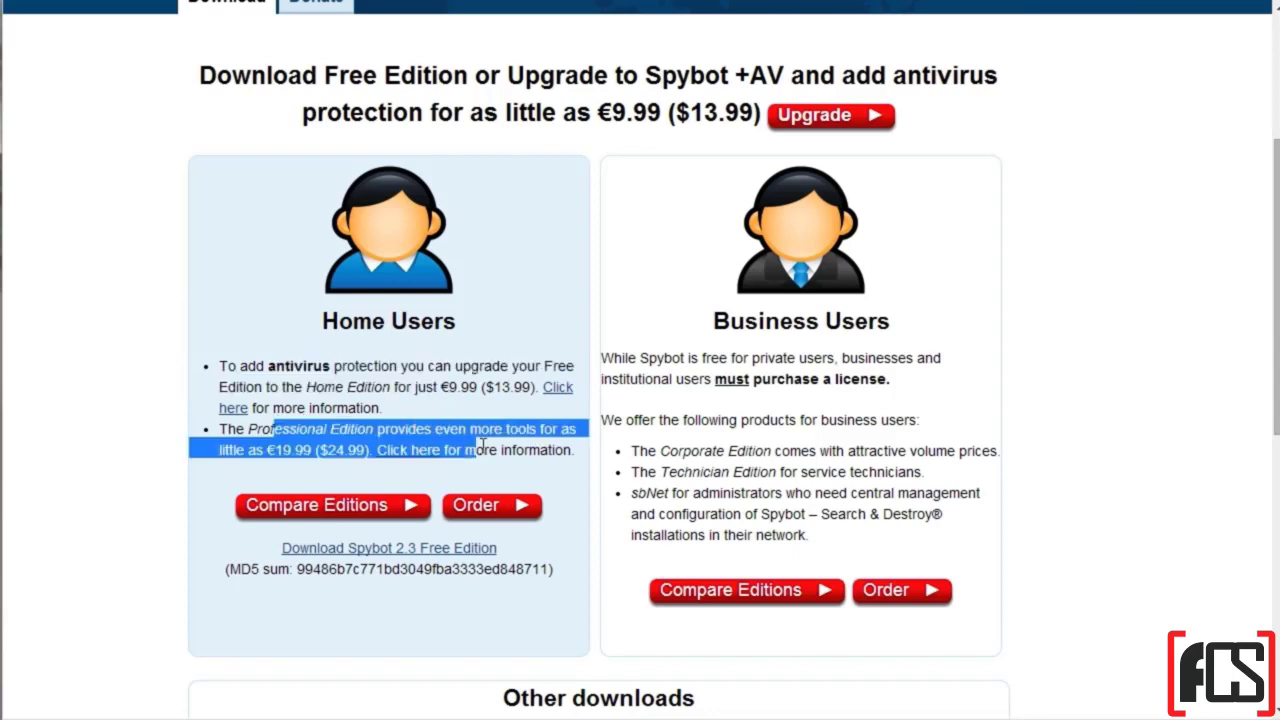
left_click(484, 444)
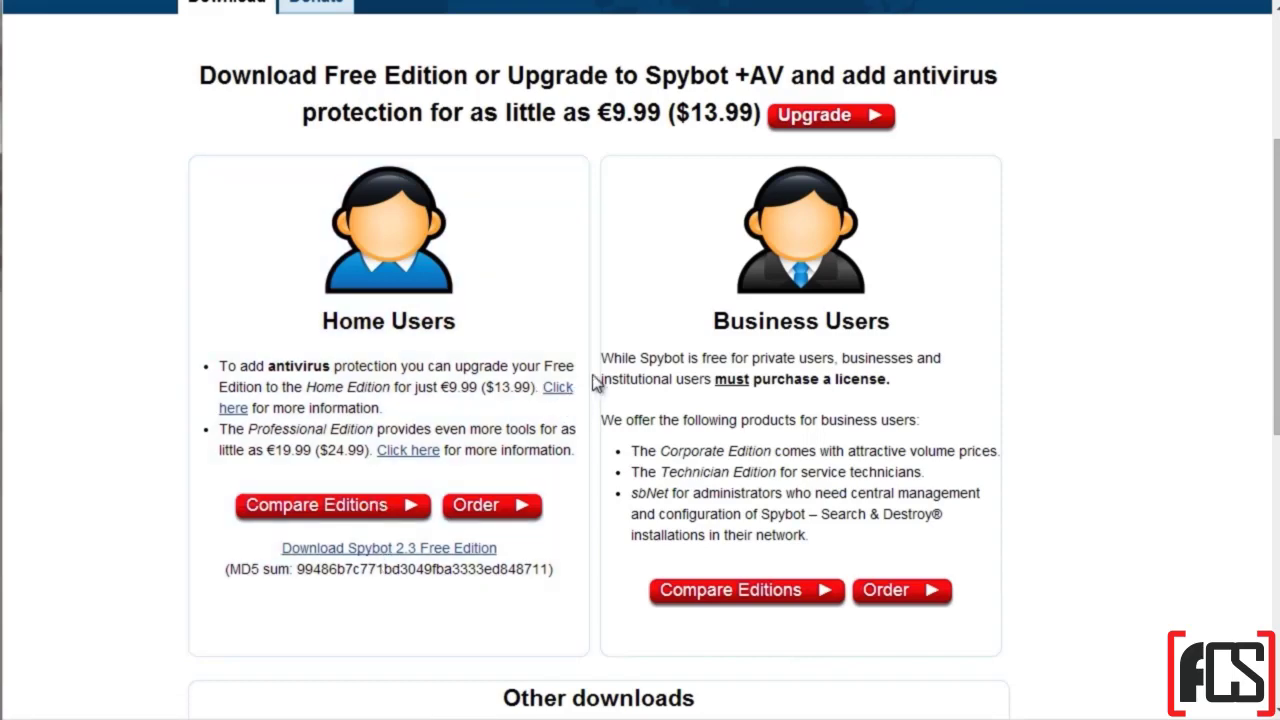
scroll(594, 380, "up", 2)
scroll(674, 294, "up", 1)
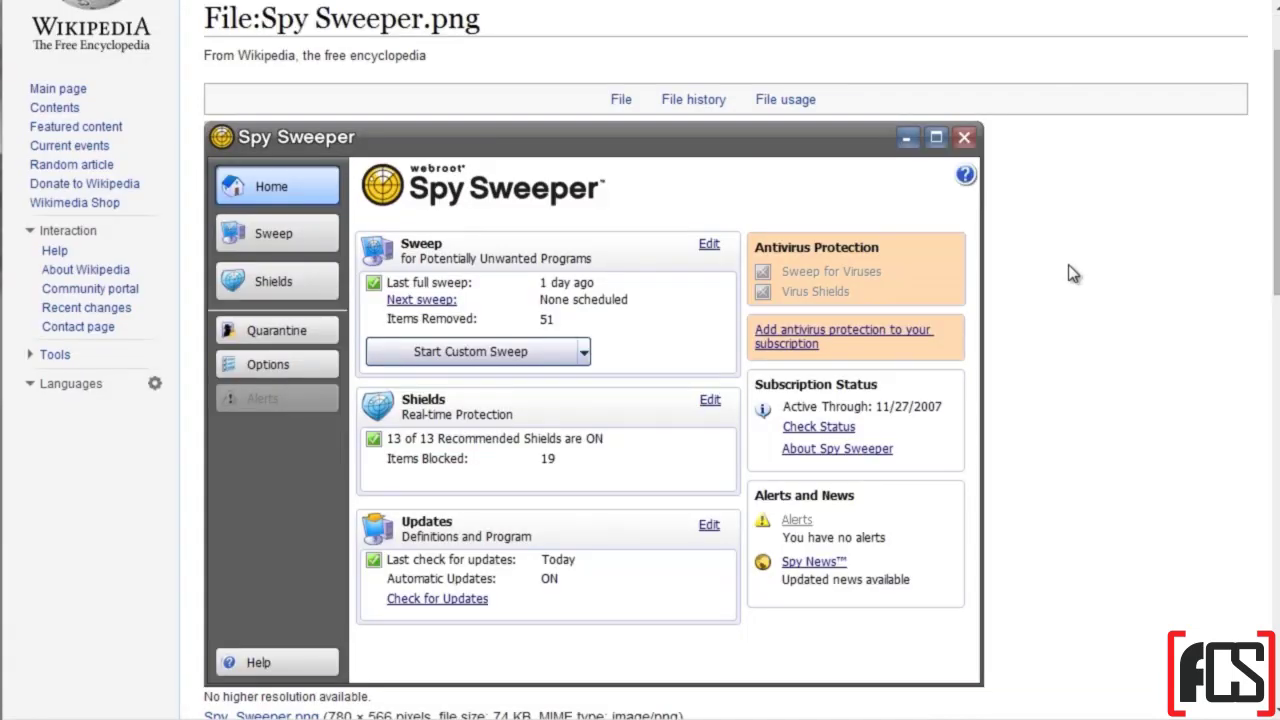
Step: Scroll through the Webroot Spy Sweeper screenshot on Wikipedia's File:Spy Sweeper.png page
scroll(1068, 264, "up", 1)
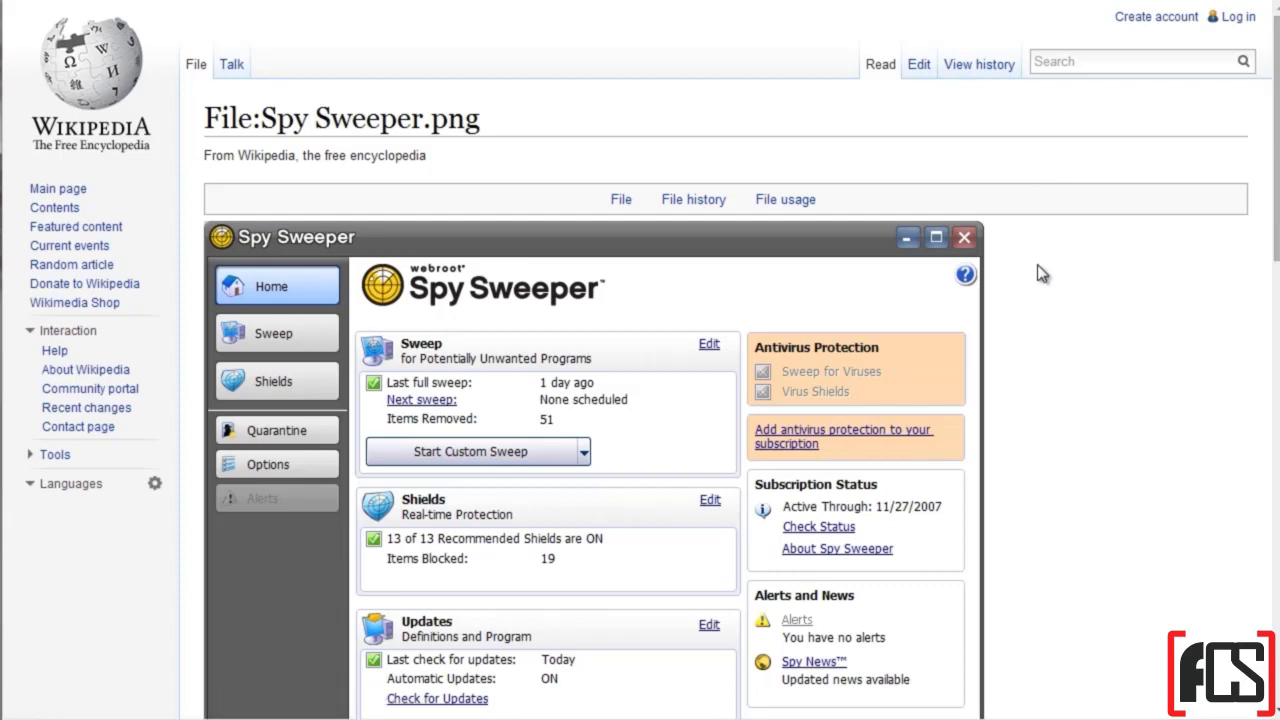
scroll(1040, 272, "down", 2)
scroll(1040, 272, "up", 1)
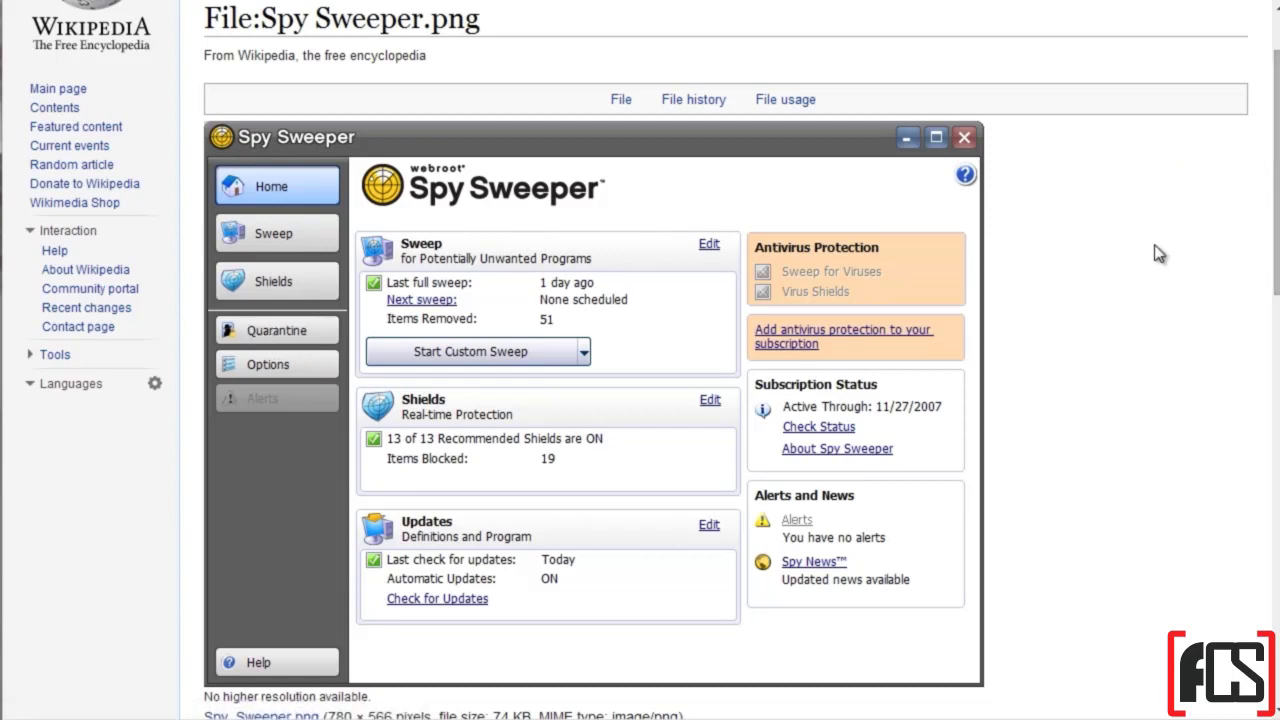
scroll(1150, 255, "up", 1)
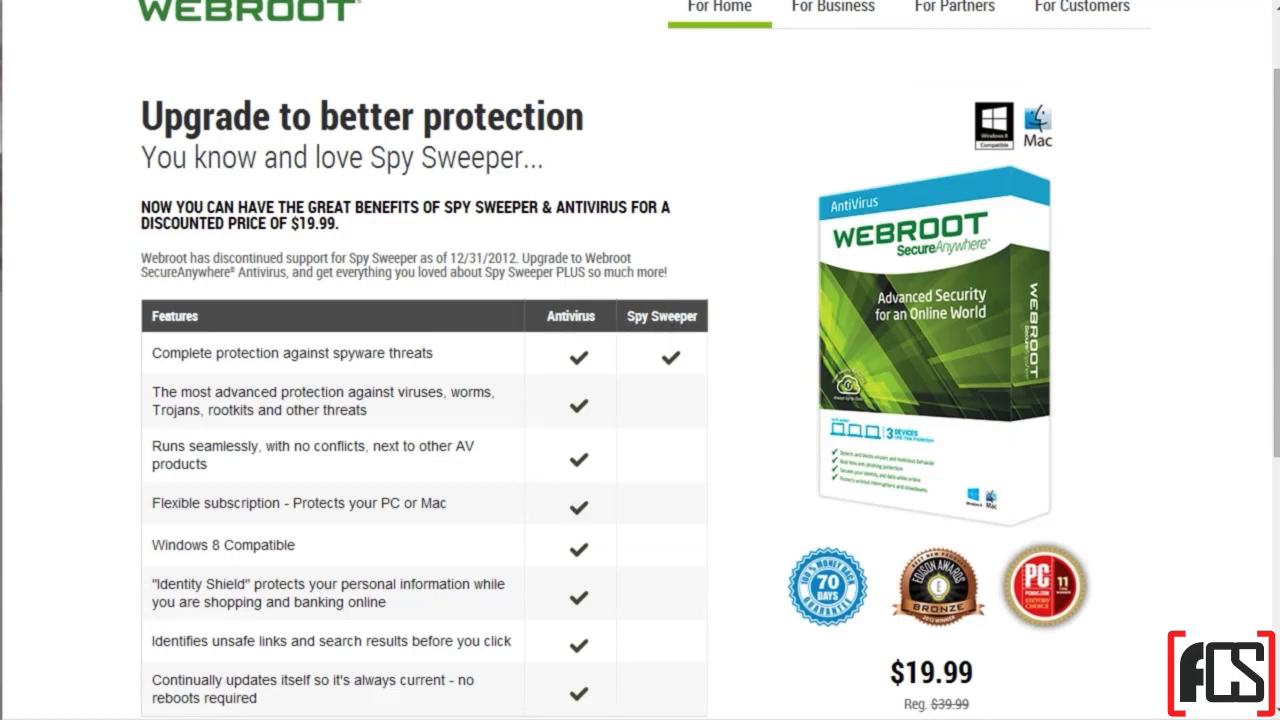
Step: Open the Webroot SecureAnywhere window from the hidden system tray icons
left_click(1098, 718)
double_click(1142, 626)
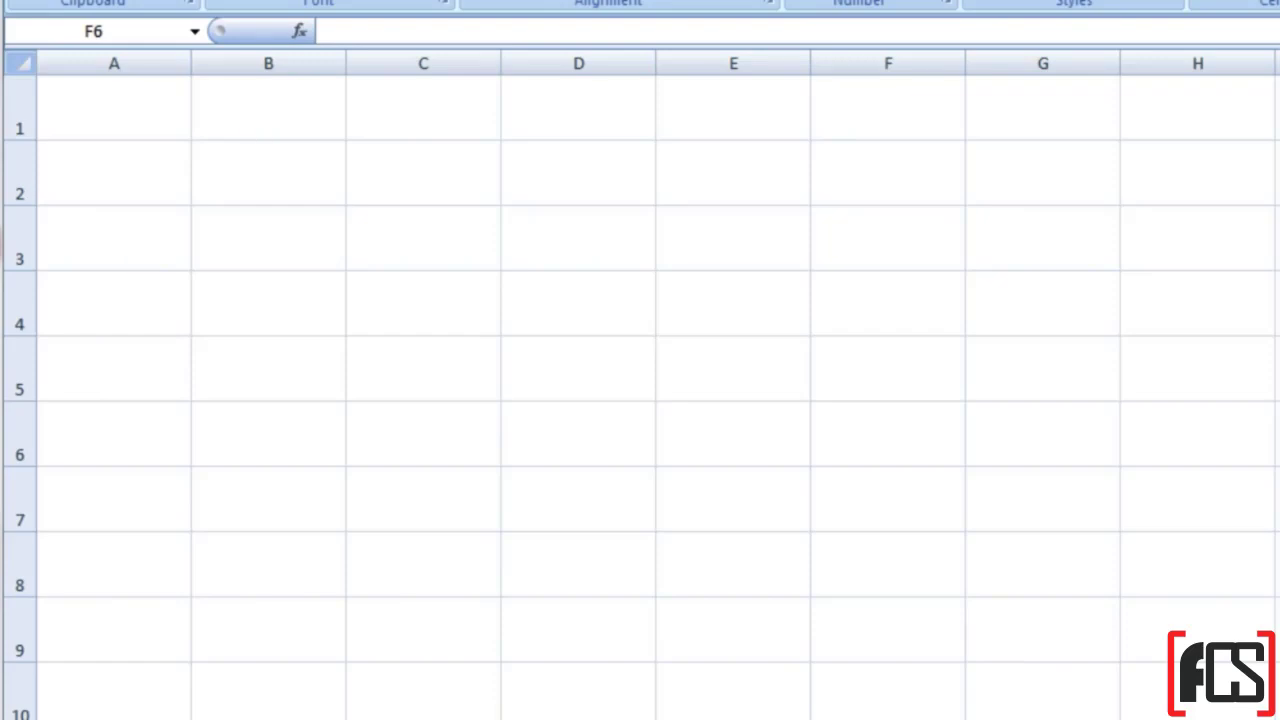
Step: Select cell A3 in the blank worksheet
left_click(115, 231)
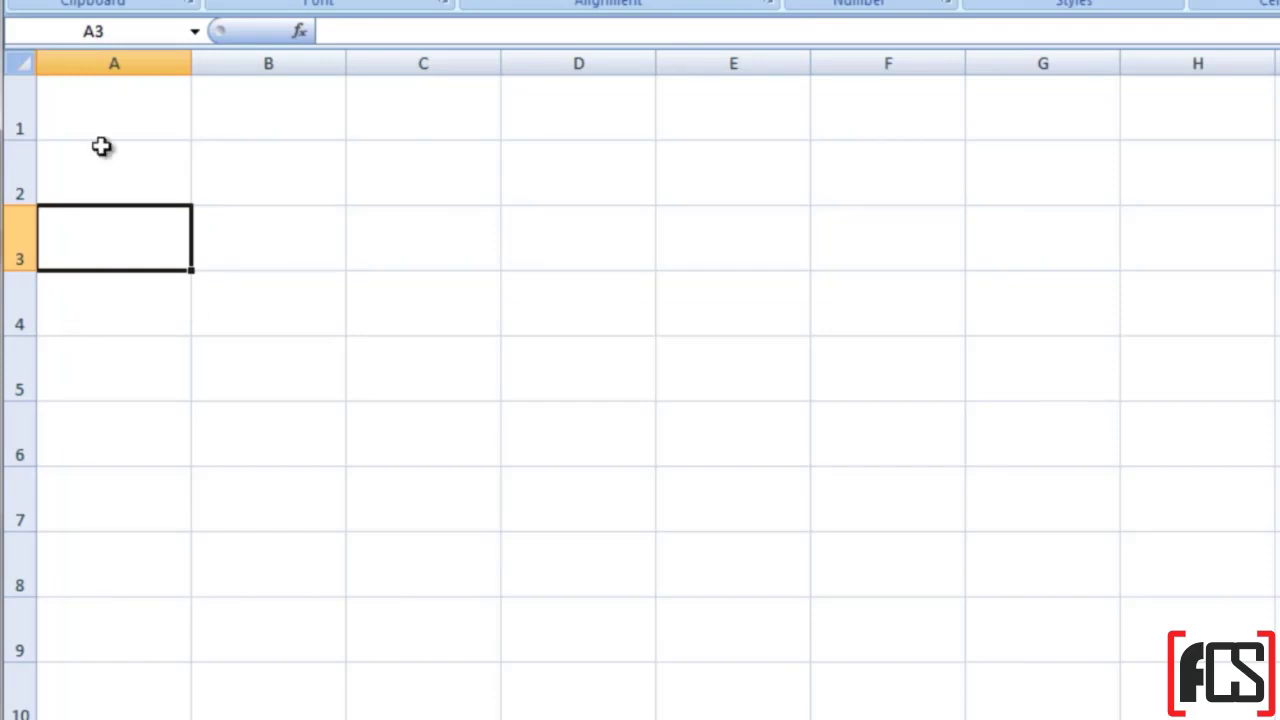
Step: Enter 'Site Name' in A1, select row 1 to enlarge its font, and widen column A
left_click(97, 126)
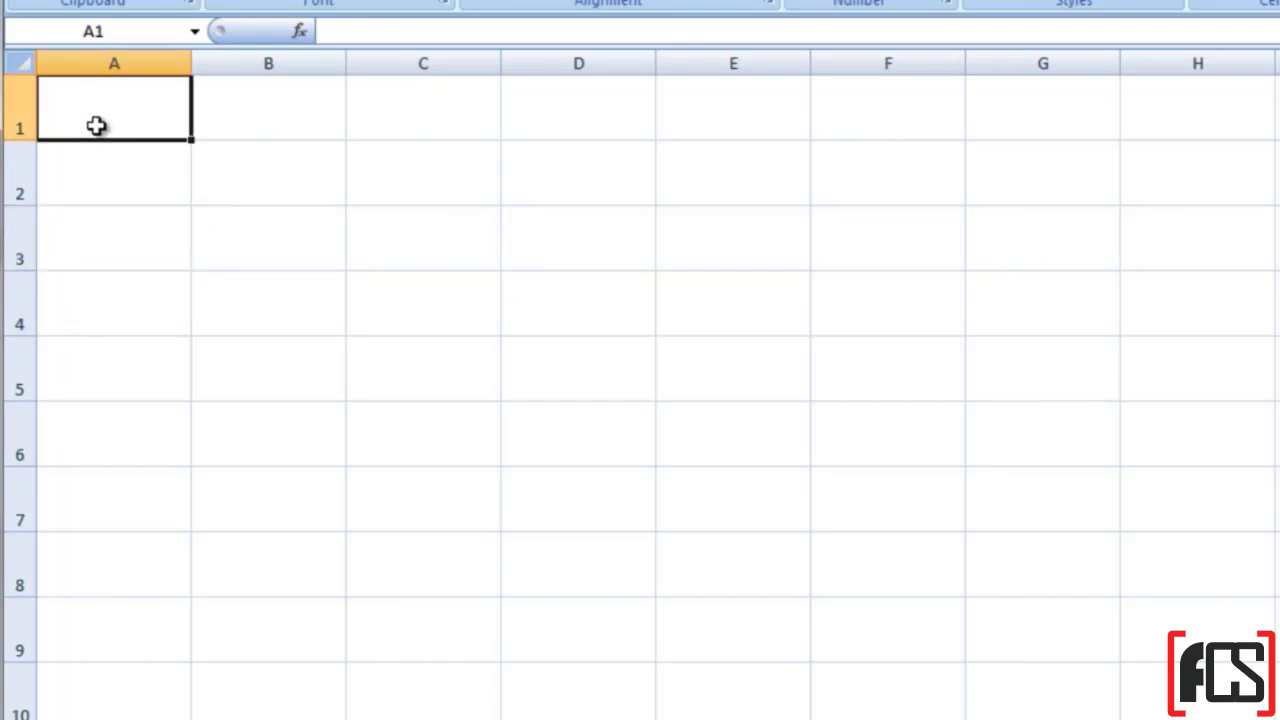
type("Site Name")
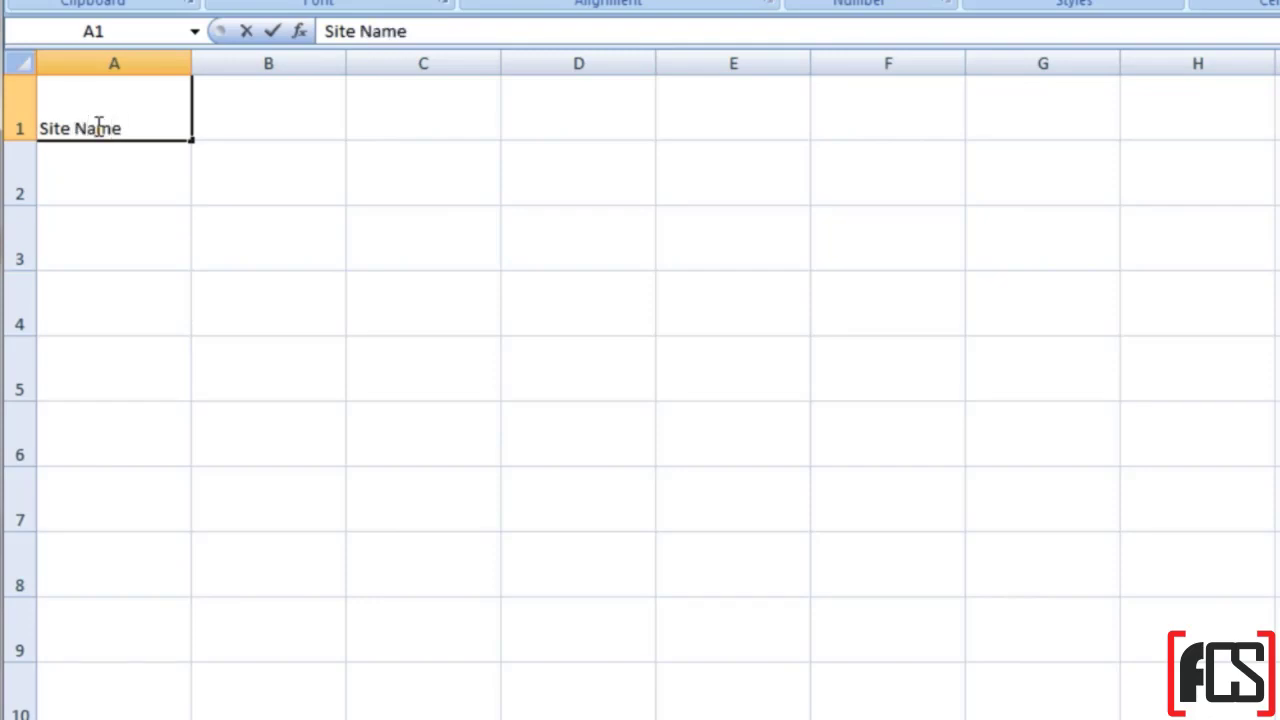
left_click(15, 133)
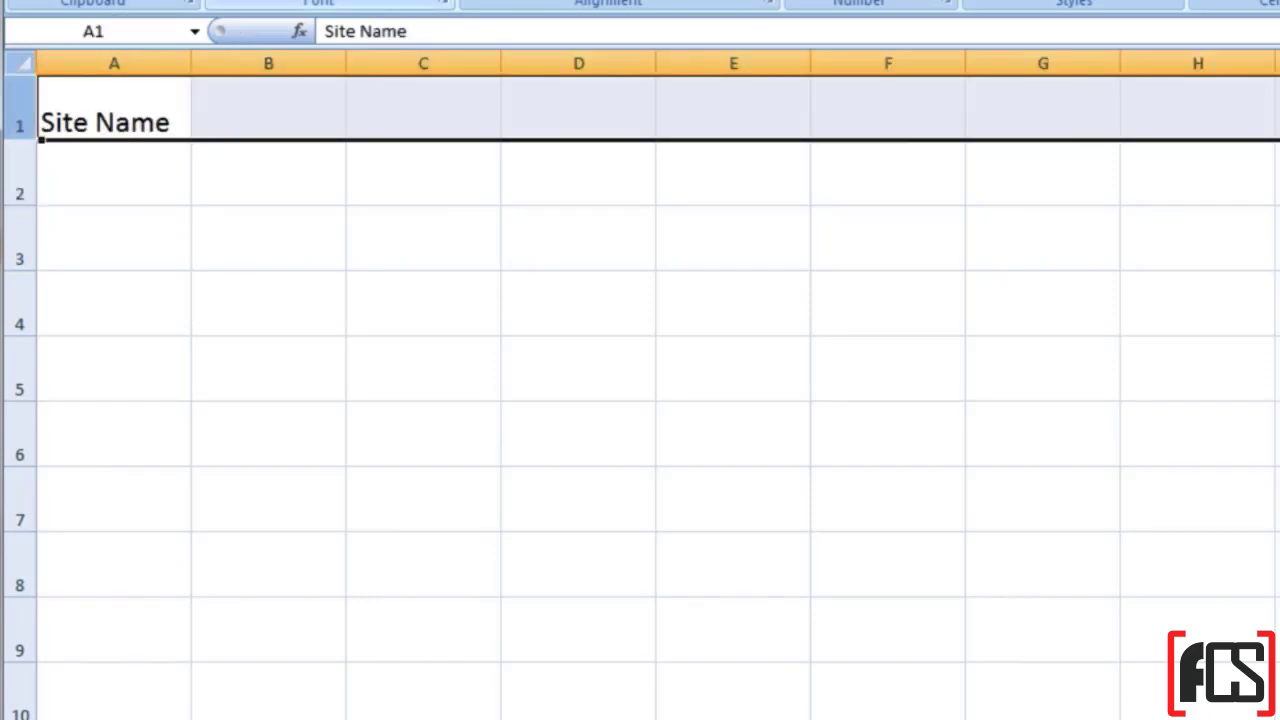
left_click_drag(191, 54, 231, 57)
Step: Add 'Username' and 'Password' headings, then move them over to C1:D1
left_click(317, 120)
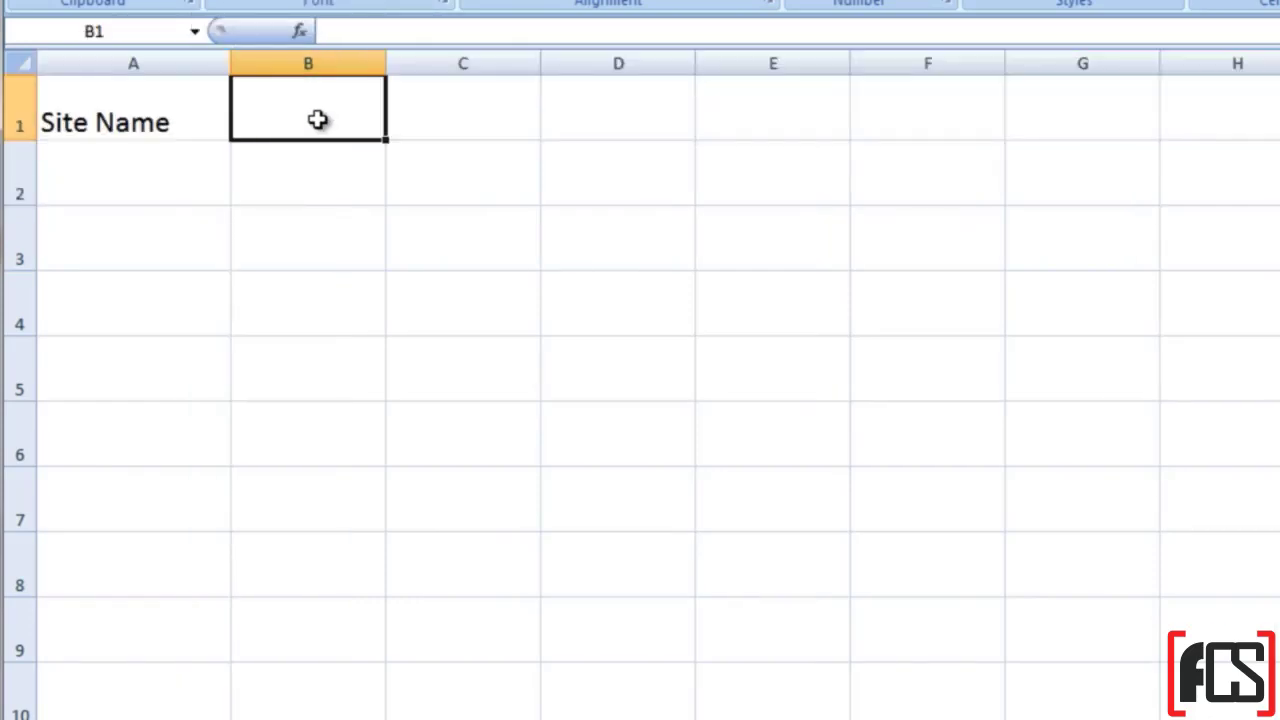
type("Username")
key("Tab")
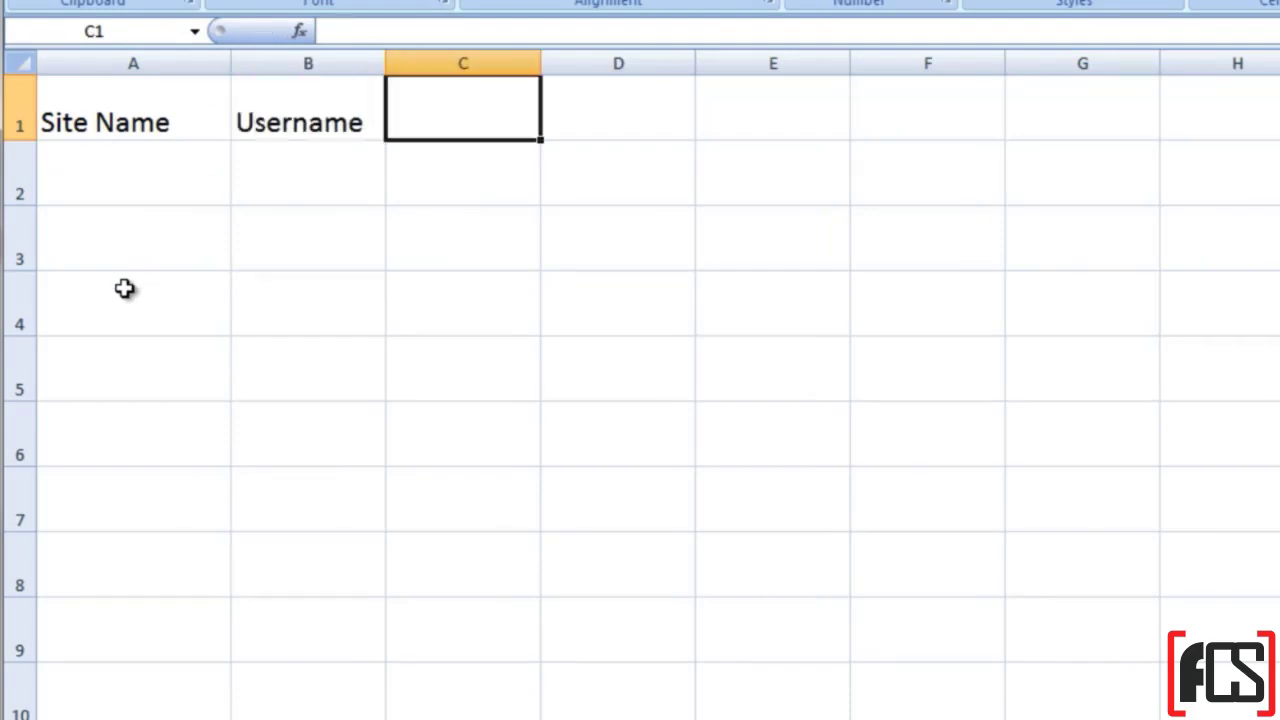
type("Password")
left_click_drag(294, 122, 398, 122)
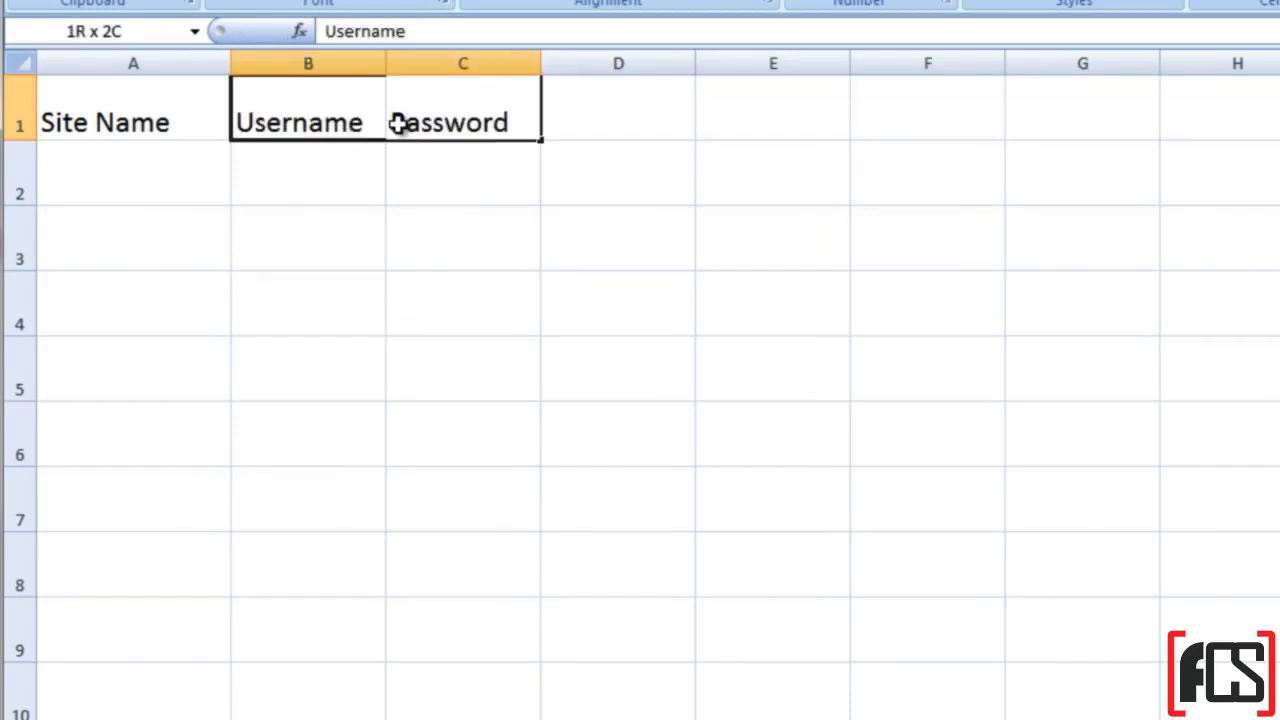
key("ctrl+x")
left_click(463, 123)
key("ctrl+v")
Step: Put 'Link to Change Password' in B1 and widen column B to fit it
left_click(331, 109)
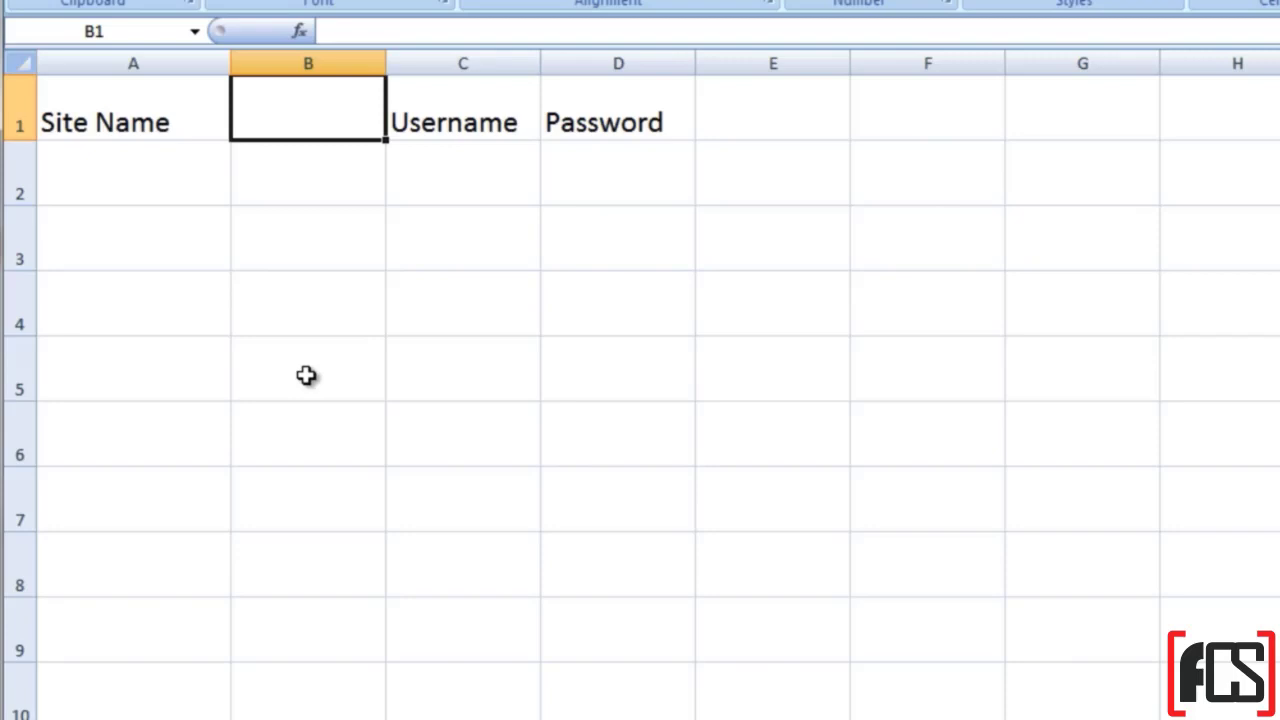
type("lin")
key("BackSpace")
key("BackSpace")
key("BackSpace")
type("Link ")
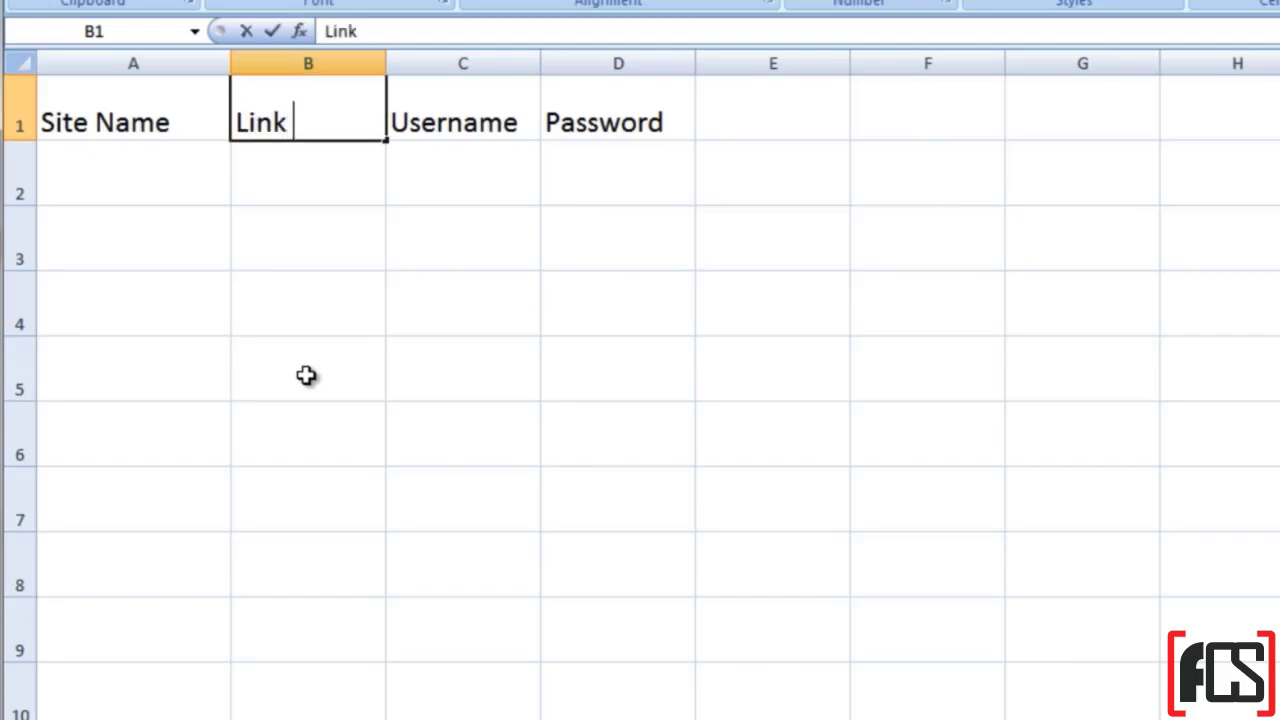
type("to Change Passwo")
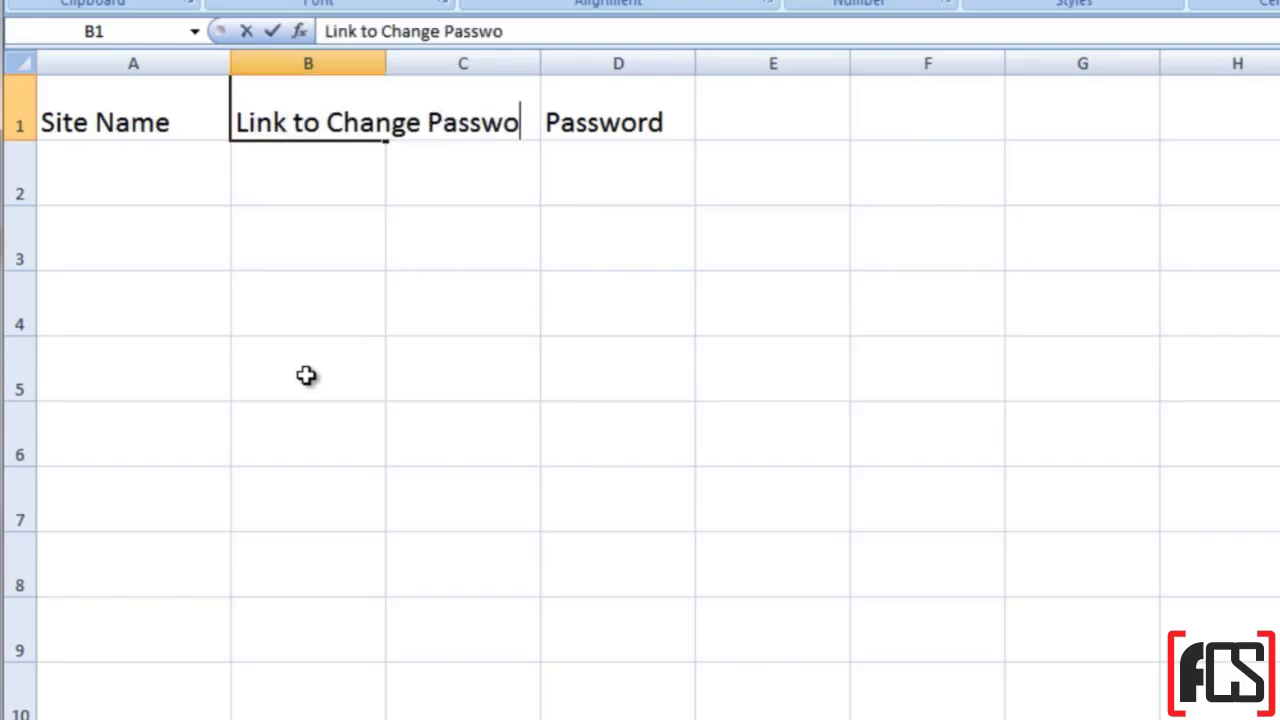
type("rd")
left_click(443, 214)
left_click(383, 80)
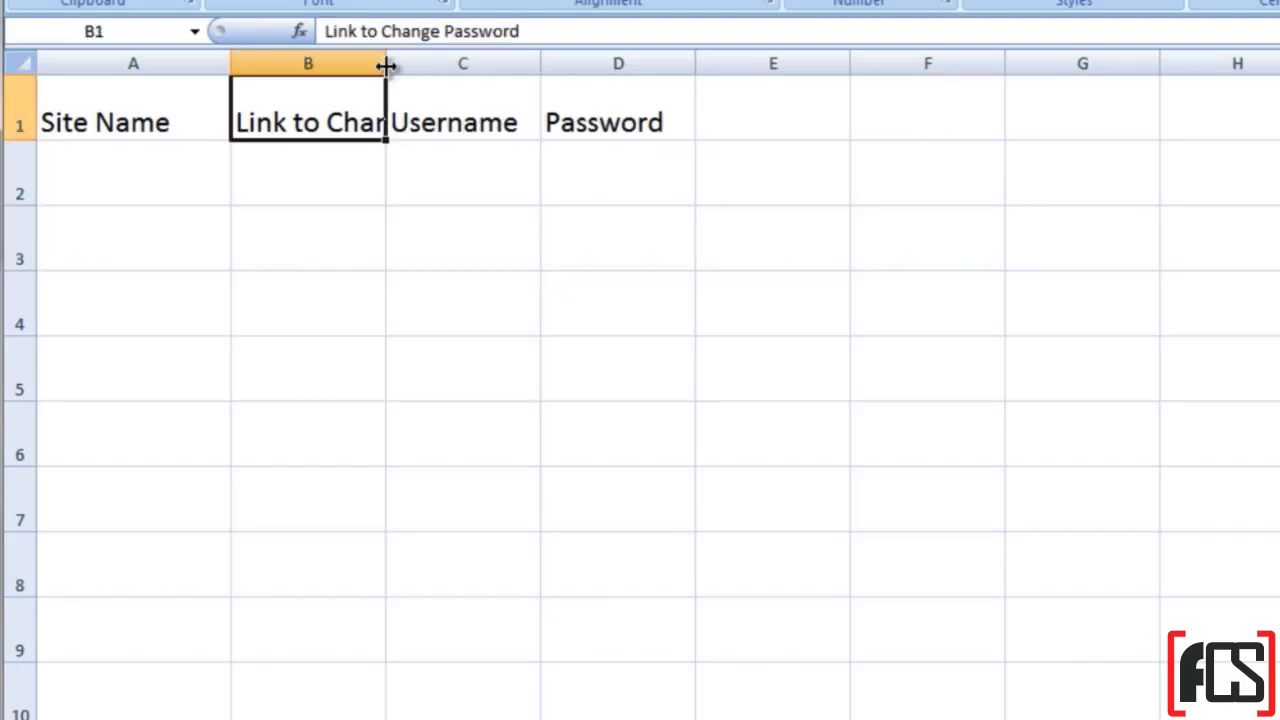
left_click_drag(386, 65, 577, 63)
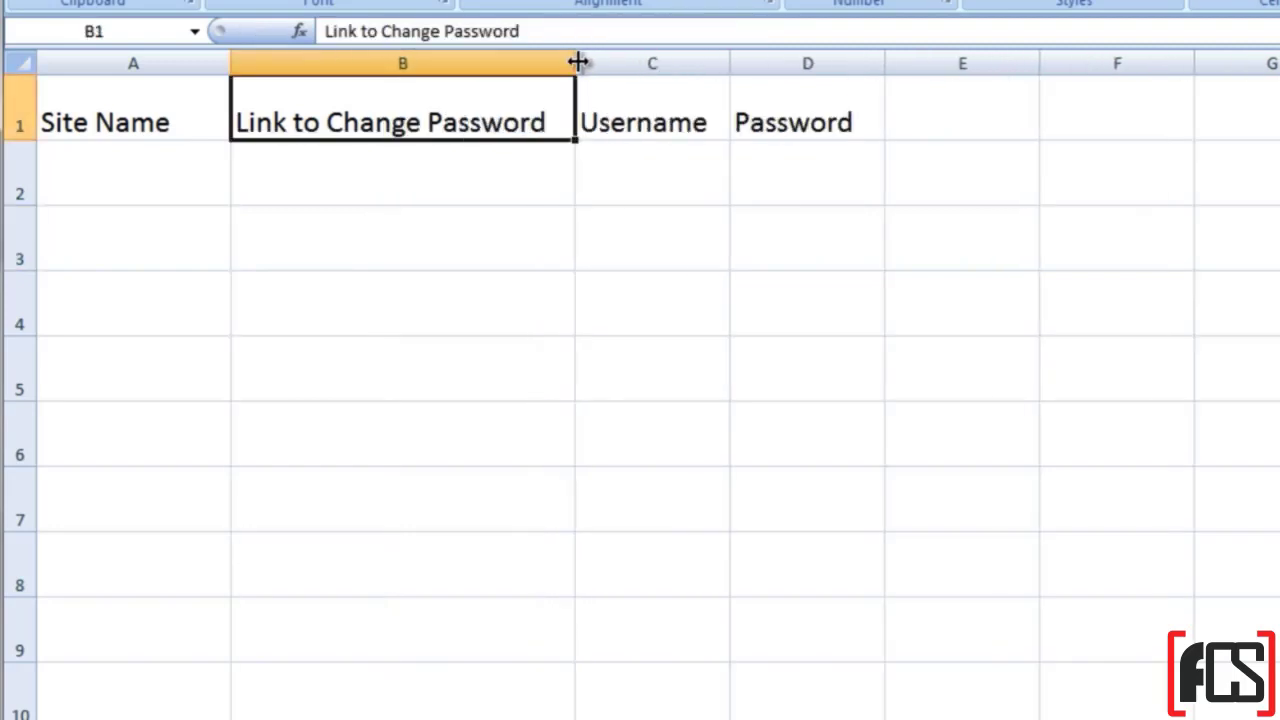
Step: Add the 'Email Associated' heading in E1 and widen column E
left_click(934, 108)
type("E")
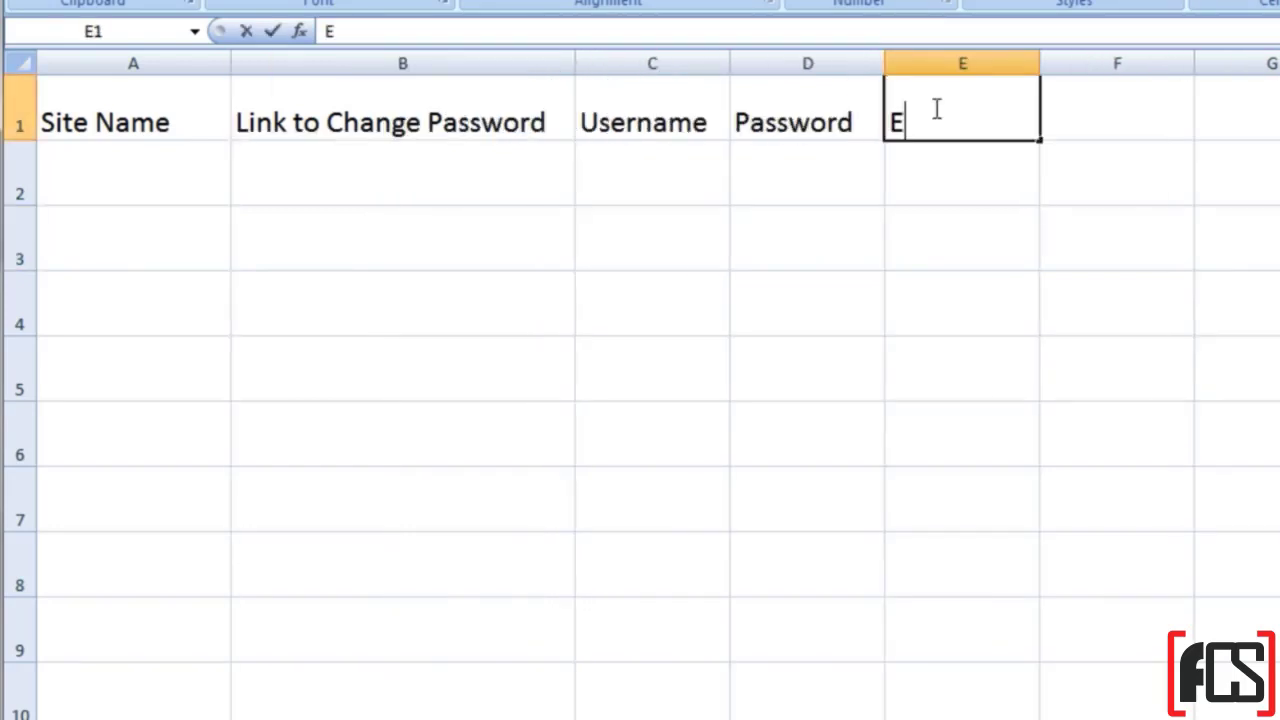
type("mail Associated")
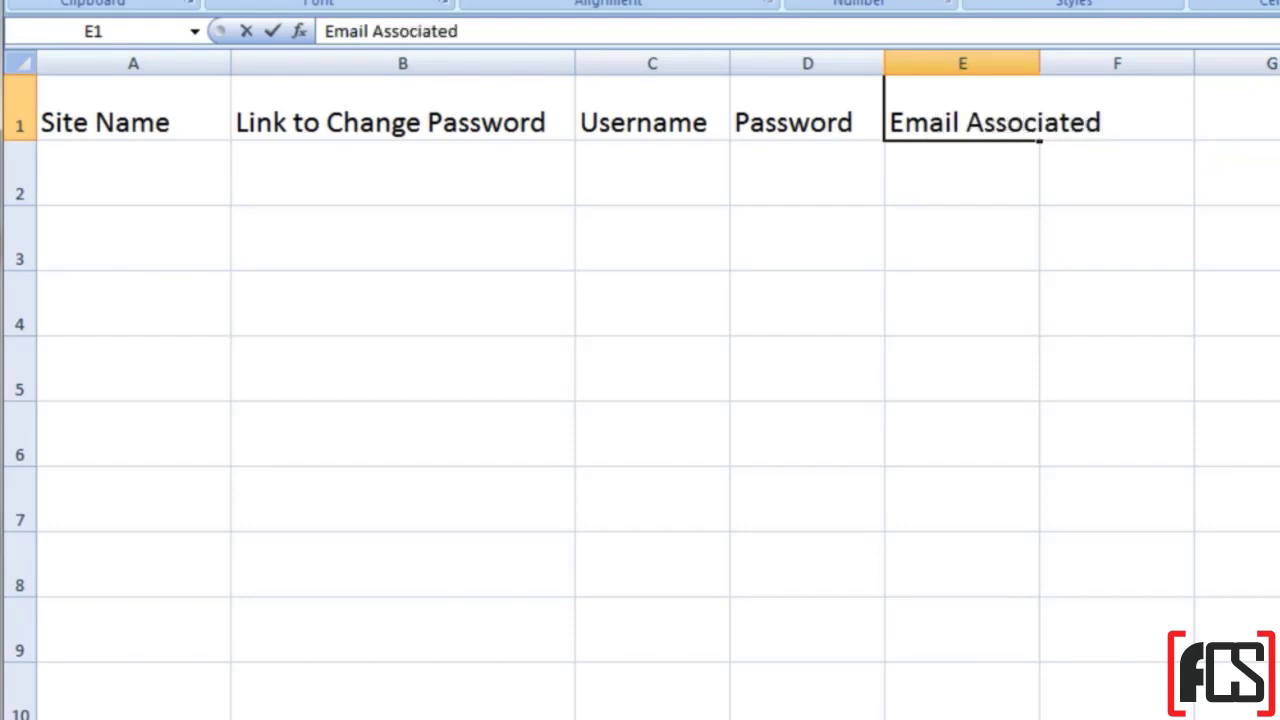
key("Return")
left_click_drag(1041, 58, 1125, 57)
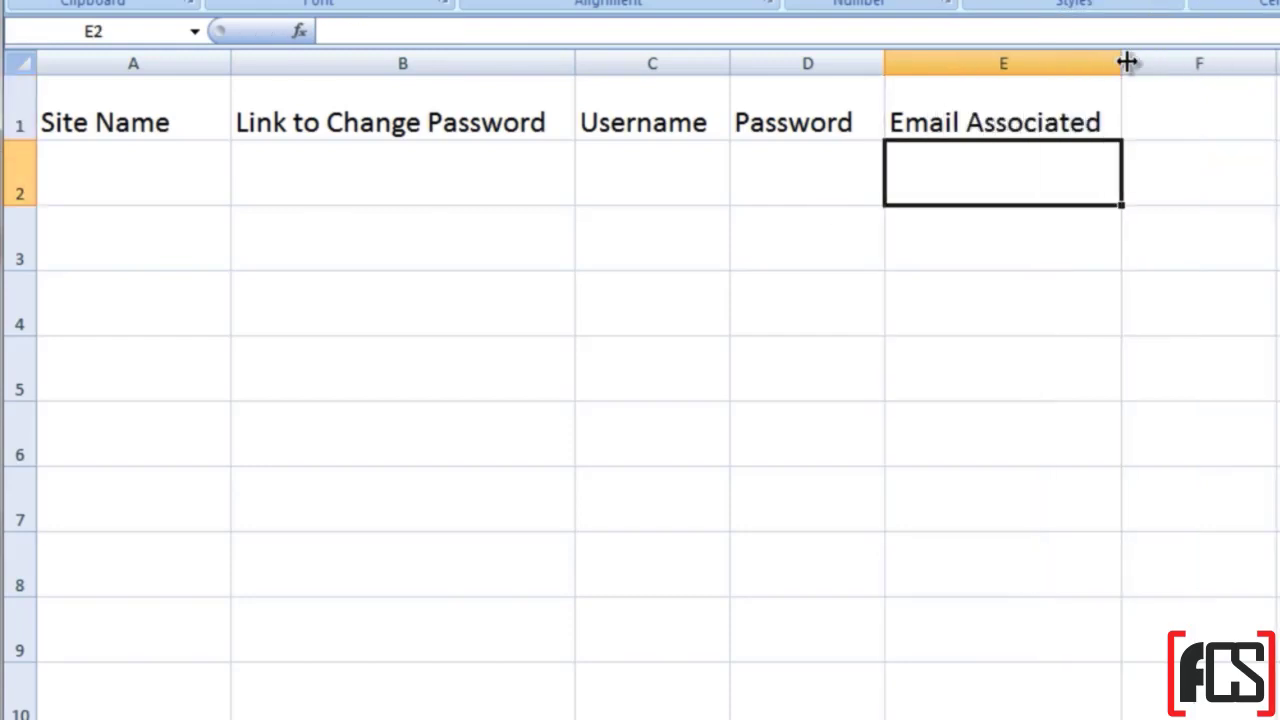
Step: Enter 'Yahoo Email' in A2 and copy row 1's formatting onto row 2
left_click(168, 185)
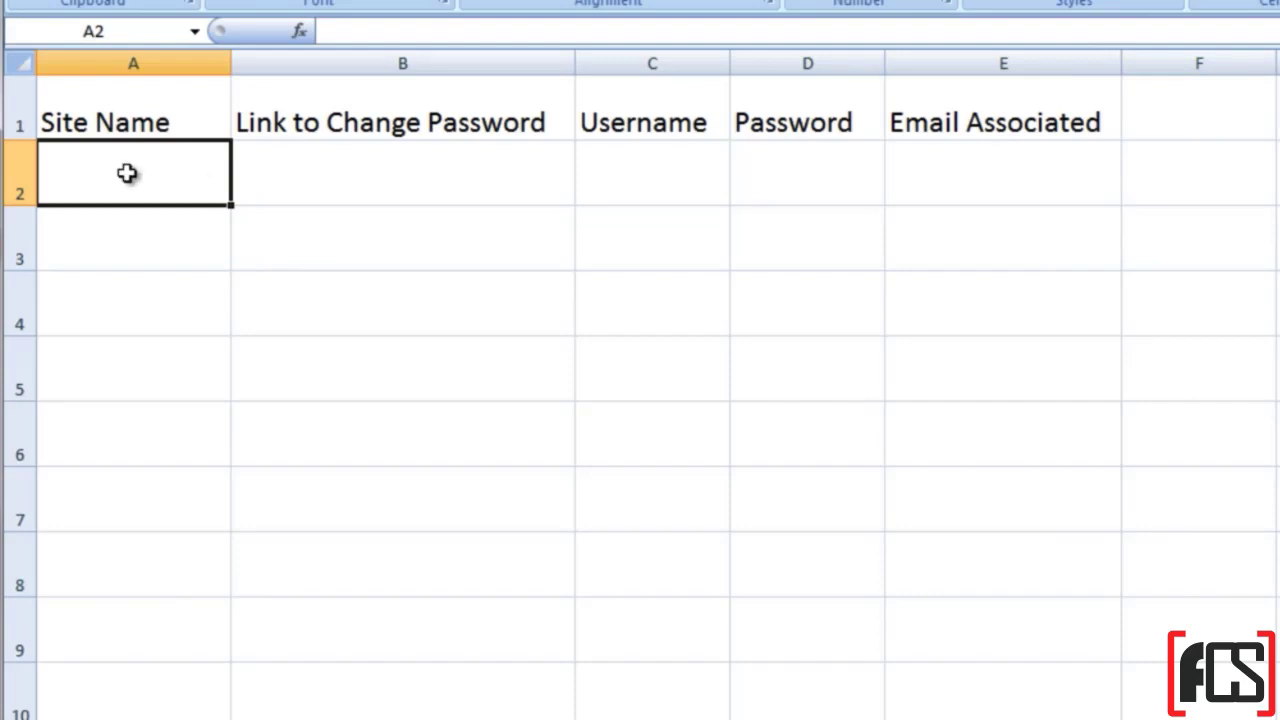
type("Yahoo Email")
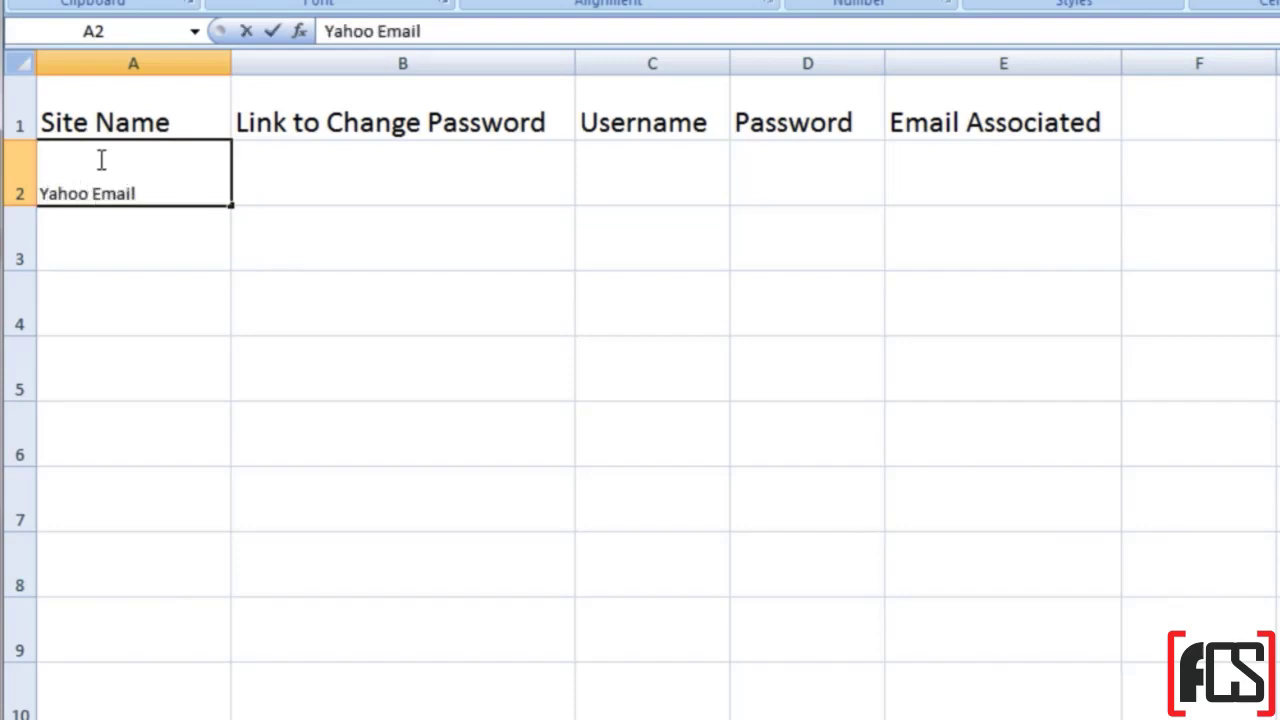
left_click(19, 122)
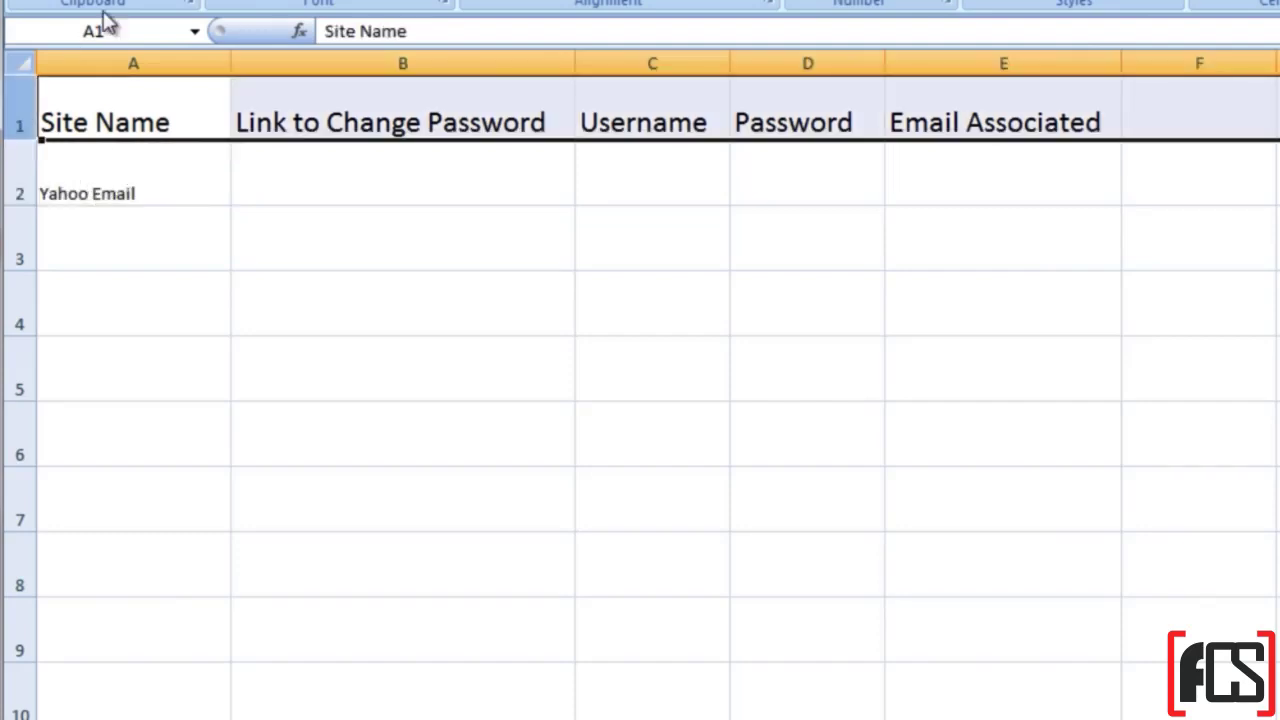
left_click(115, 10)
left_click(8, 177)
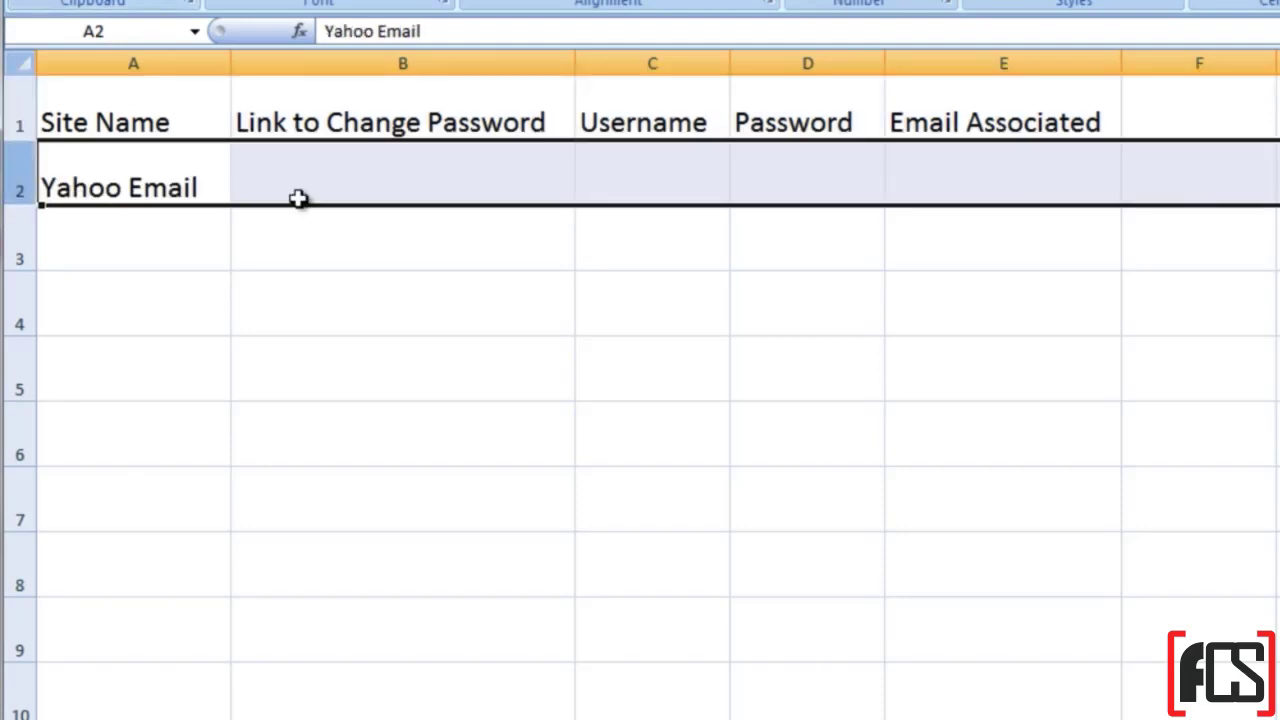
left_click(311, 174)
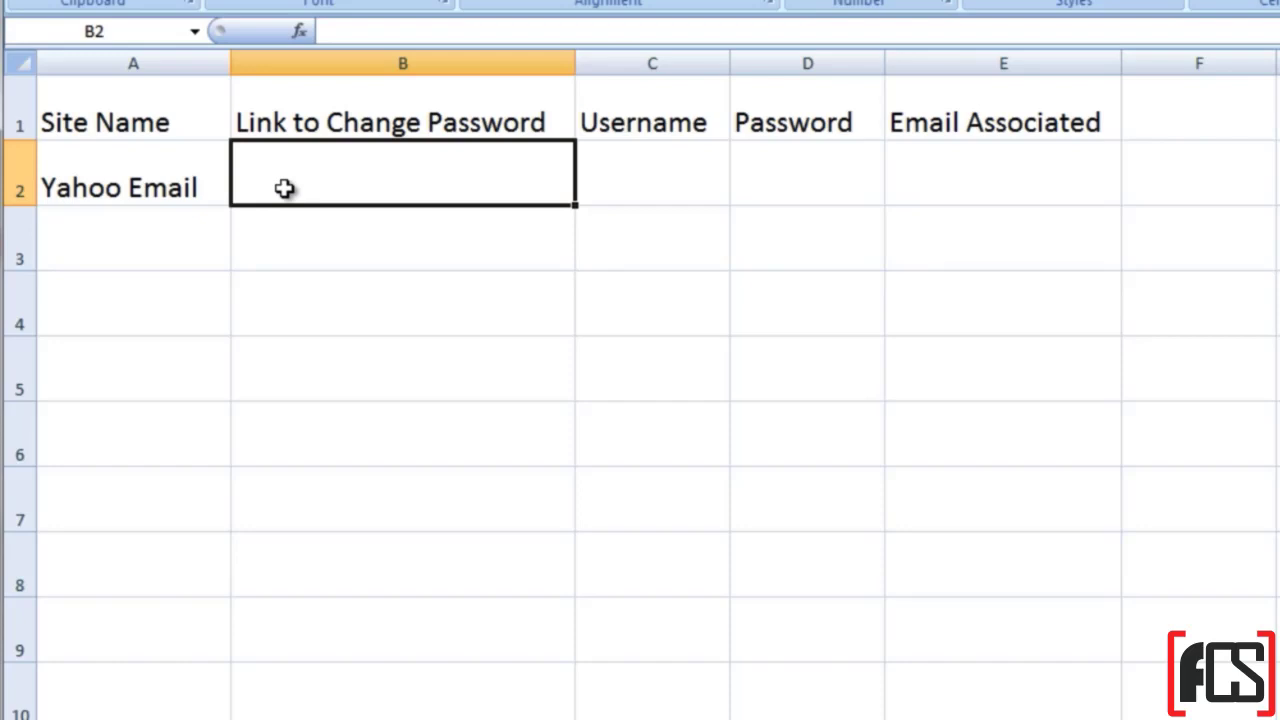
Step: Enter a sample Yahoo email address as the username in C2 and widen column C
left_click(617, 166)
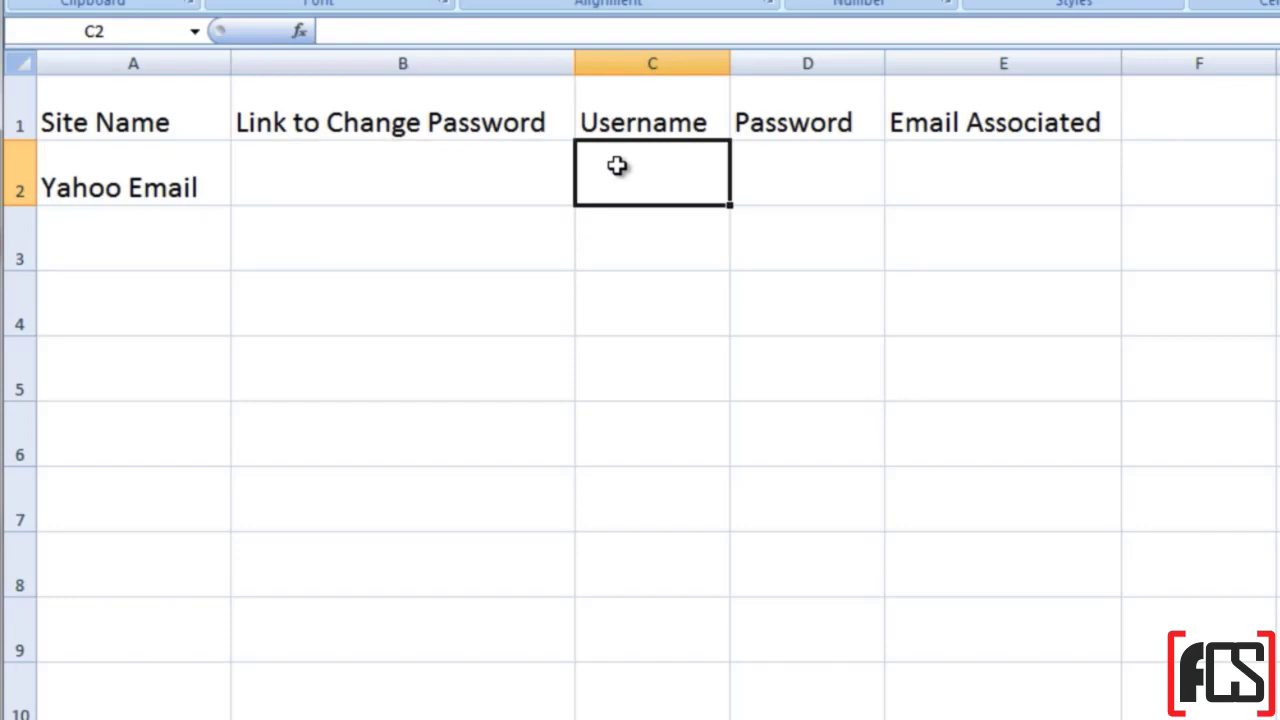
type("whatever@yahoo.co")
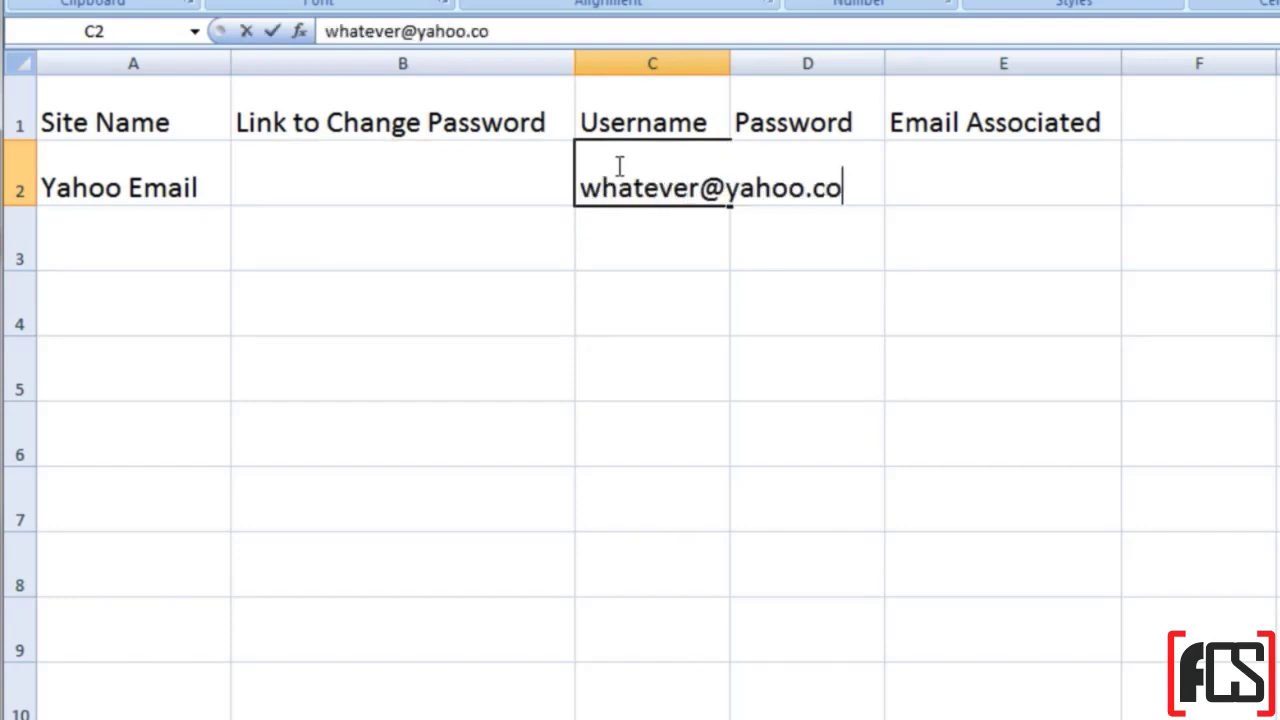
type("m")
key("Tab")
left_click_drag(730, 63, 814, 78)
Step: Try out several example passwords in D2, then clear the cell
type("passwo")
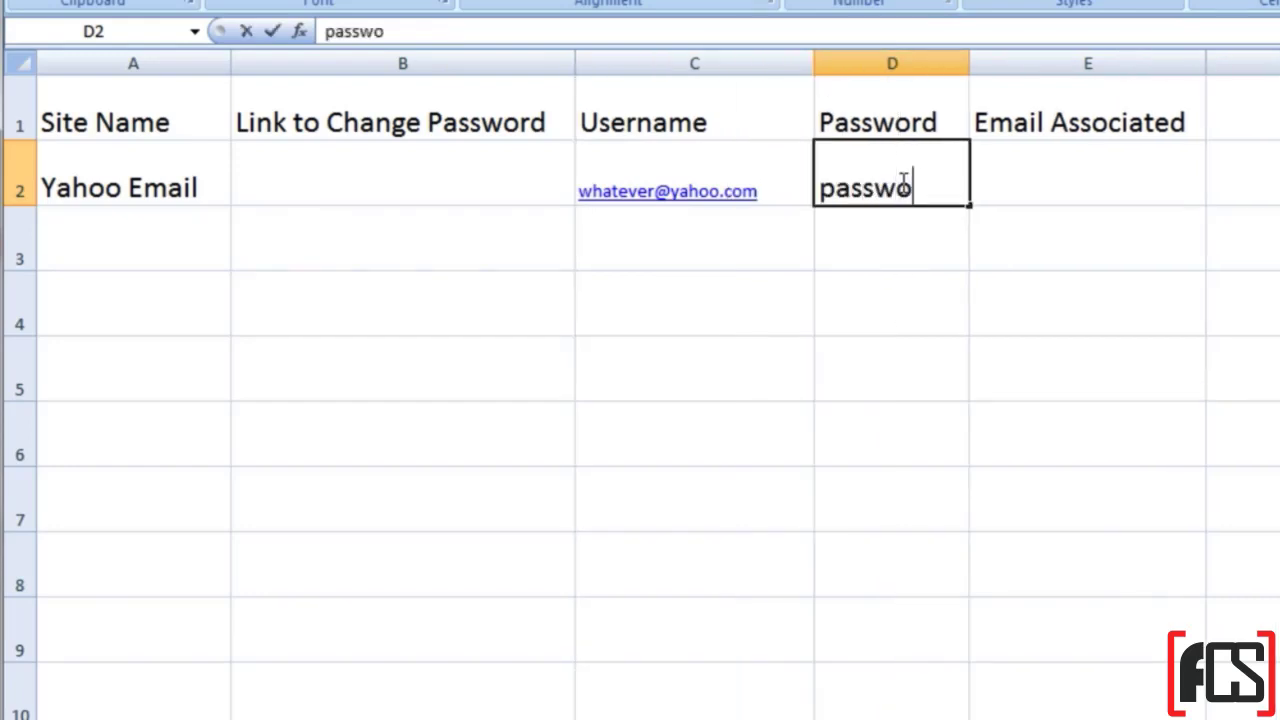
key("BackSpace")
key("BackSpace")
key("BackSpace")
key("BackSpace")
key("BackSpace")
key("BackSpace")
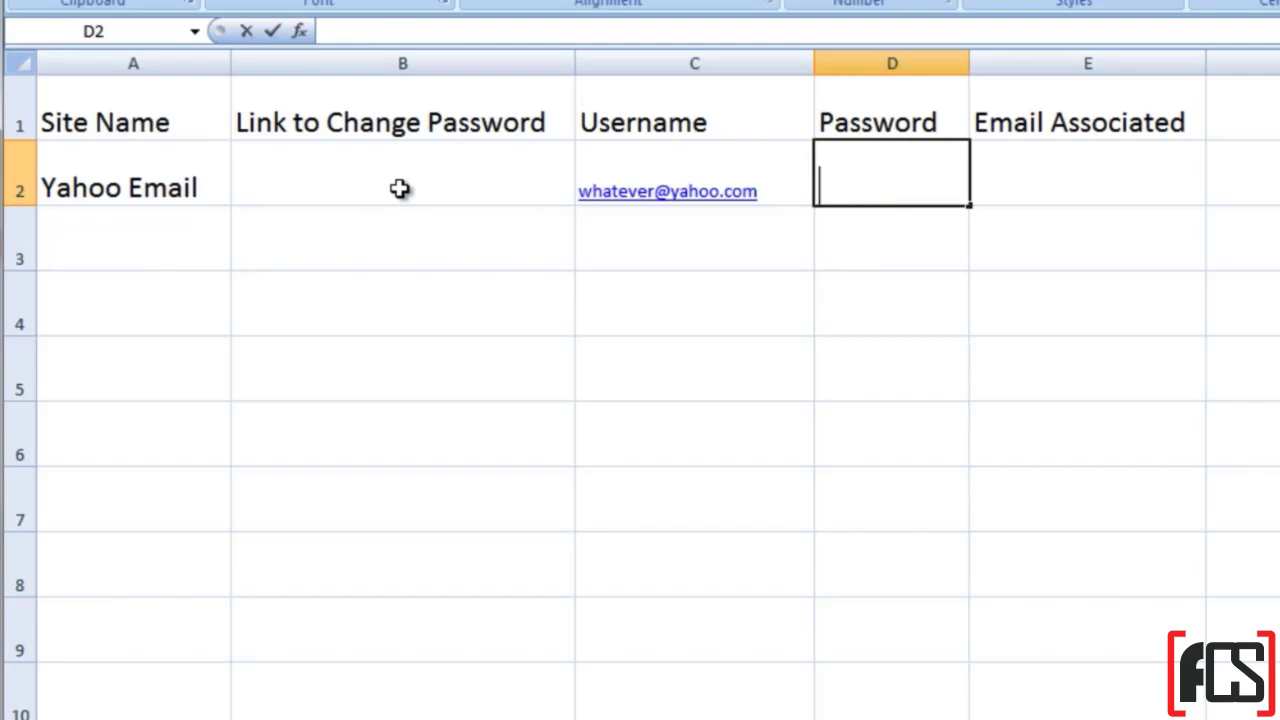
type("a")
key("BackSpace")
type("letters")
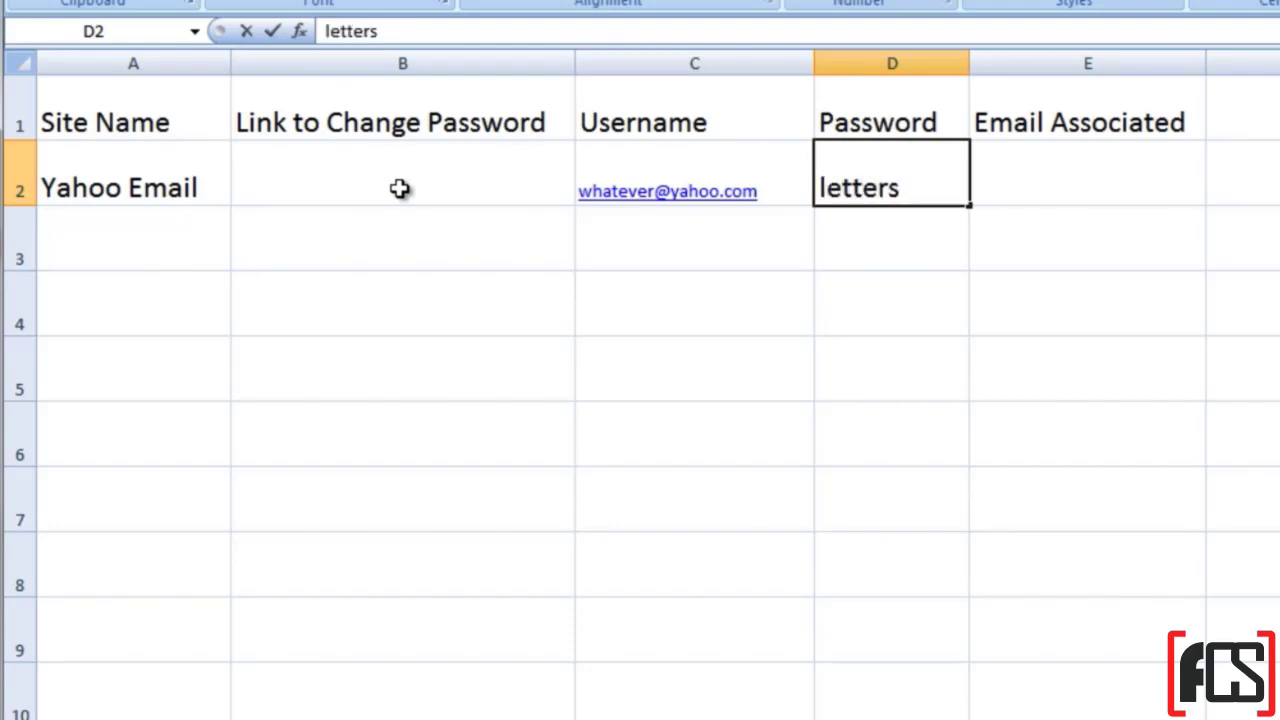
type("234234")
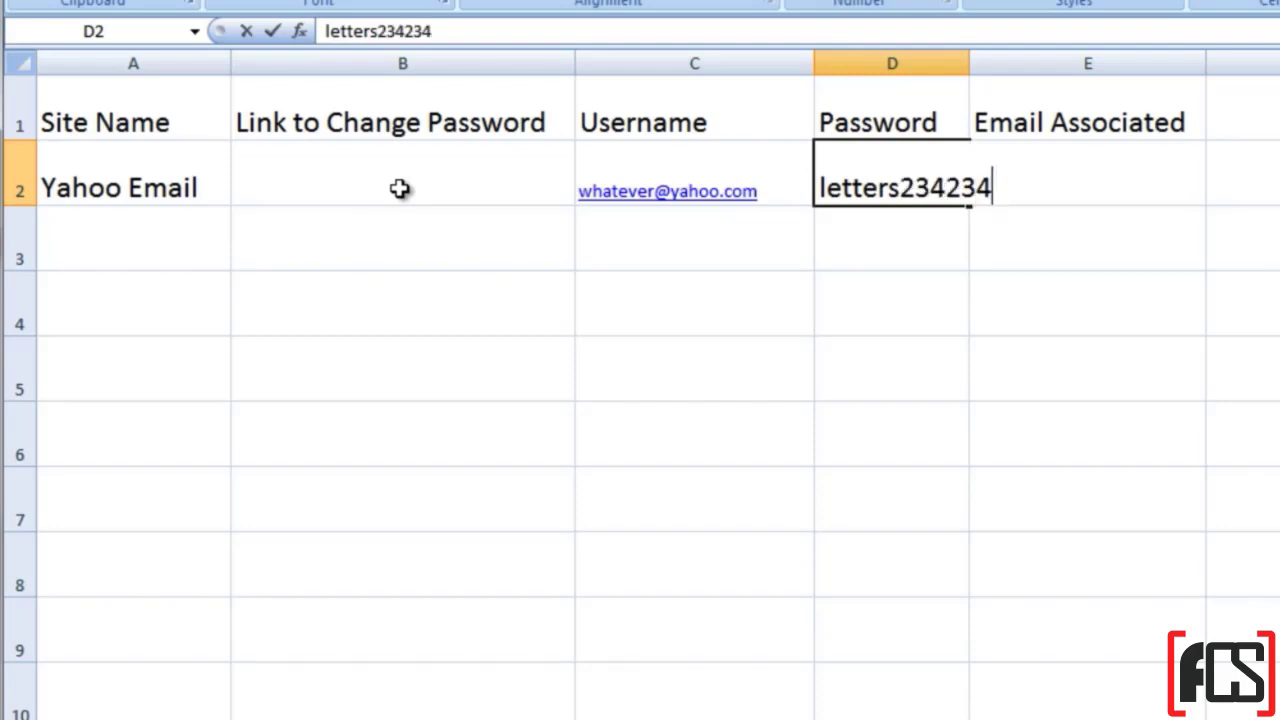
type("!@#!@##$%")
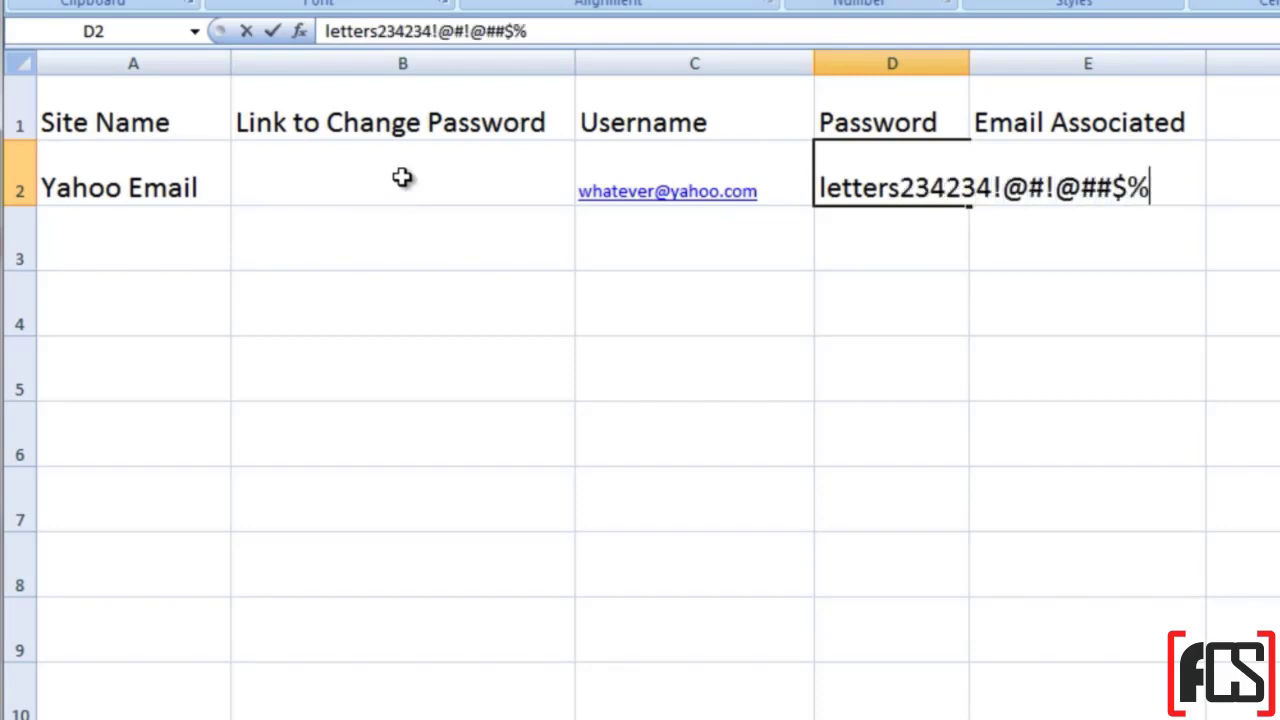
key("BackSpace")
key("BackSpace")
key("BackSpace")
key("BackSpace")
key("BackSpace")
key("BackSpace")
key("BackSpace")
key("BackSpace")
key("BackSpace")
key("BackSpace")
key("BackSpace")
key("BackSpace")
key("BackSpace")
key("BackSpace")
key("BackSpace")
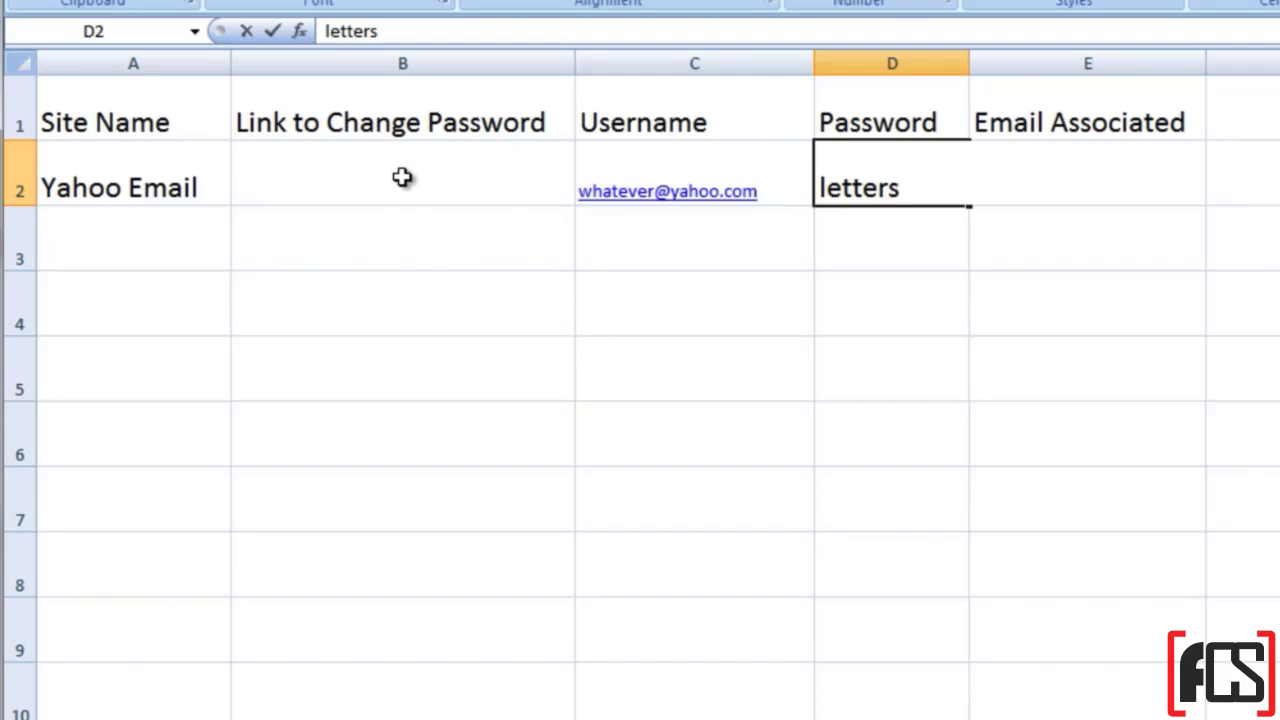
key("BackSpace")
key("BackSpace")
key("BackSpace")
key("BackSpace")
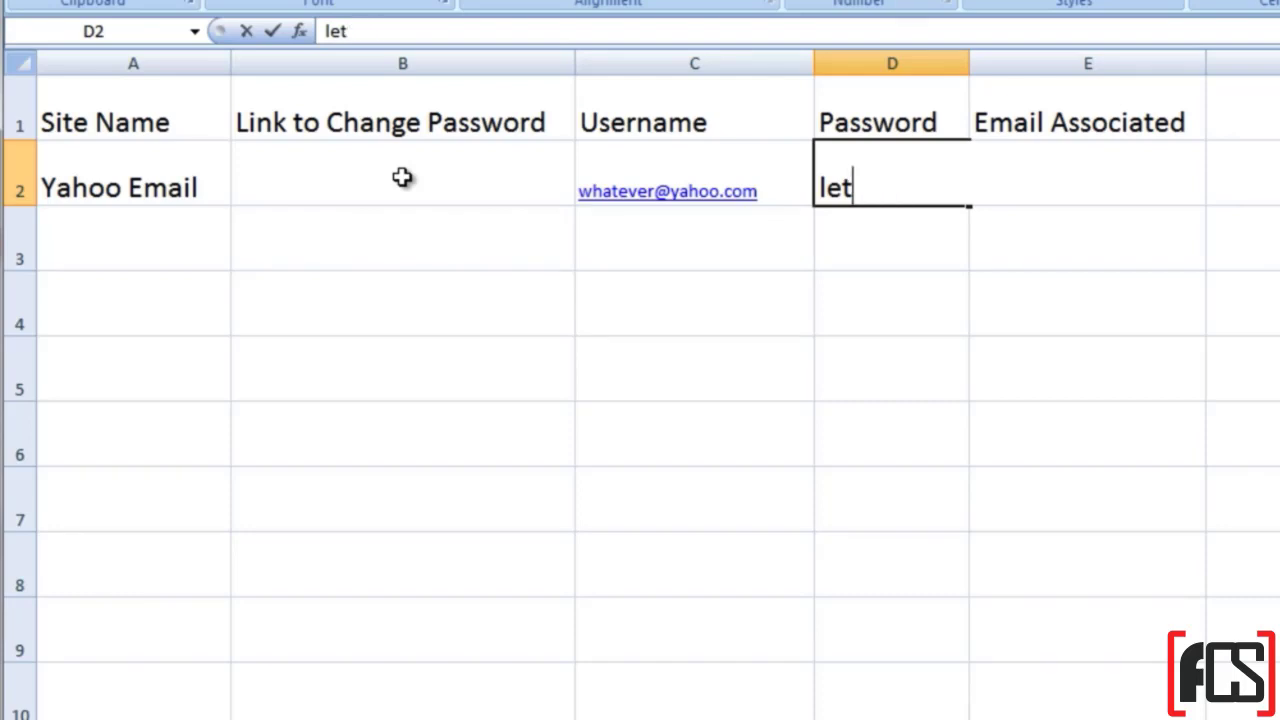
key("BackSpace")
key("BackSpace")
type("3tt")
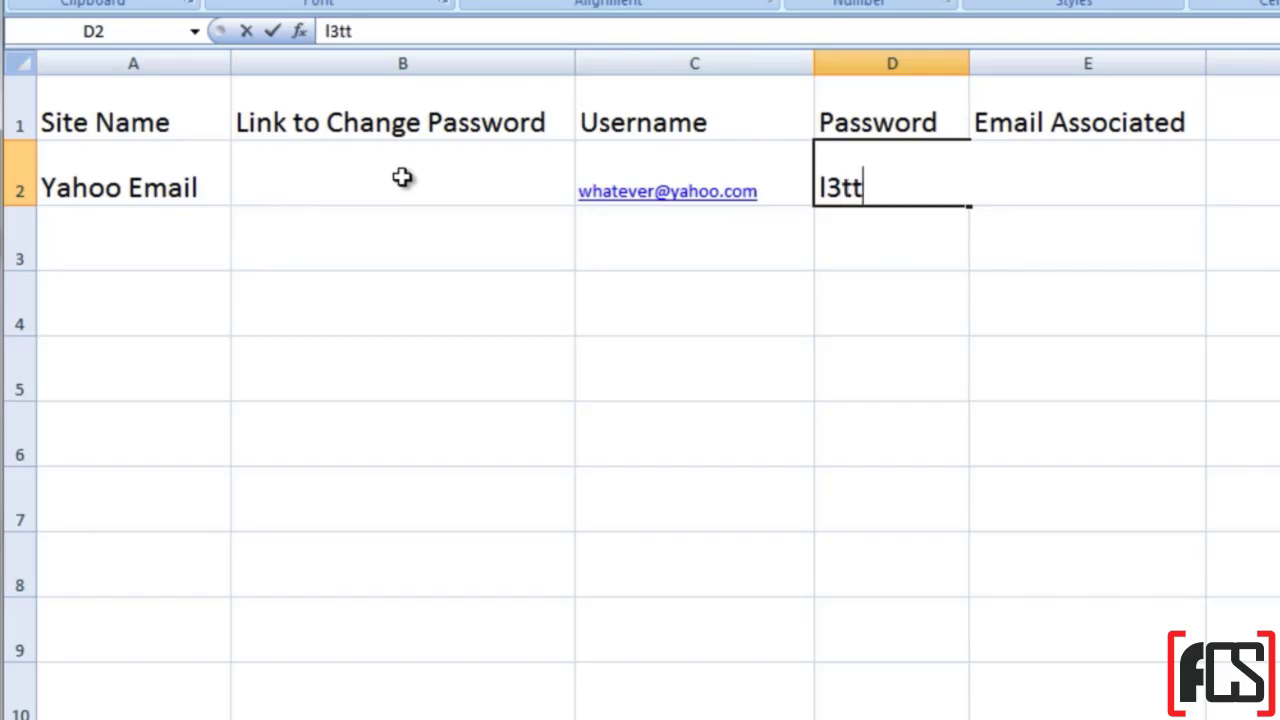
type("ers")
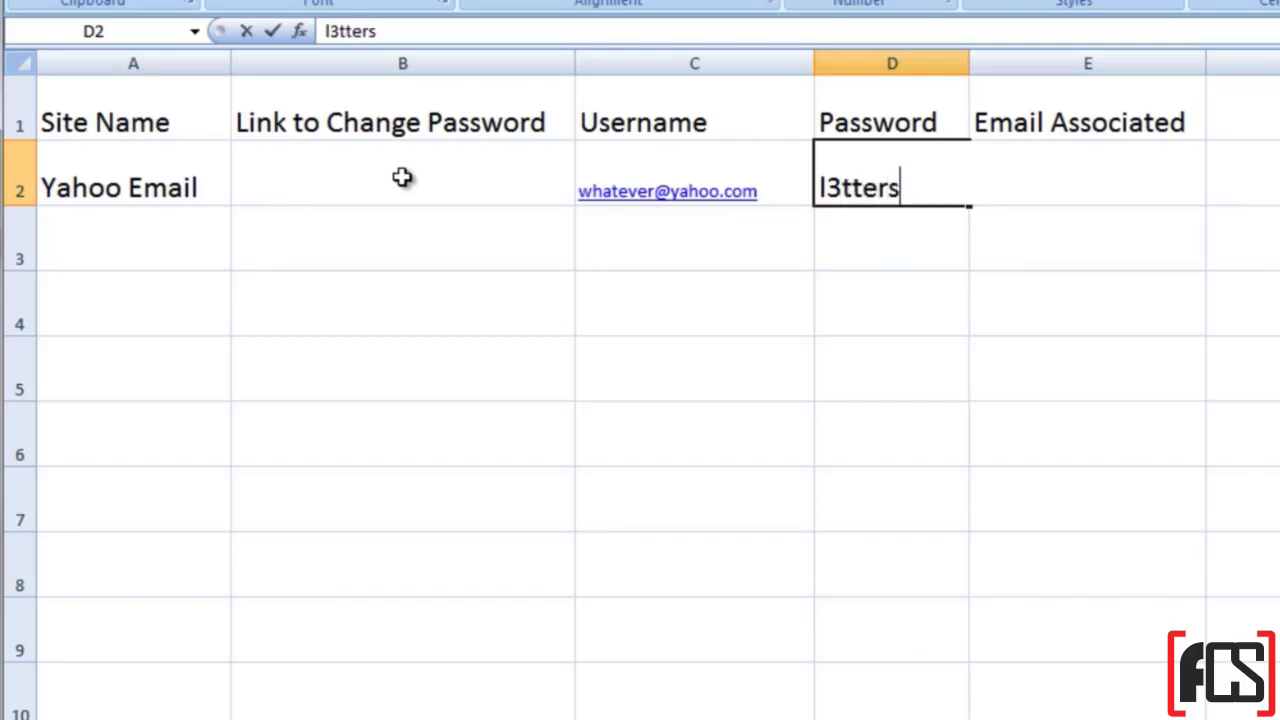
key("BackSpace")
key("BackSpace")
key("BackSpace")
key("BackSpace")
key("BackSpace")
key("BackSpace")
key("BackSpace")
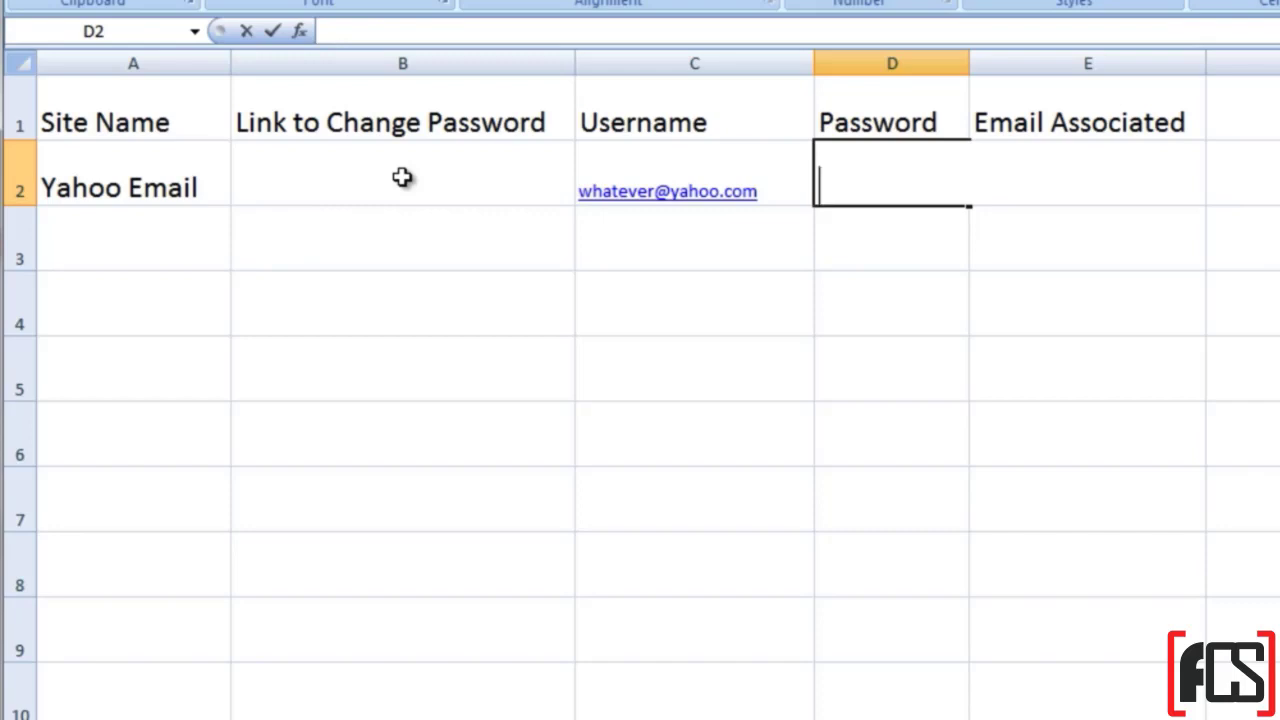
Step: Enter a final sample password mixing letters, digits and symbols in D2
type("bob")
key("BackSpace")
key("BackSpace")
type("0b")
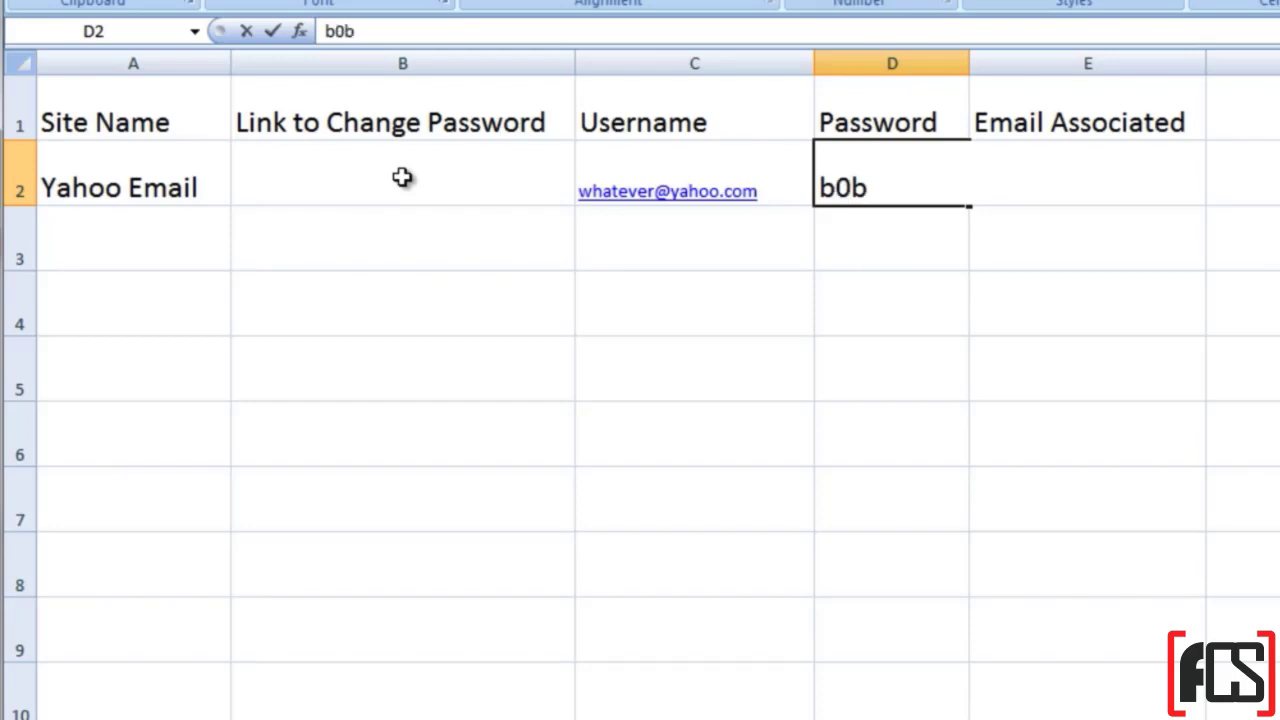
type("923")
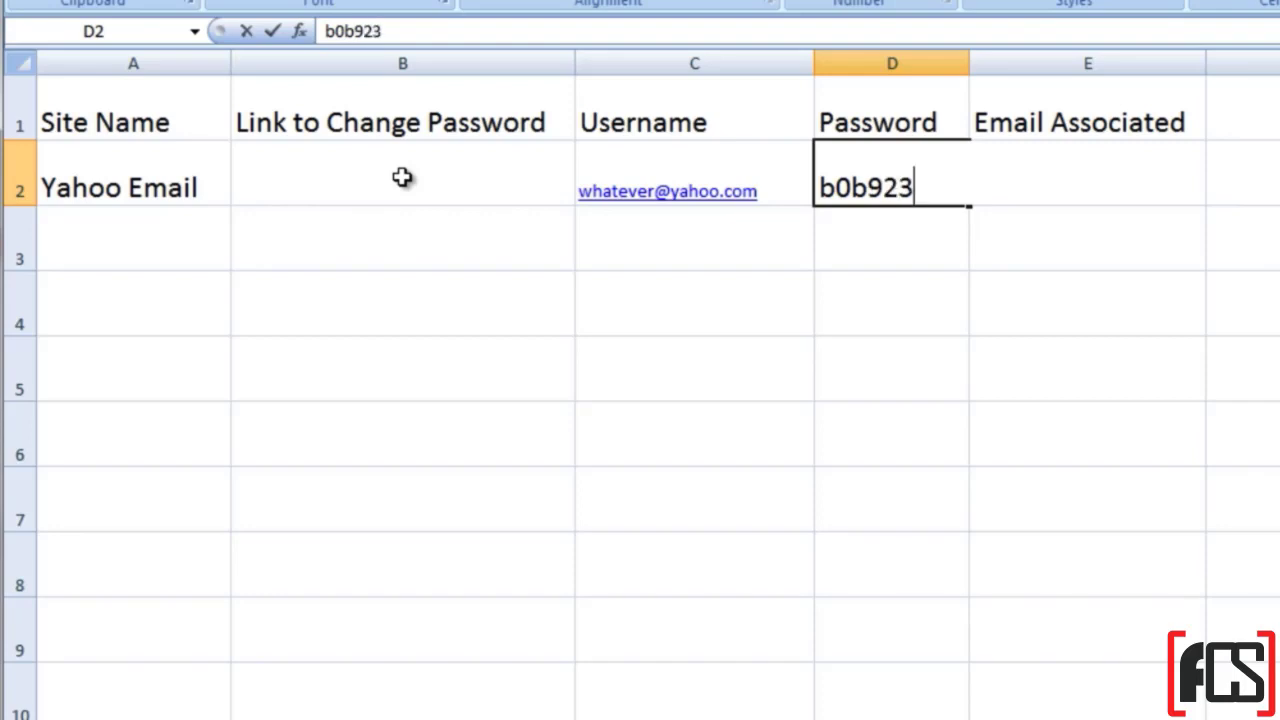
type("!#@")
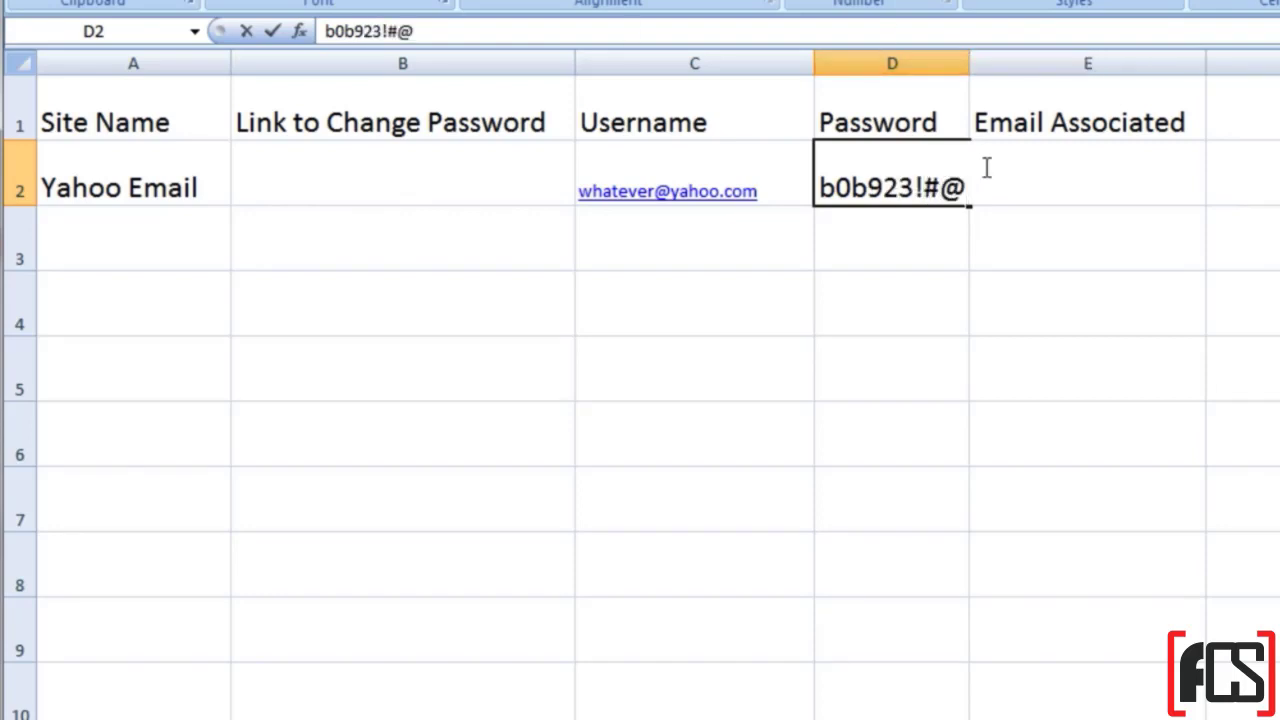
left_click(974, 80)
Step: Widen the Password column, then add and delete a test entry in D4
left_click_drag(989, 63, 989, 63)
left_click(825, 321)
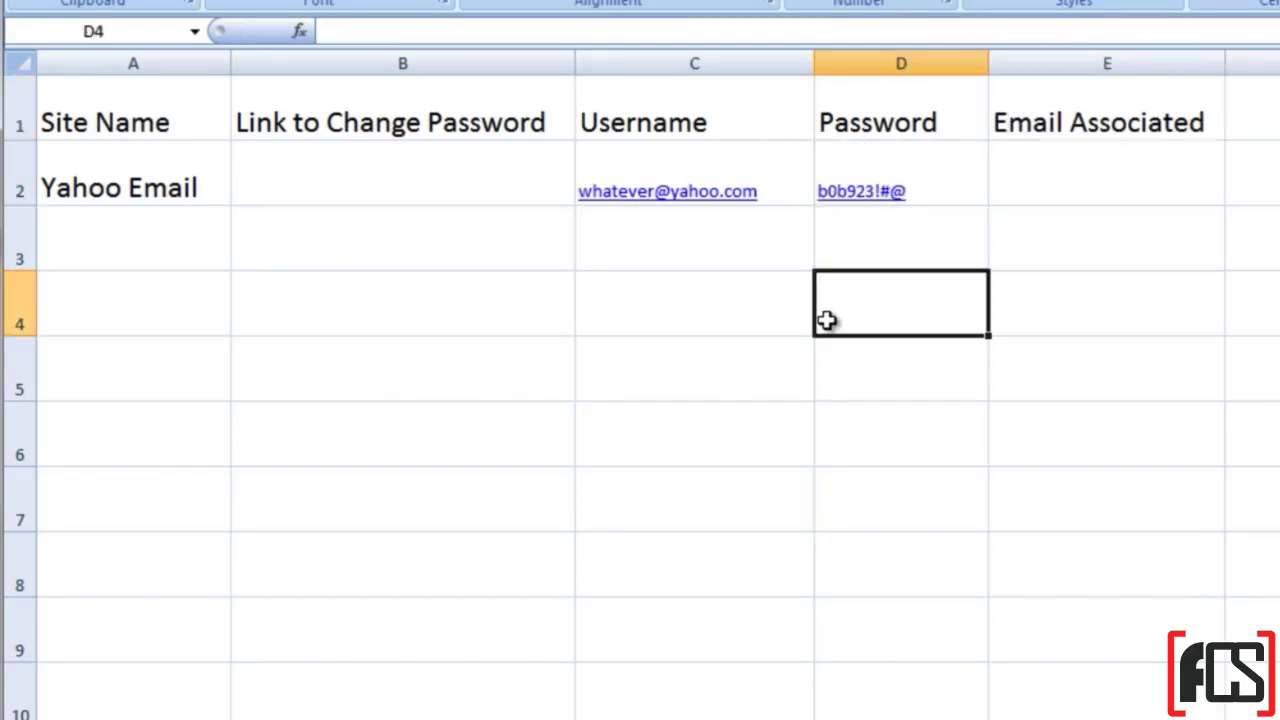
type("sparky")
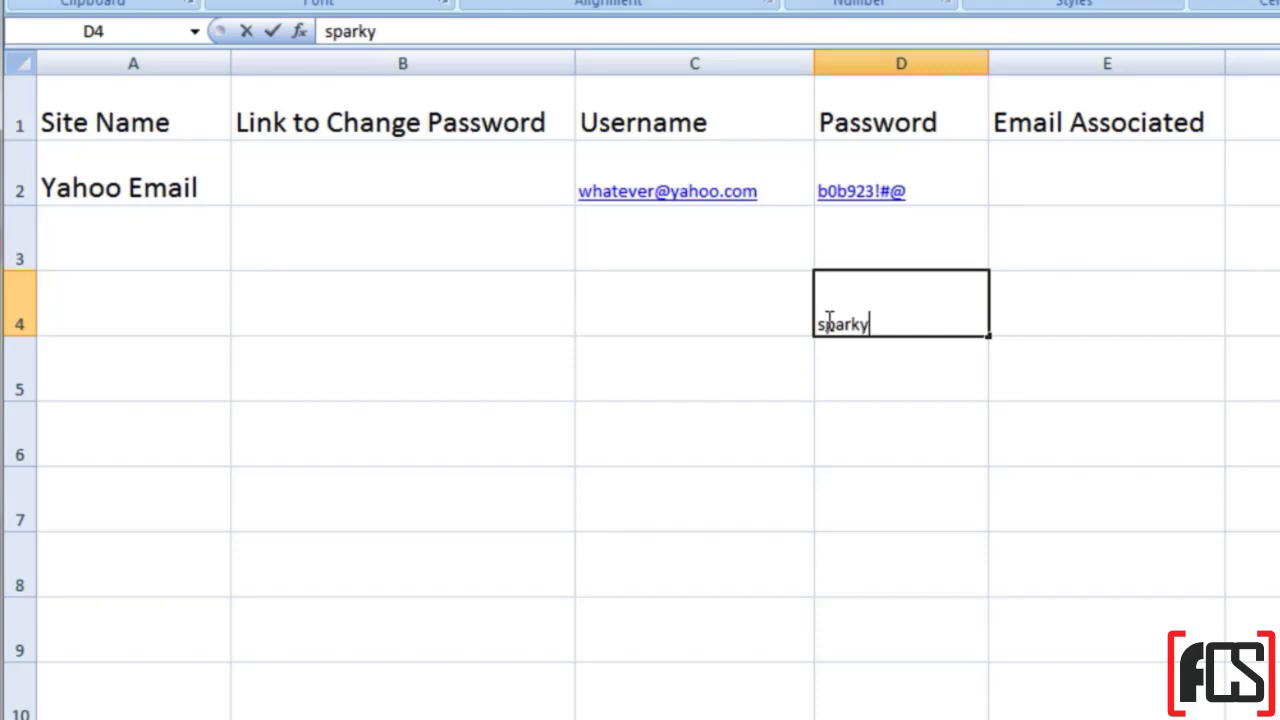
key("Return")
left_click(825, 321)
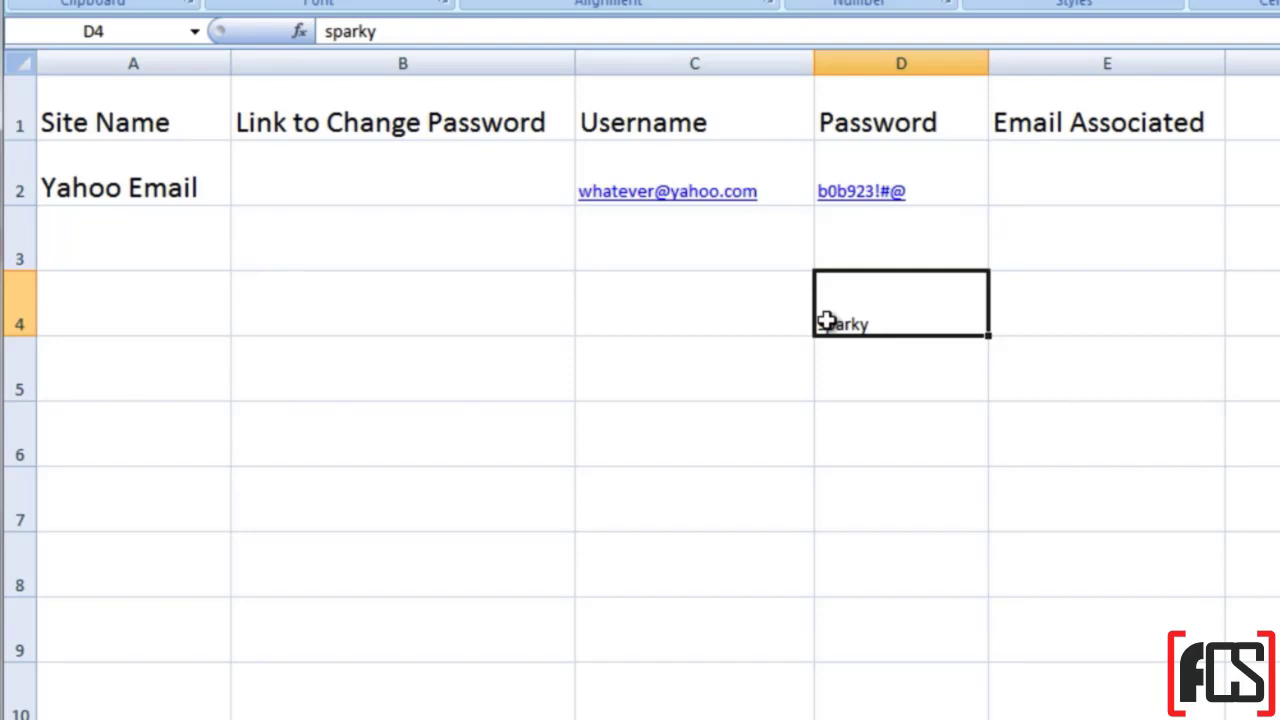
key("Delete")
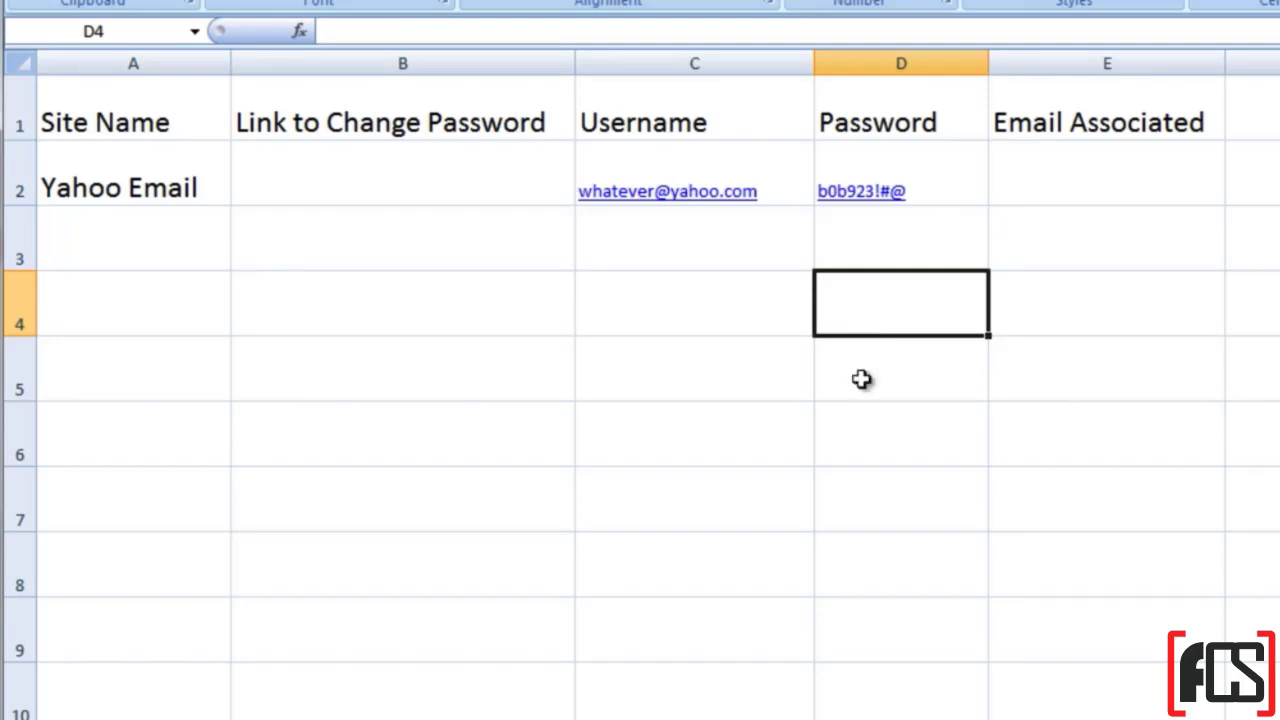
key("Up")
key("Up")
key("Right")
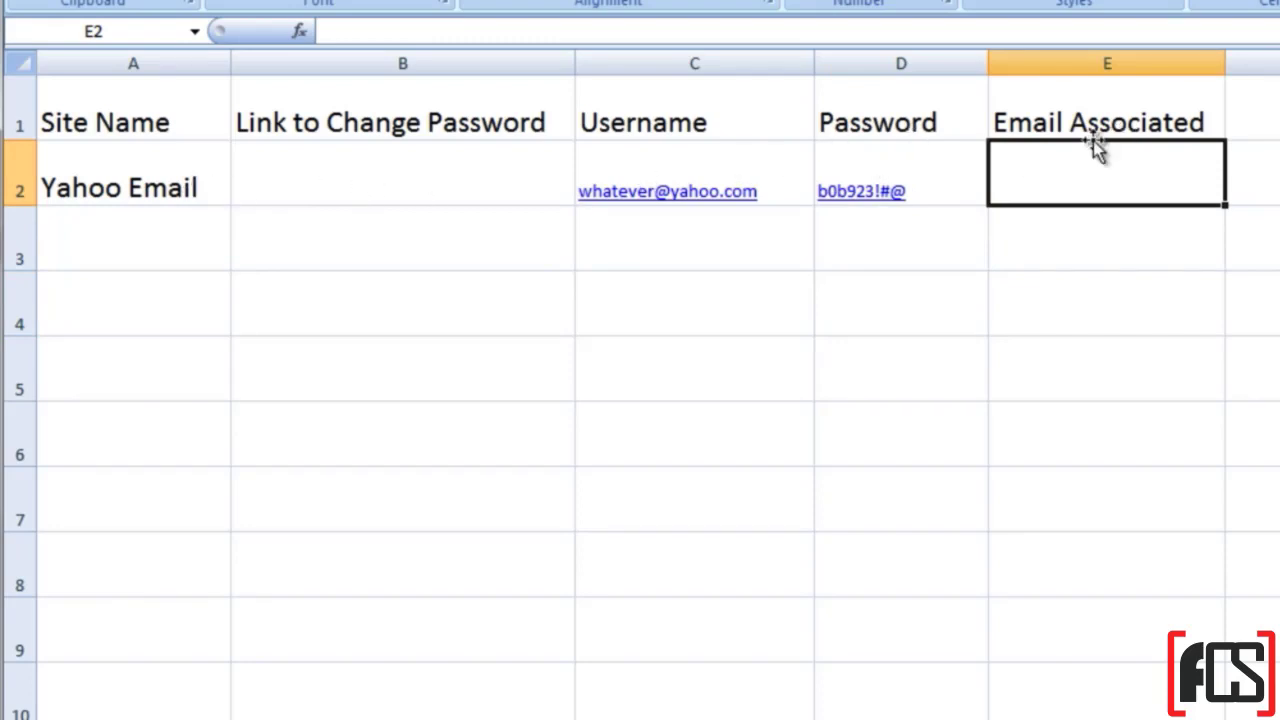
left_click(468, 184)
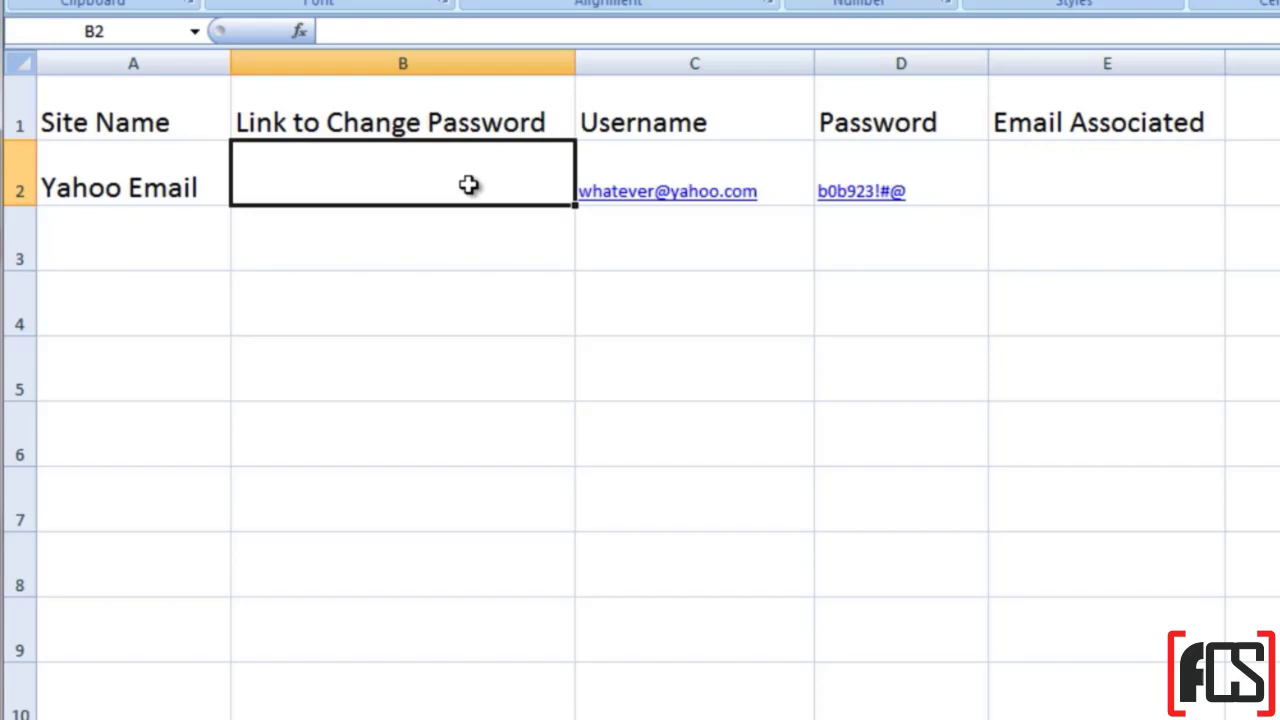
left_click(1046, 161)
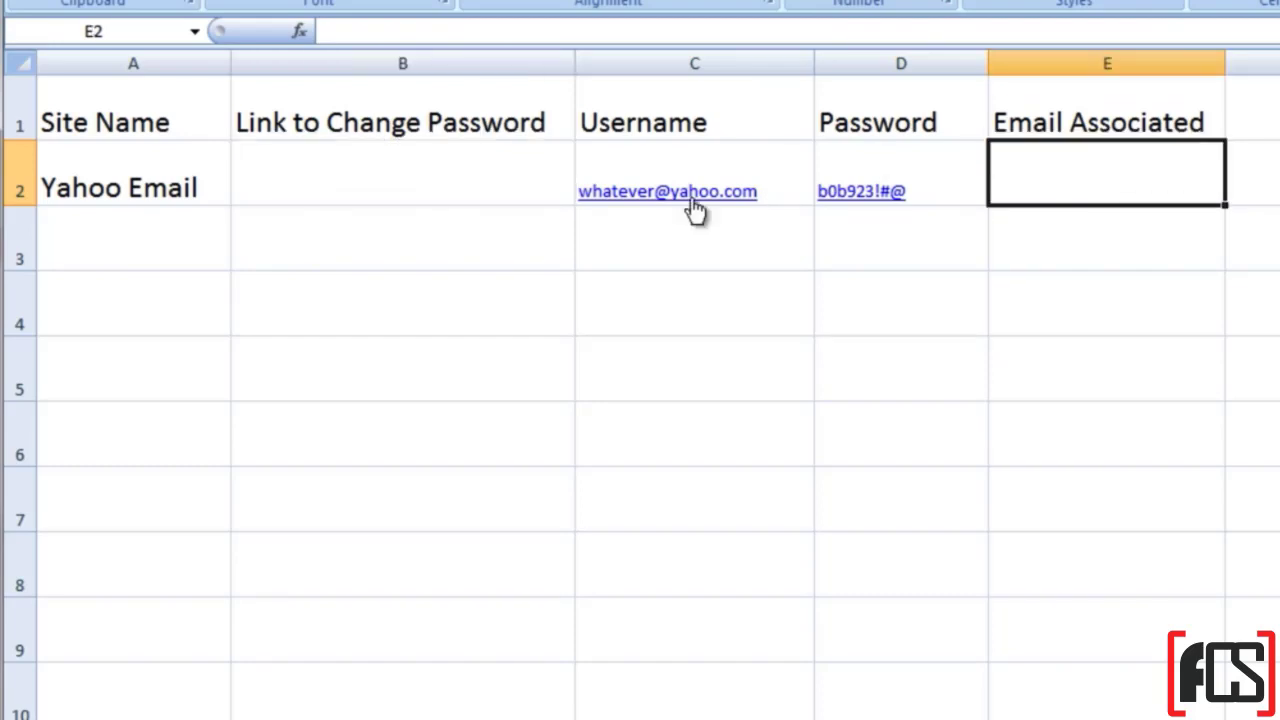
left_click(449, 196)
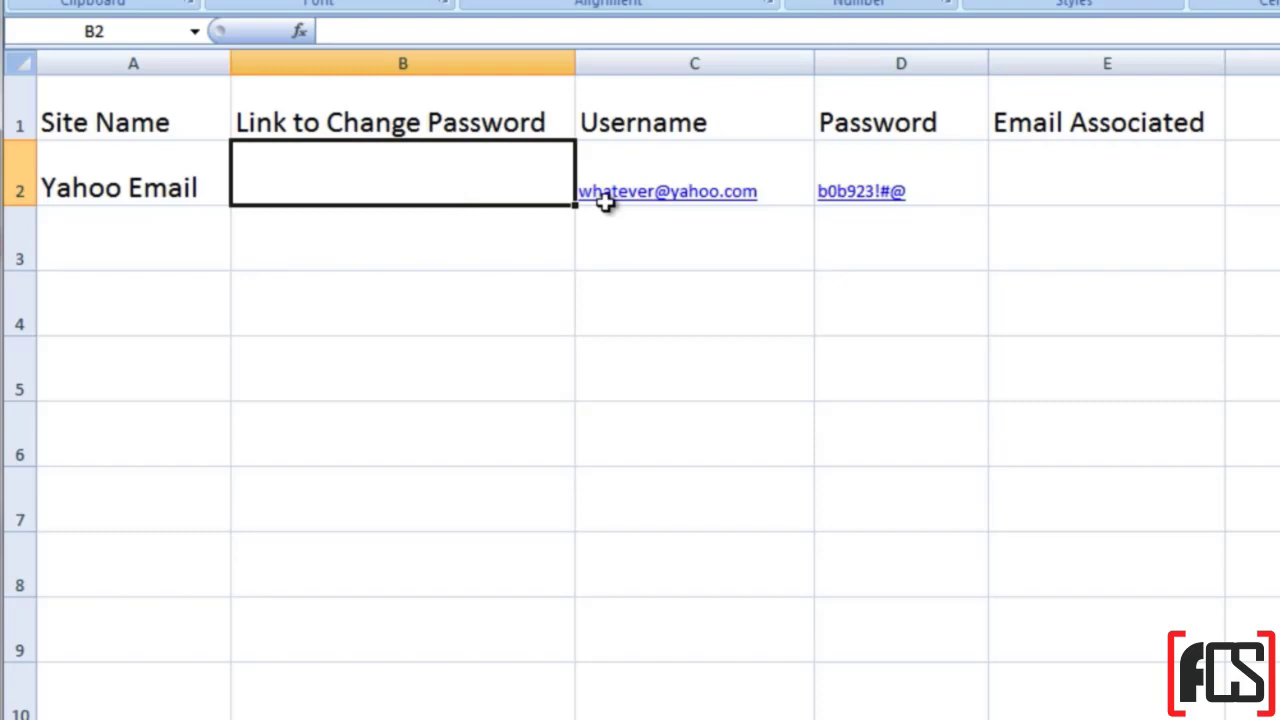
left_click(1018, 168)
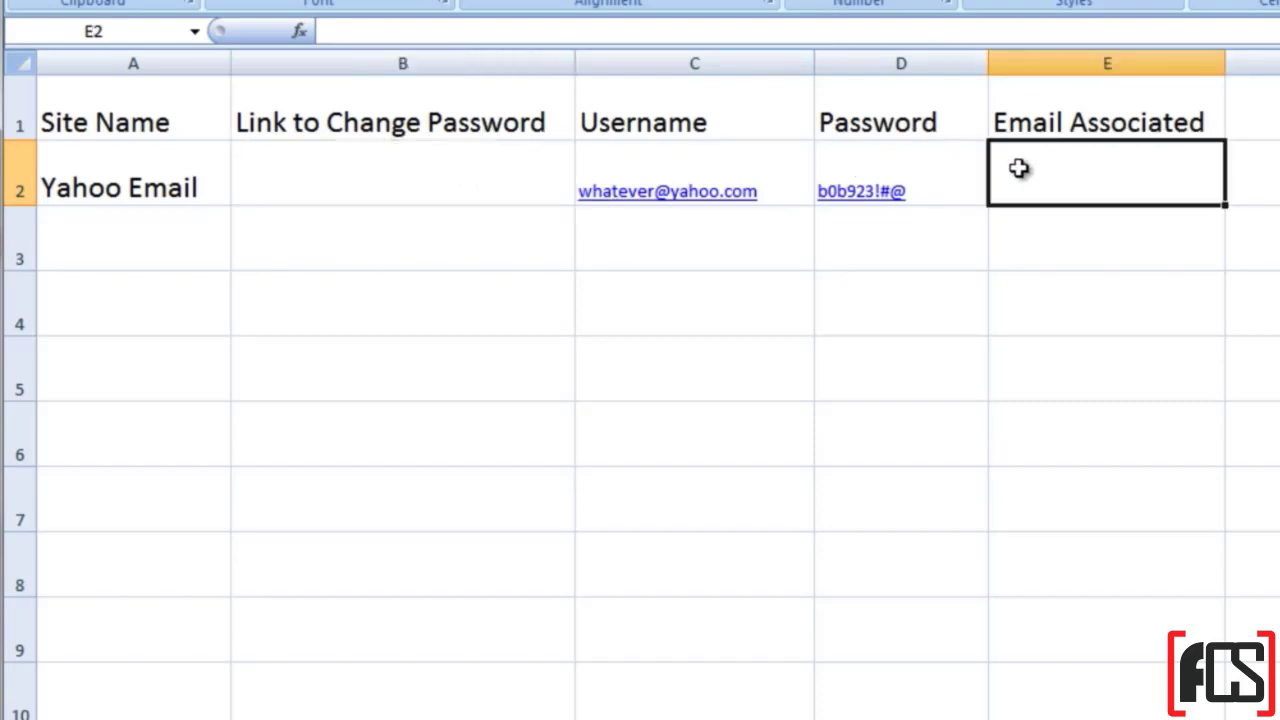
left_click(1079, 57)
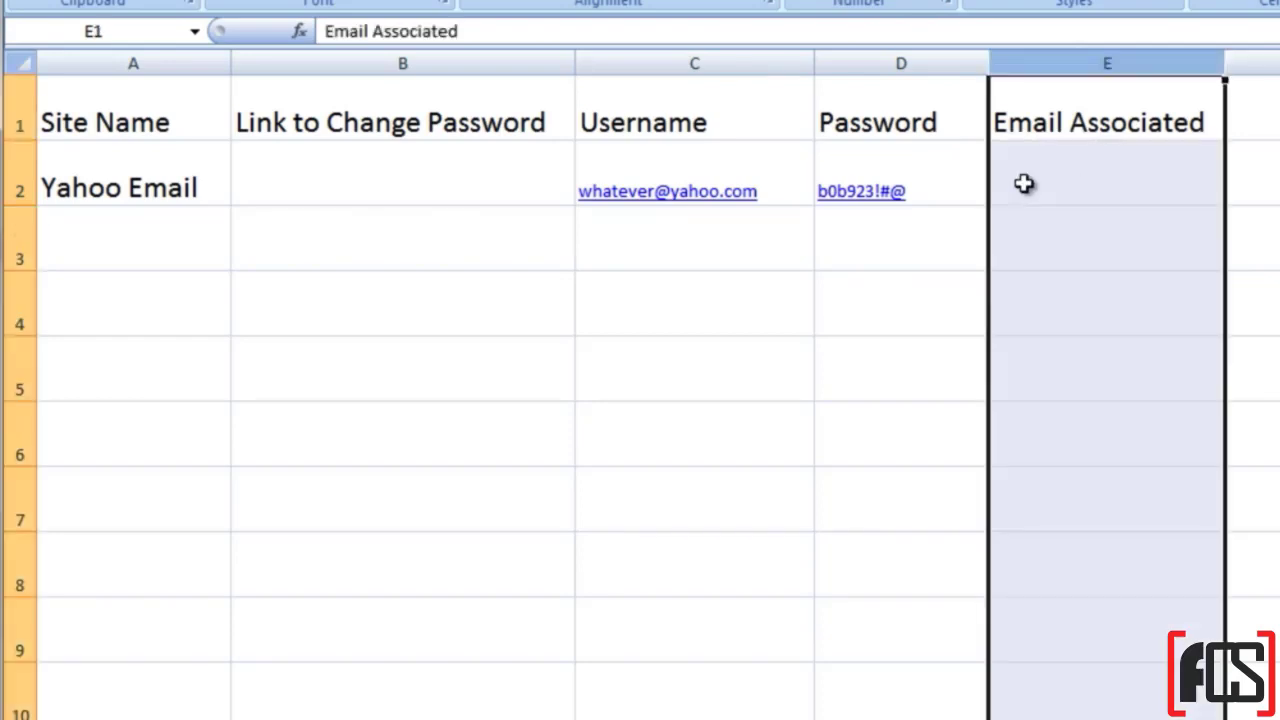
left_click(427, 57)
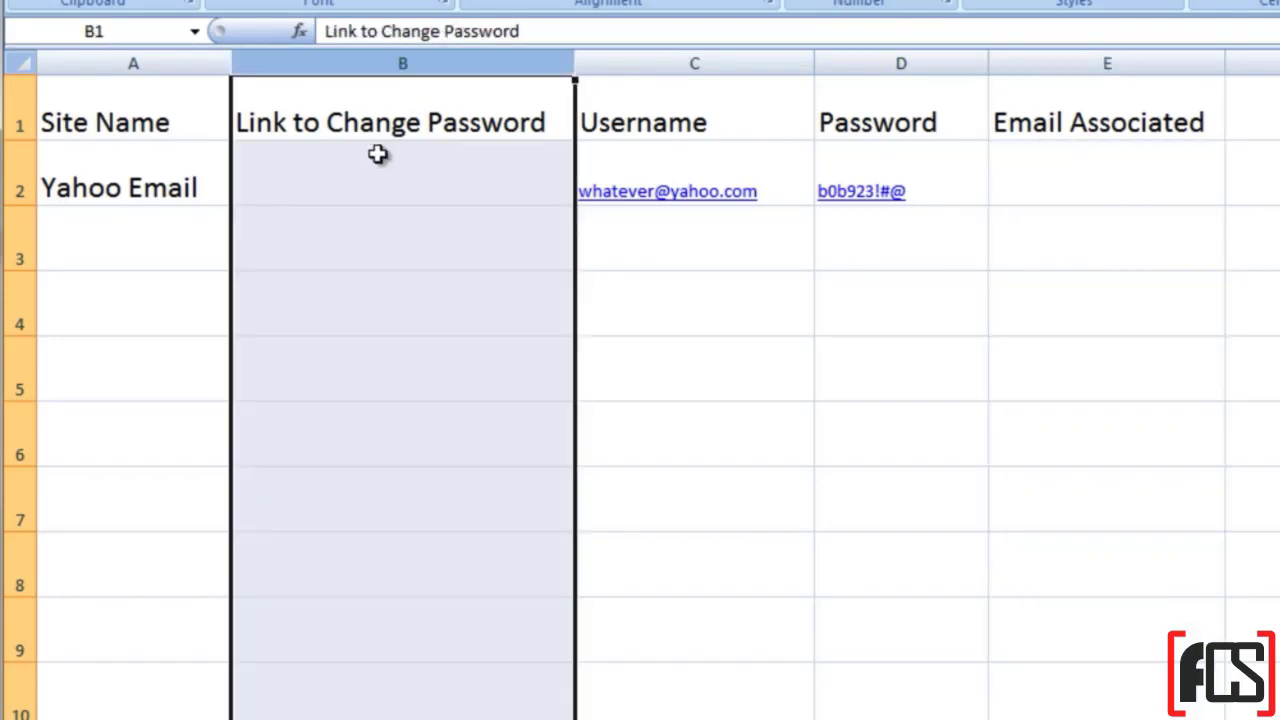
left_click(377, 153)
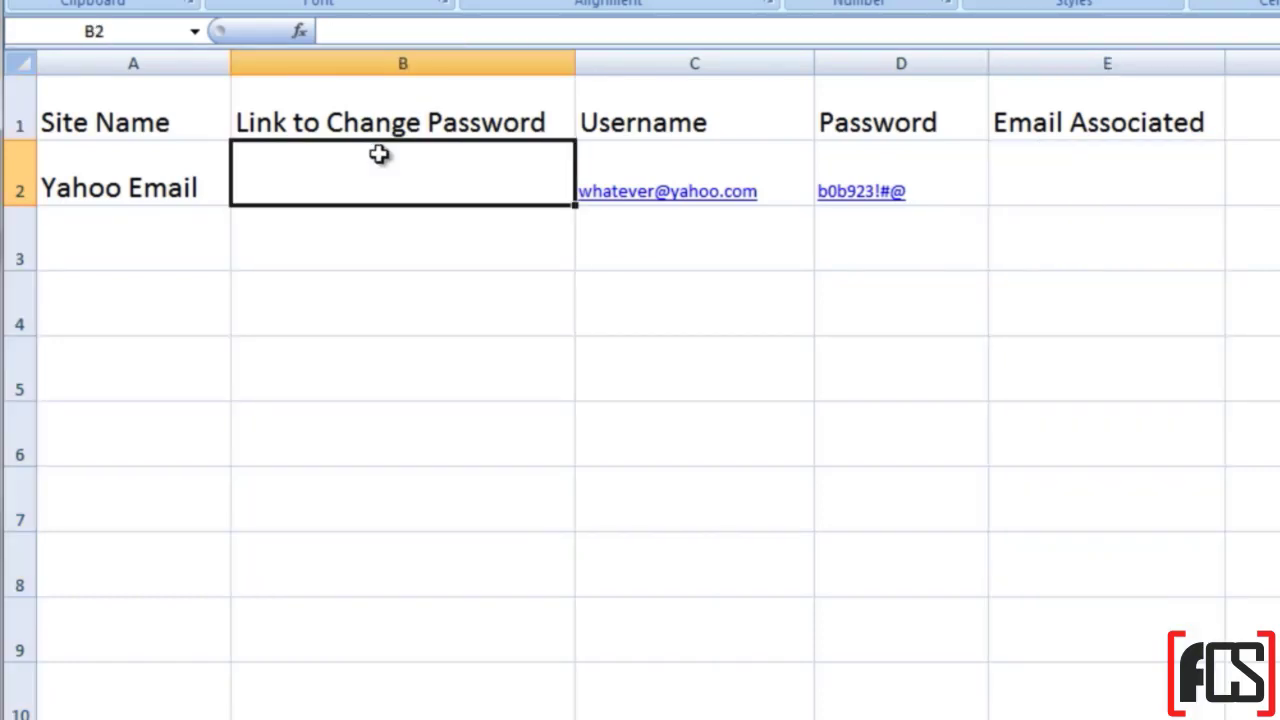
left_click(22, 68)
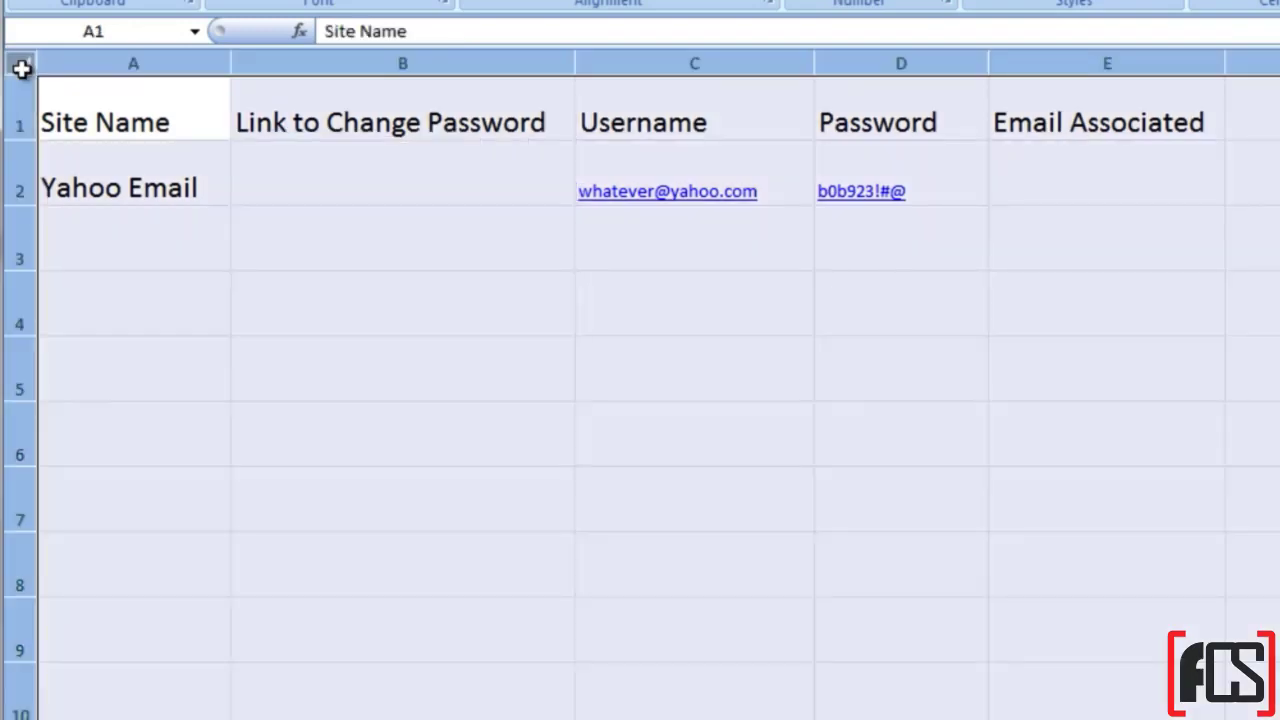
left_click(285, 189)
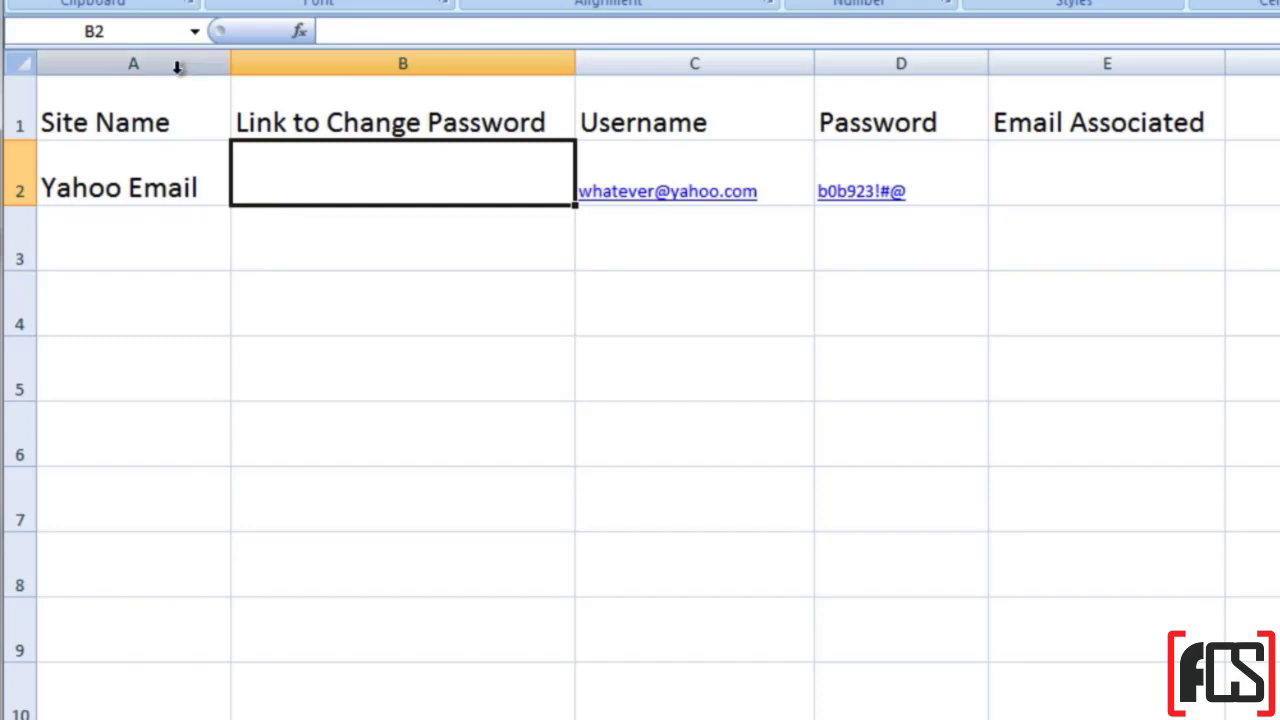
left_click_drag(19, 110, 23, 380)
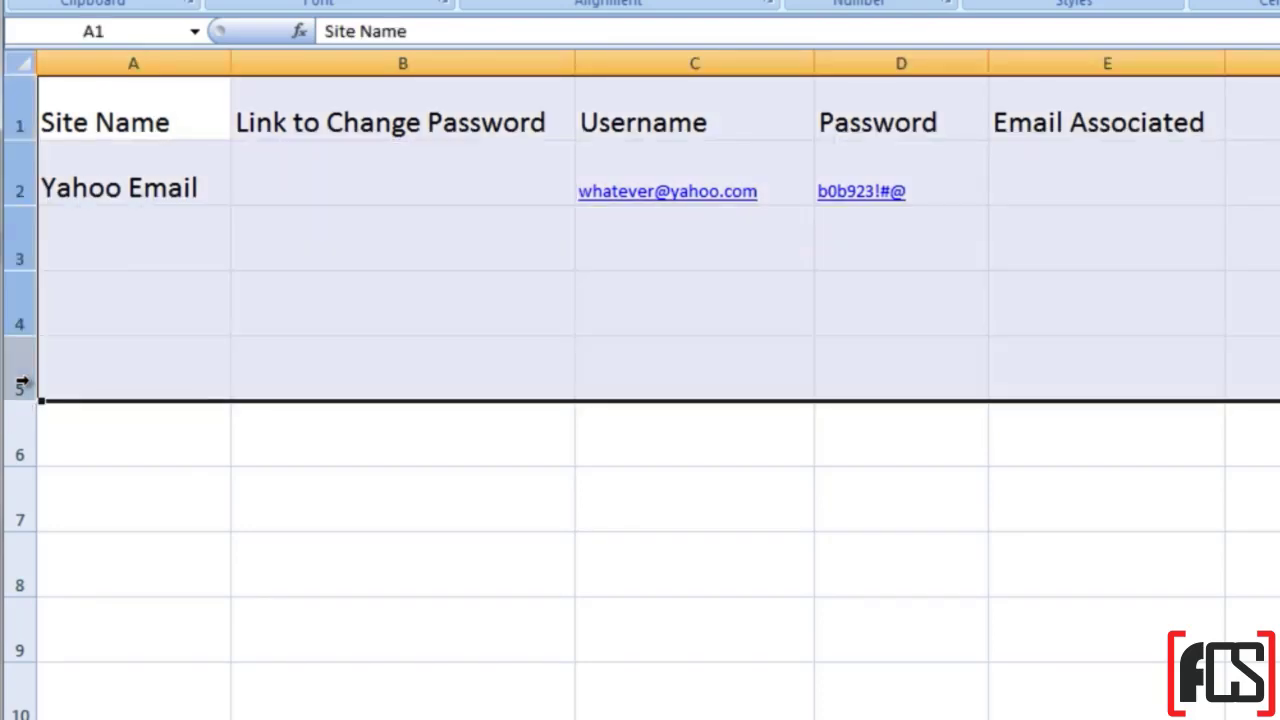
left_click(314, 148)
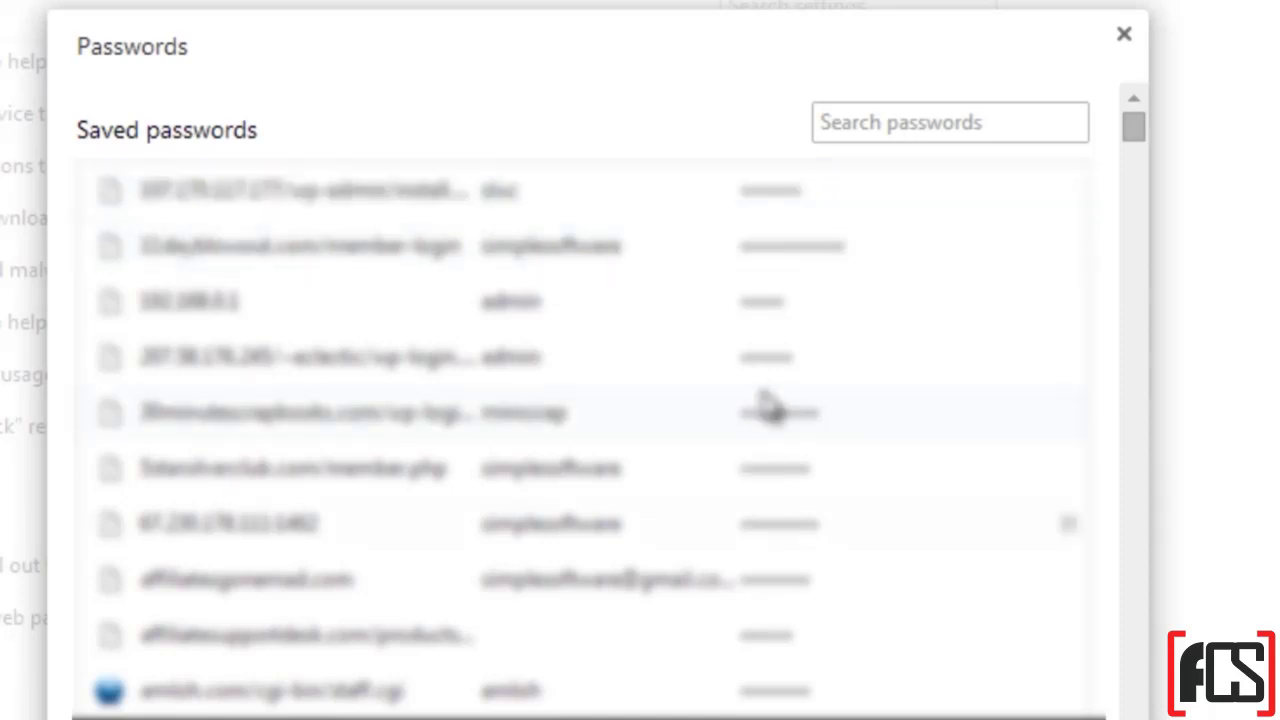
Step: Reveal a saved login's password in Chrome by confirming with the Windows account password
left_click(775, 420)
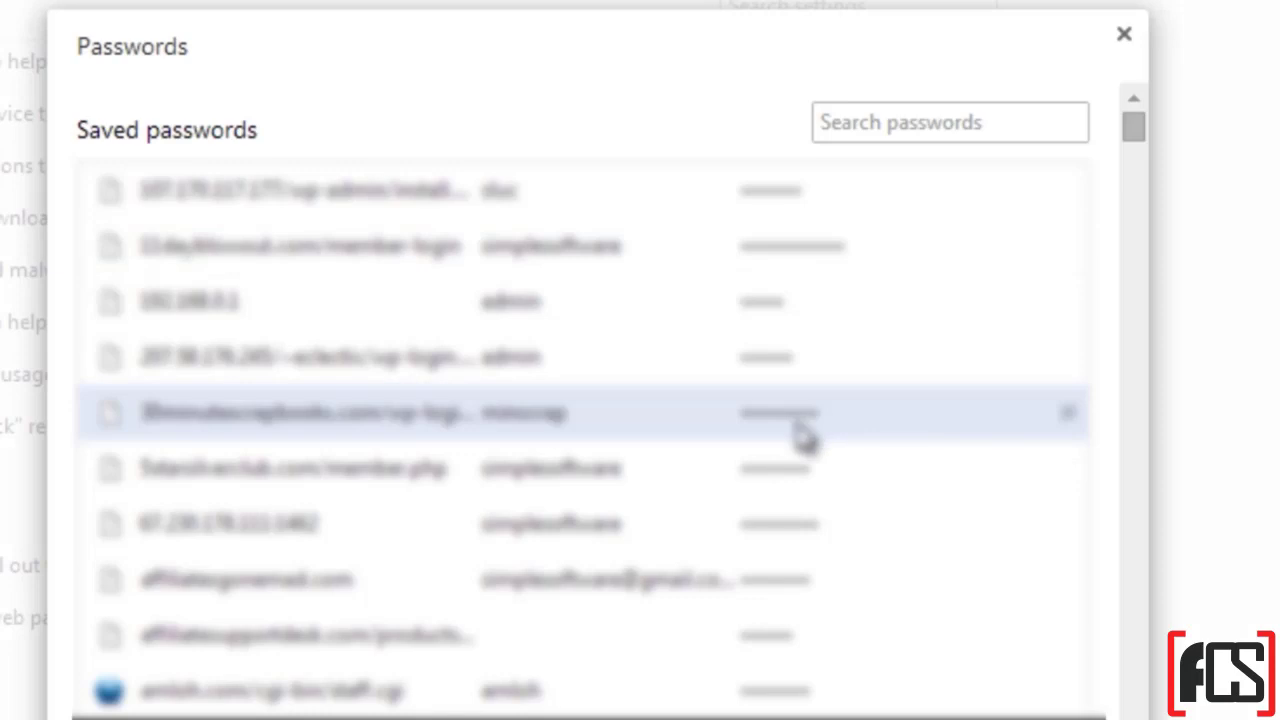
left_click(1010, 410)
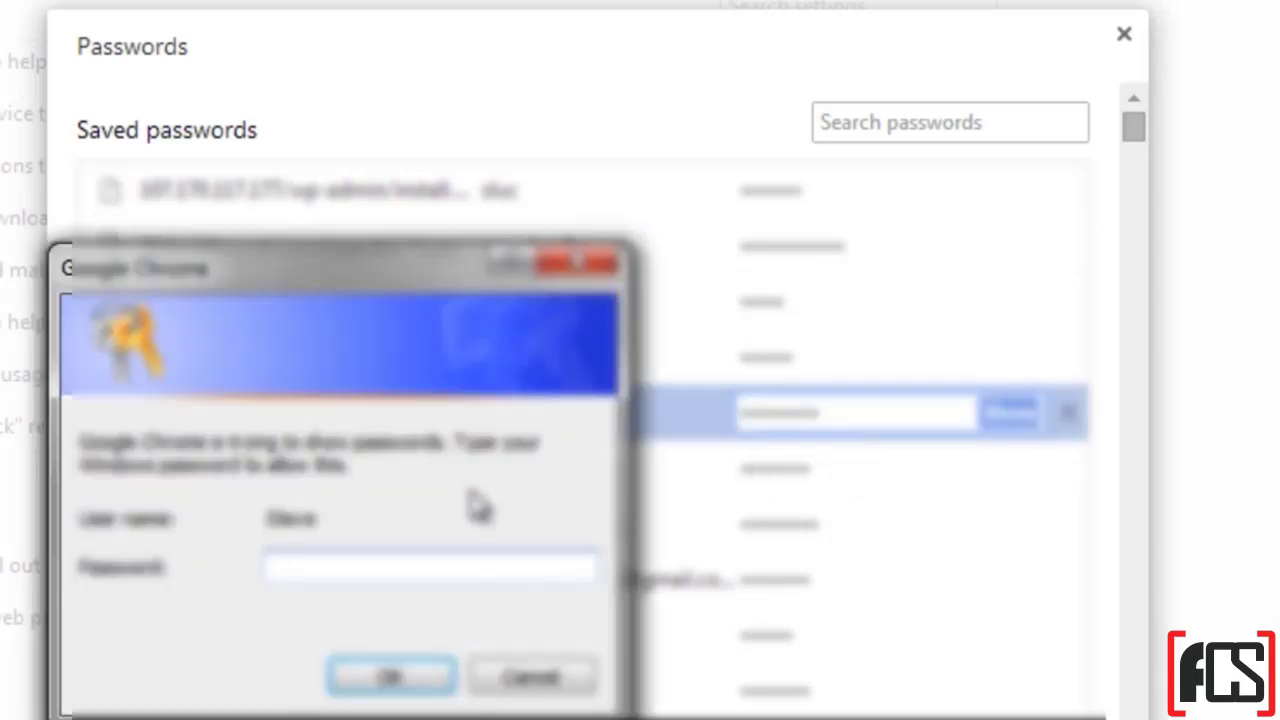
left_click_drag(415, 292, 509, 294)
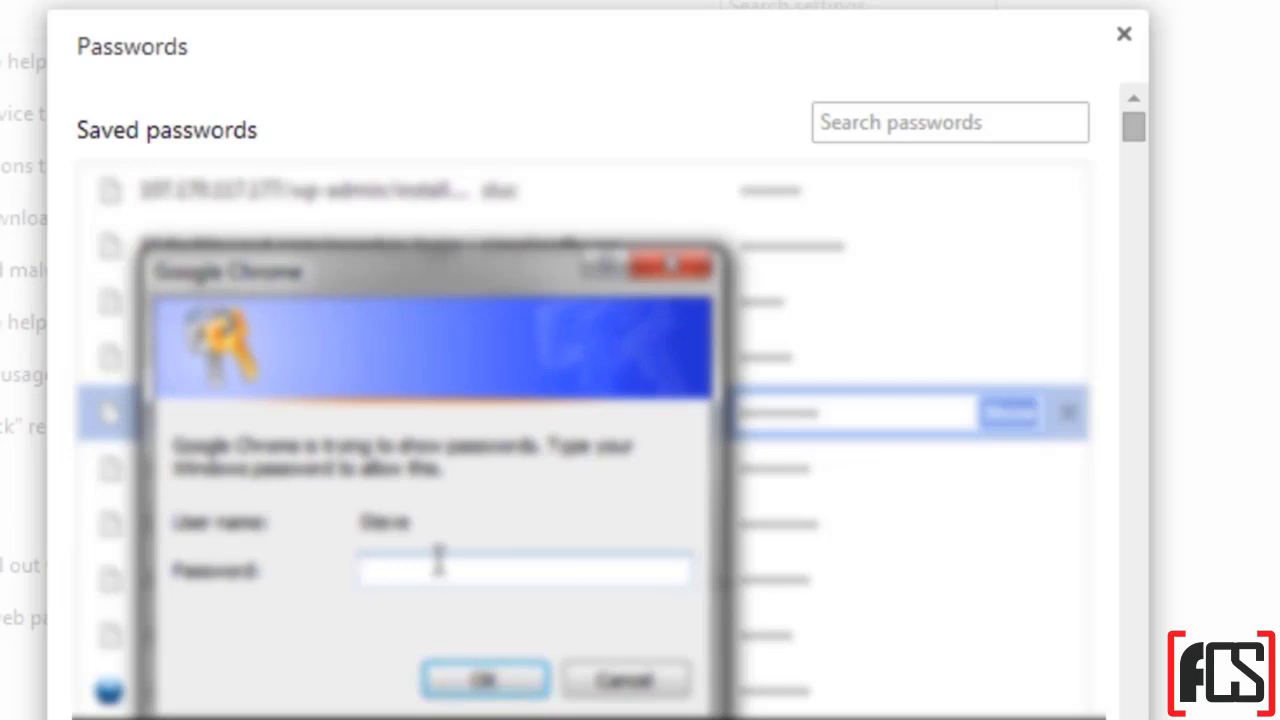
type("***********")
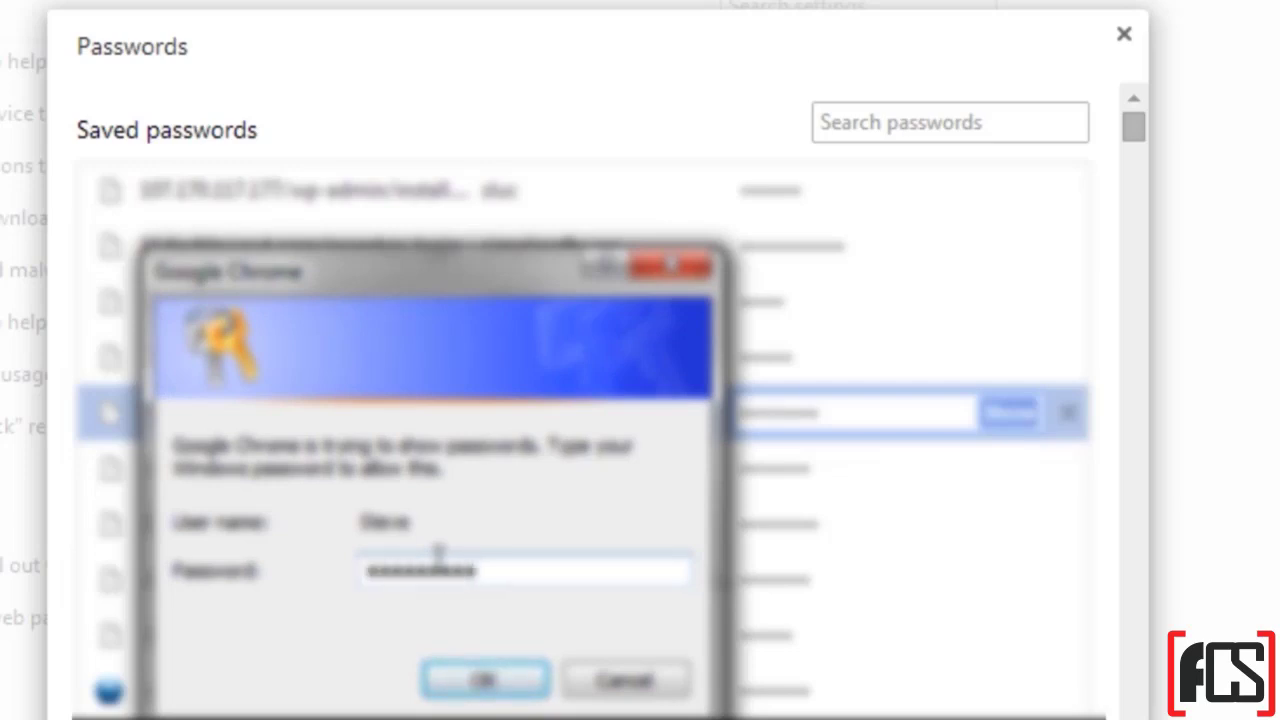
left_click(514, 680)
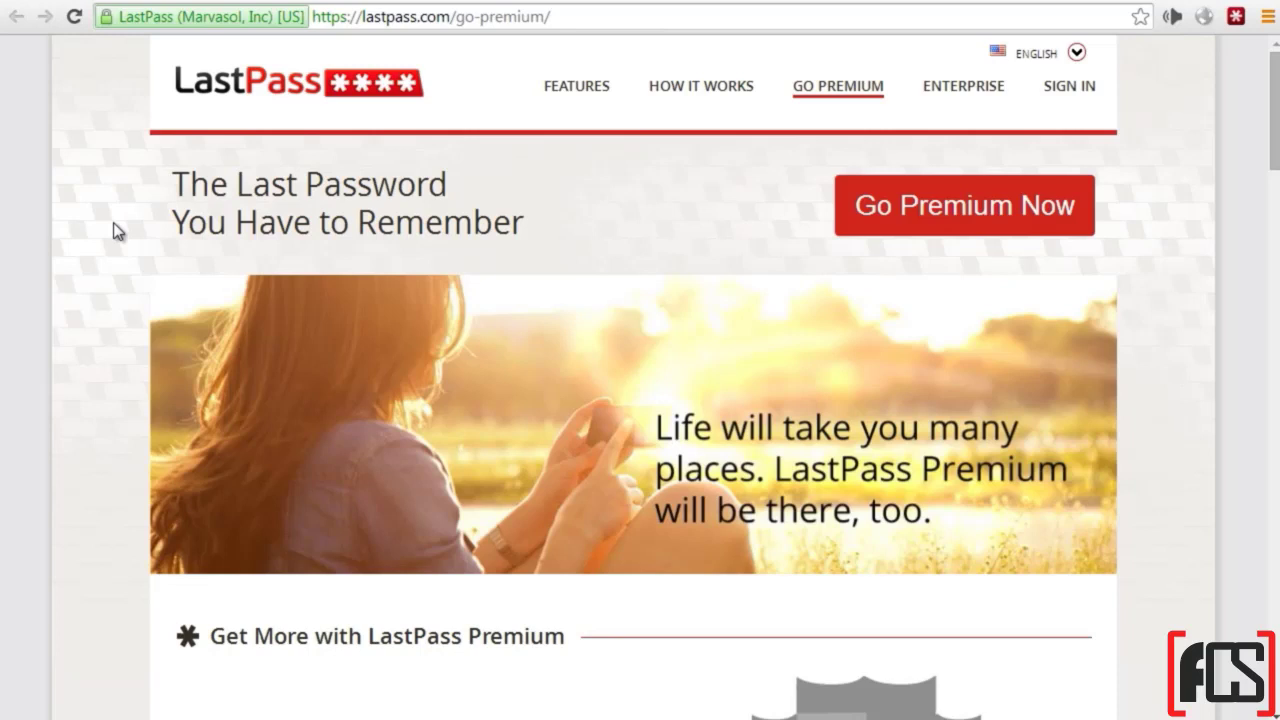
scroll(113, 230, "down", 4)
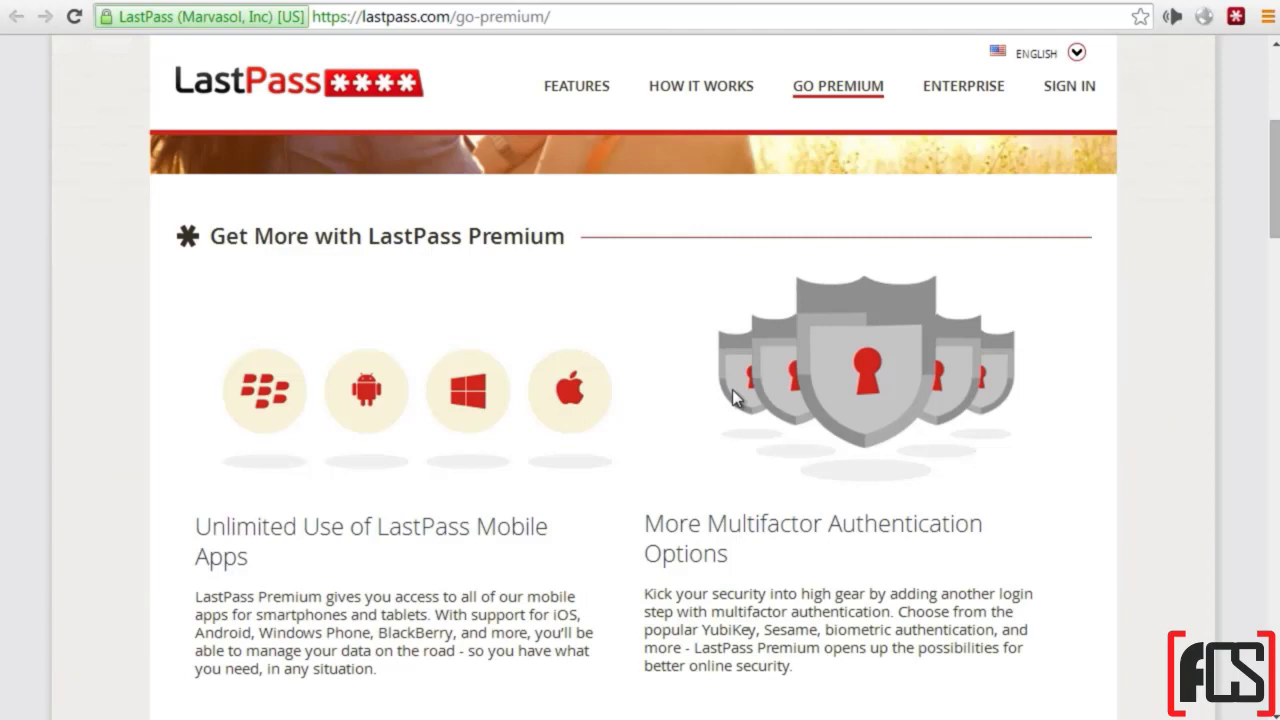
scroll(732, 390, "down", 1)
scroll(352, 310, "up", 1)
scroll(488, 343, "up", 5)
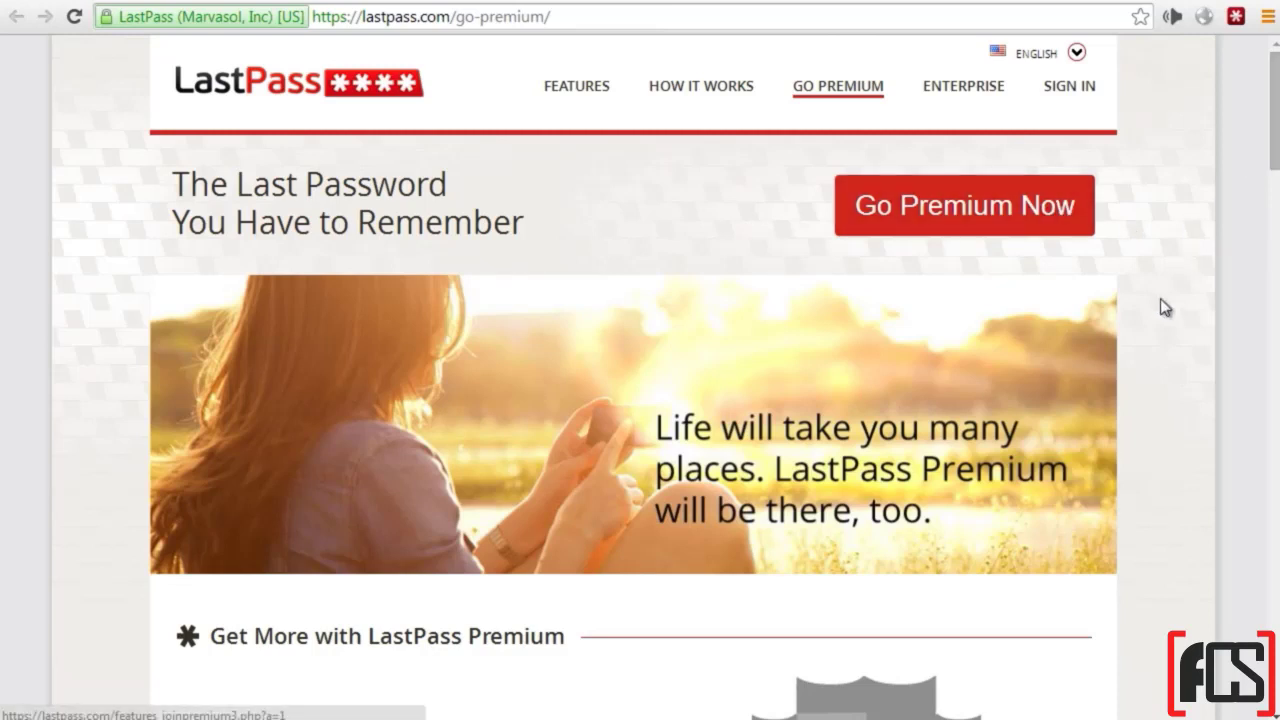
Step: Scroll through the LastPass Premium features page
scroll(1151, 334, "down", 3)
scroll(1151, 334, "down", 4)
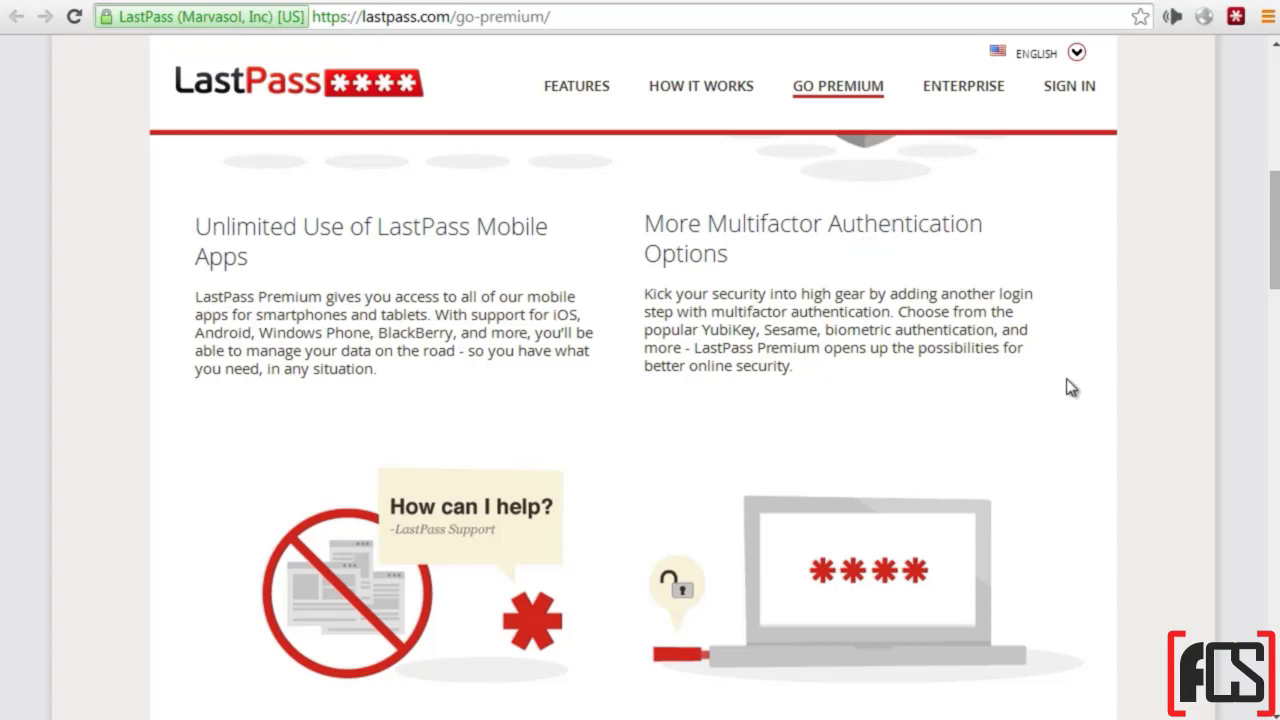
scroll(1071, 388, "down", 1)
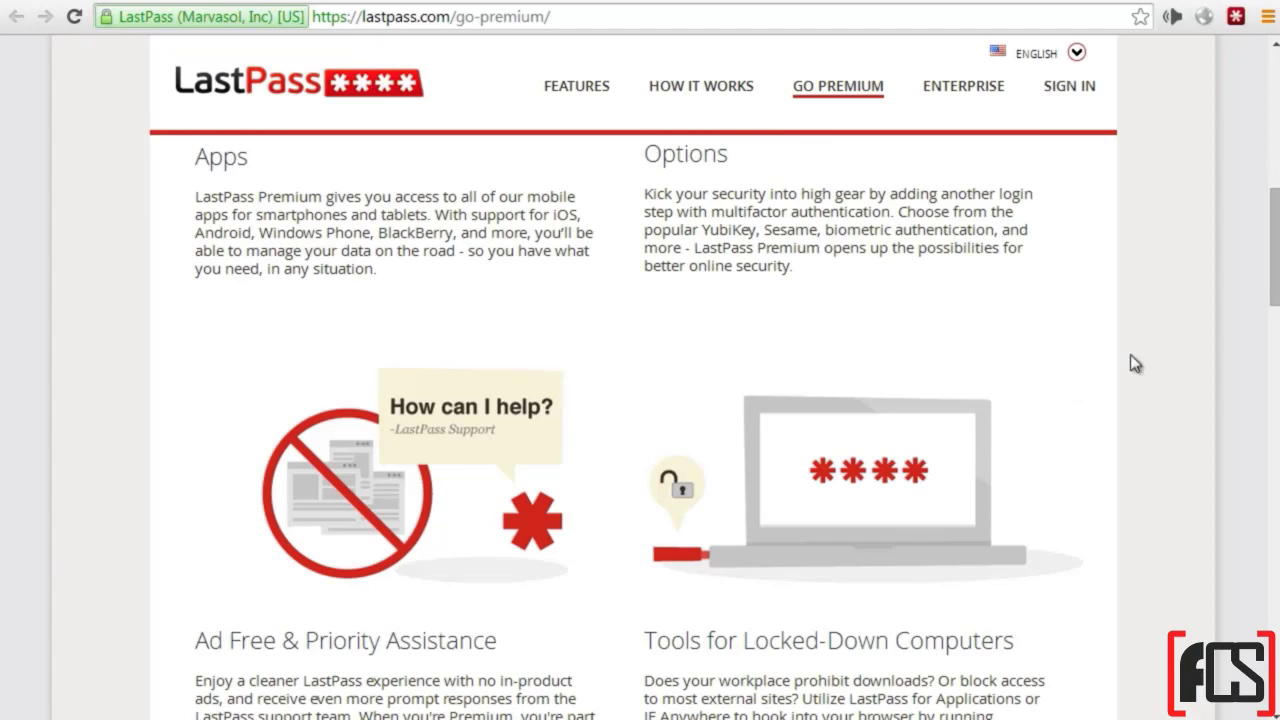
scroll(1110, 360, "down", 2)
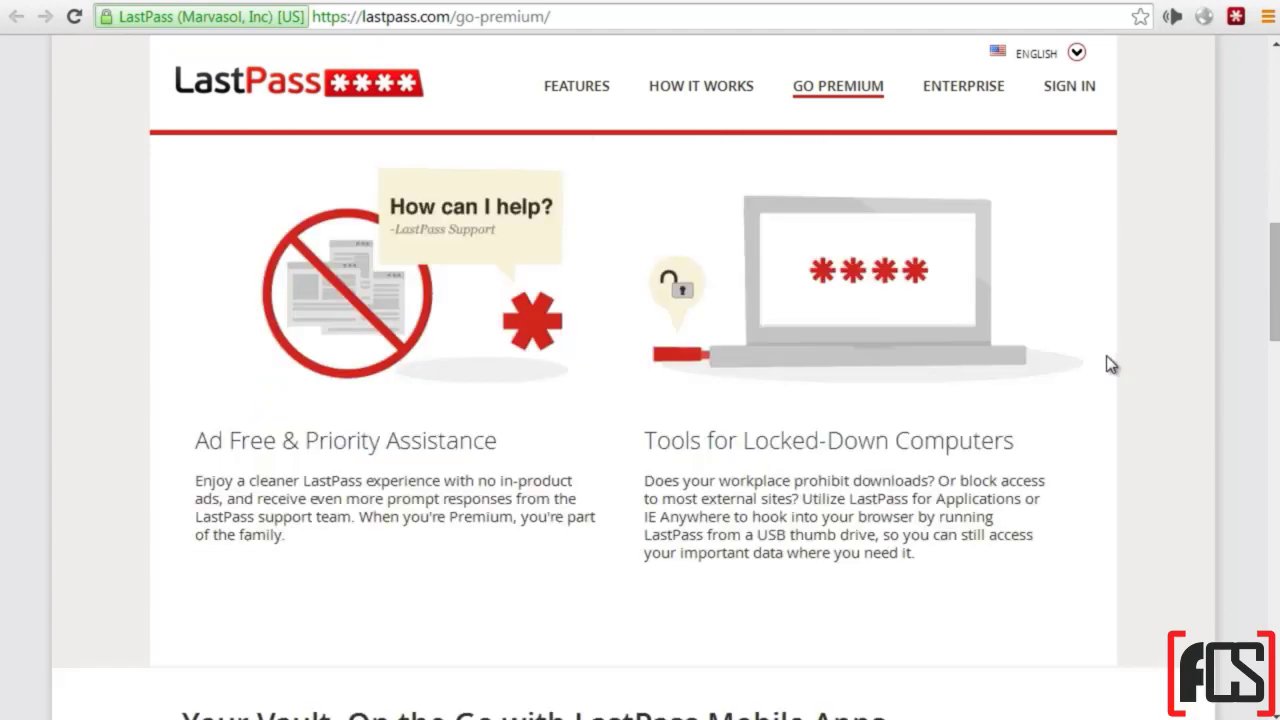
scroll(1110, 365, "up", 2)
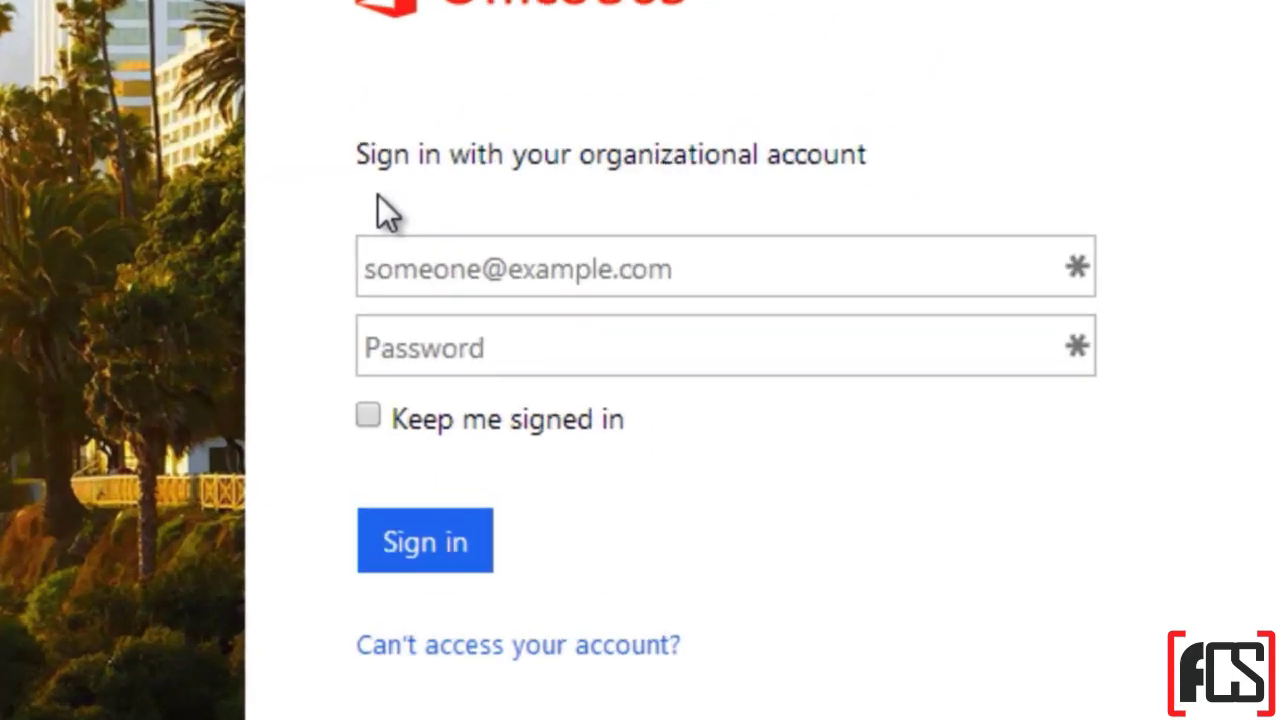
Step: Open LastPass options in the Office 365 sign-in field and generate a 12-character random password
left_click(1051, 222)
left_click(718, 150)
left_click(1078, 268)
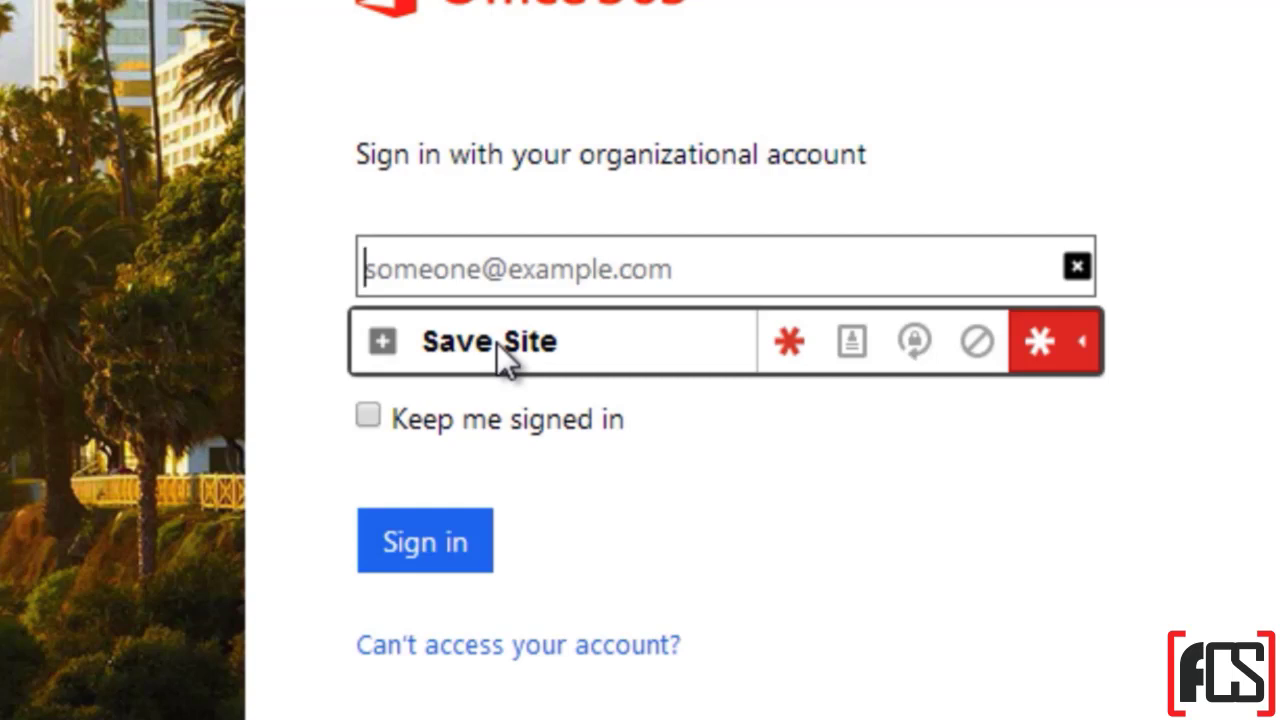
left_click(914, 345)
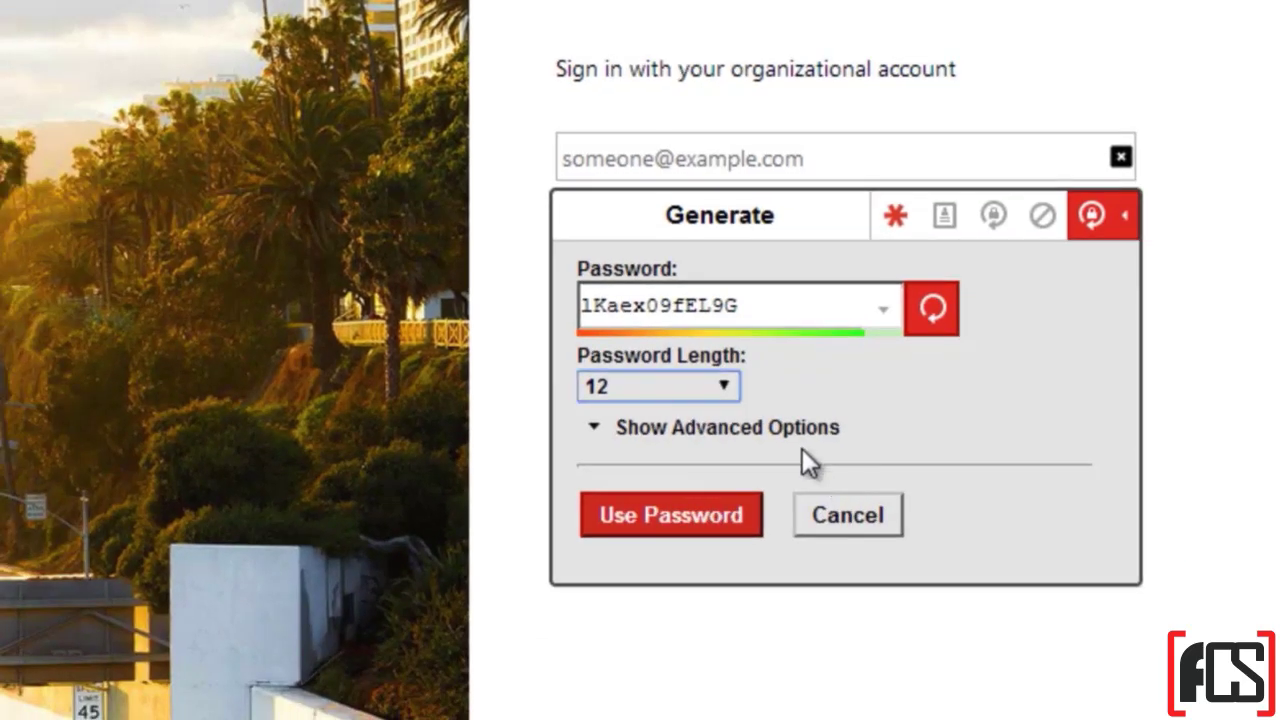
Step: Set the generator's password length to 30
left_click(724, 386)
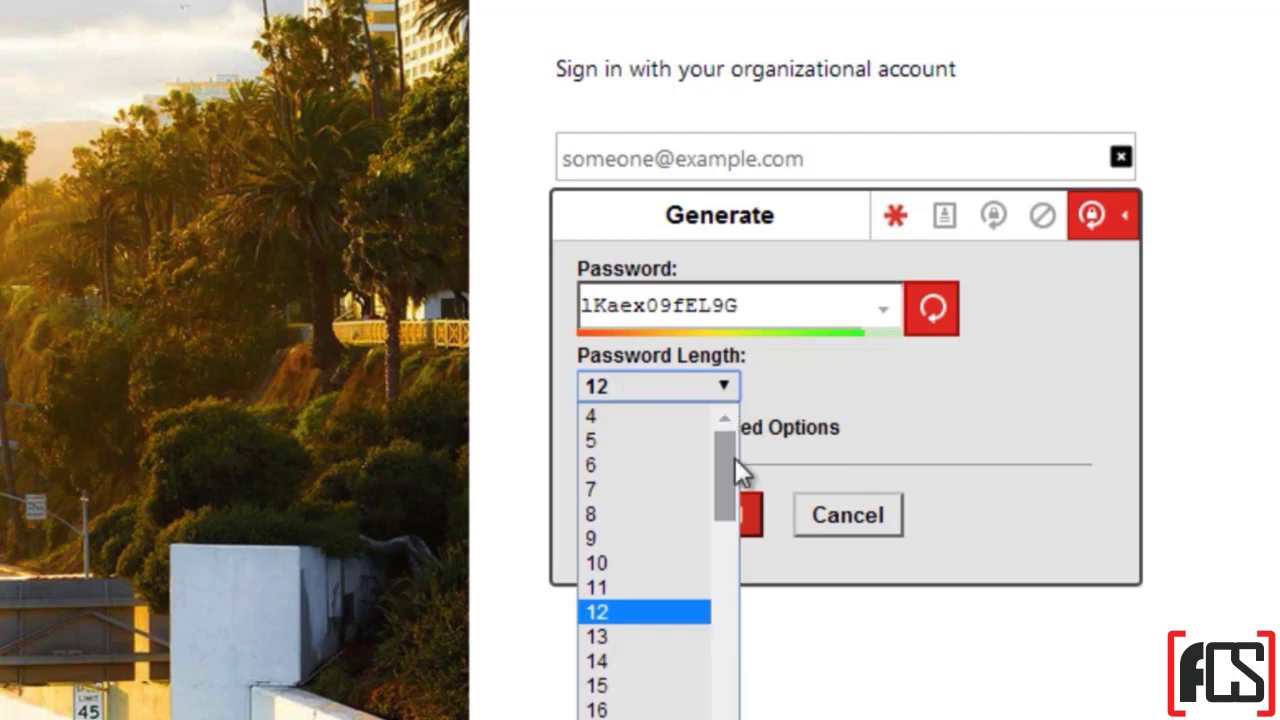
left_click_drag(732, 468, 715, 629)
scroll(609, 470, "up", 5)
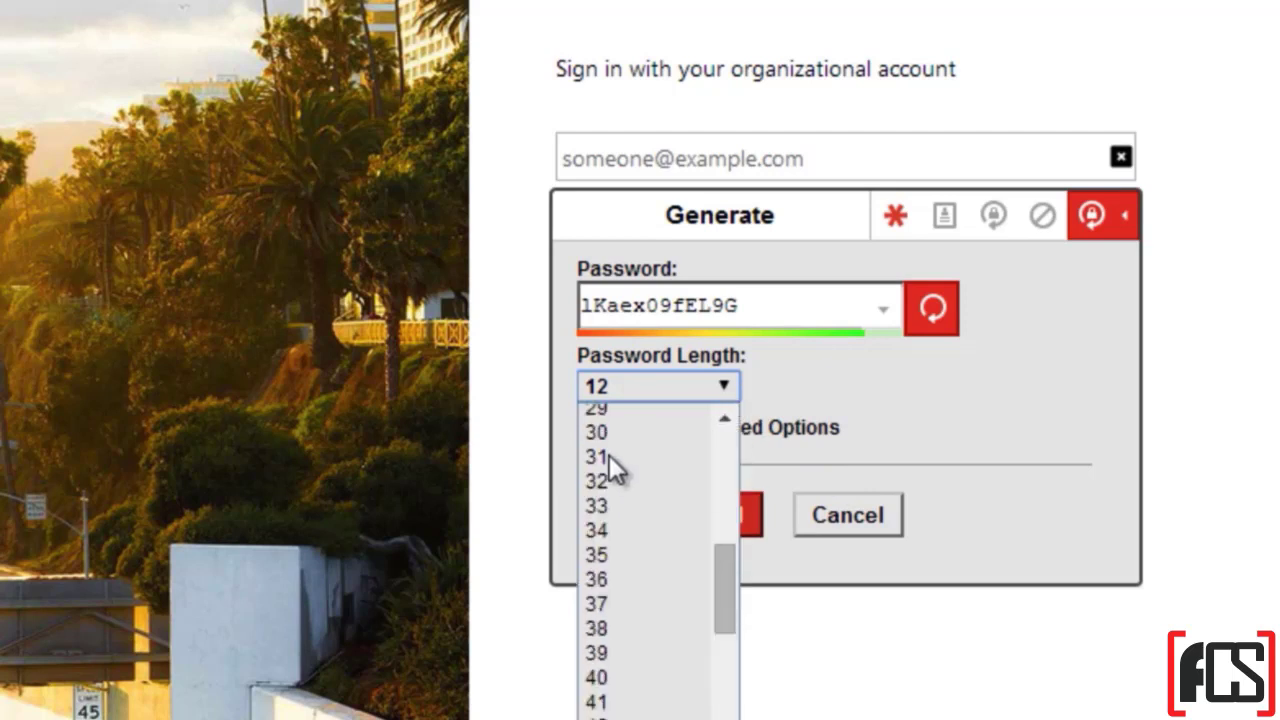
left_click(612, 435)
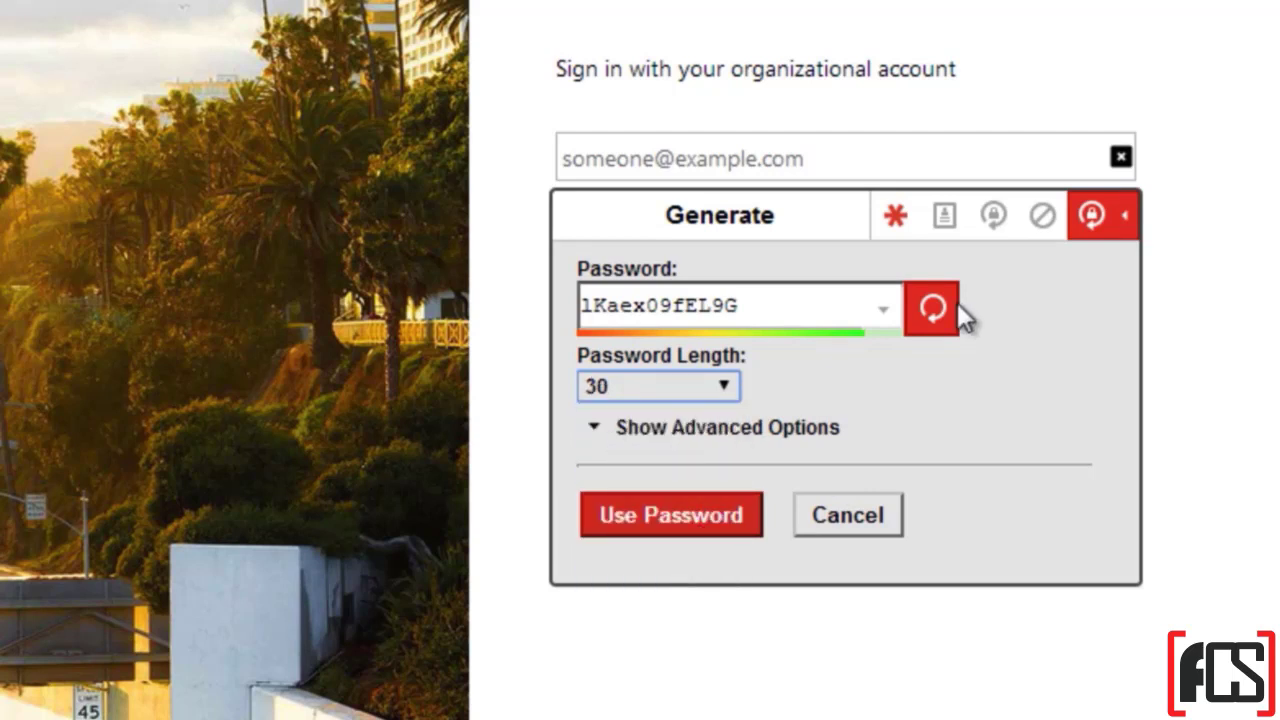
Step: Cancel the generator and click into the empty email and password fields
left_click(885, 514)
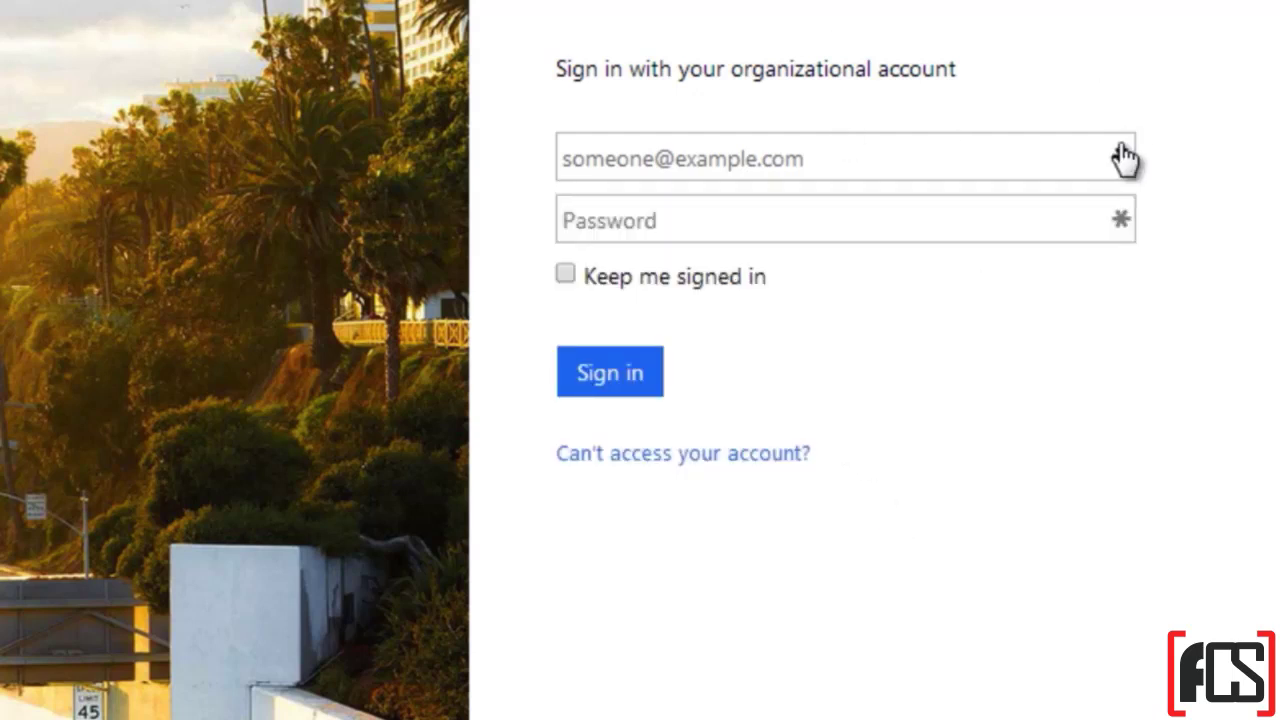
left_click(746, 157)
left_click(703, 231)
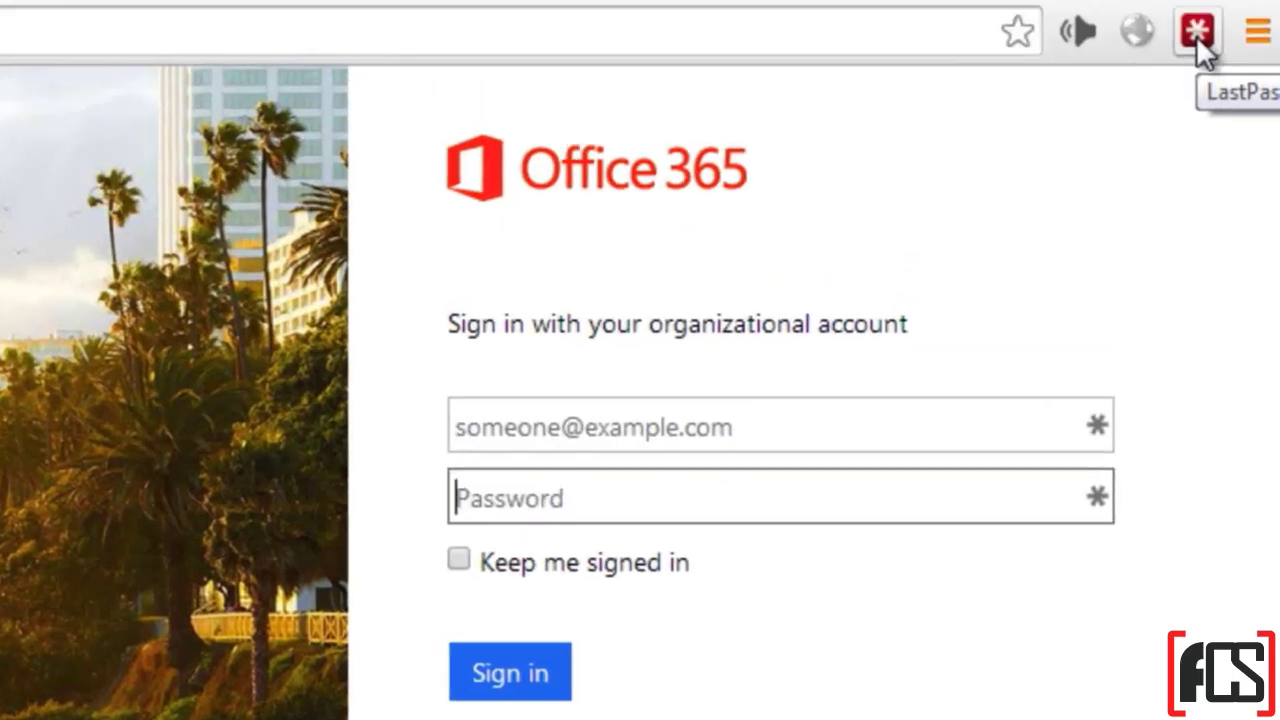
Step: Browse the LastPass menu's folder-grouped sites, close it, and switch to the lastpass.com tab
left_click(1196, 36)
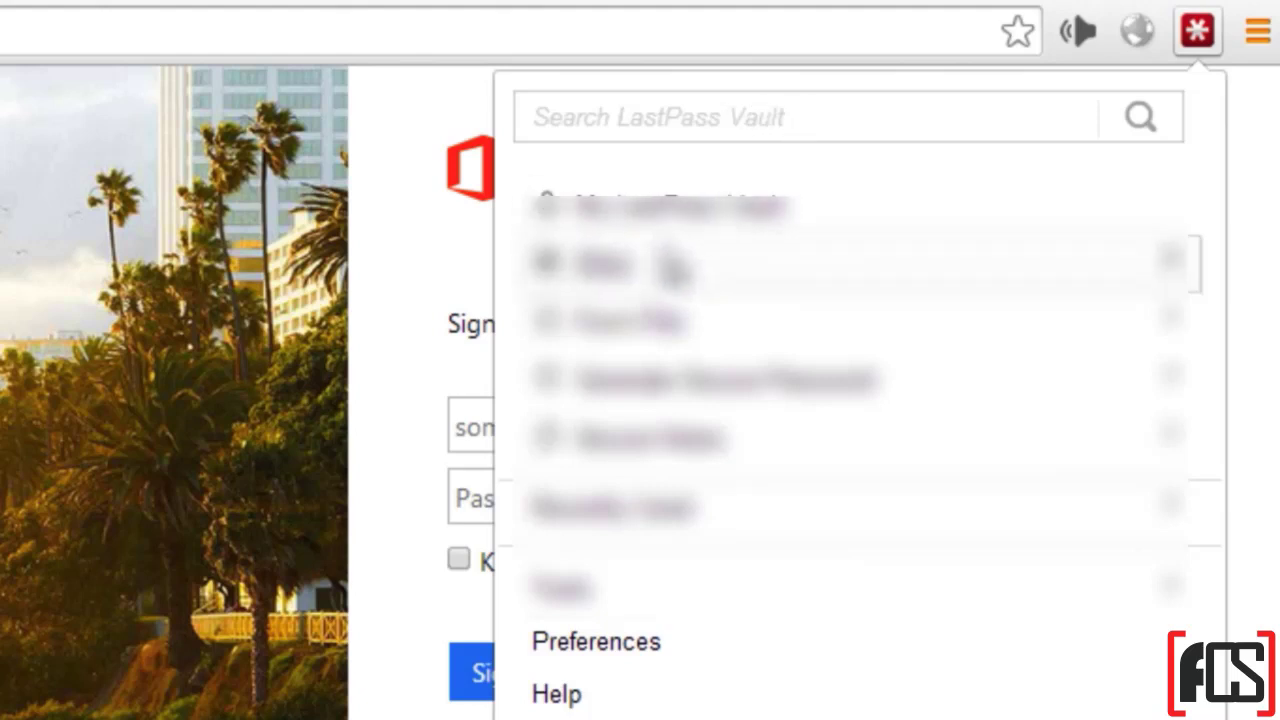
left_click(672, 266)
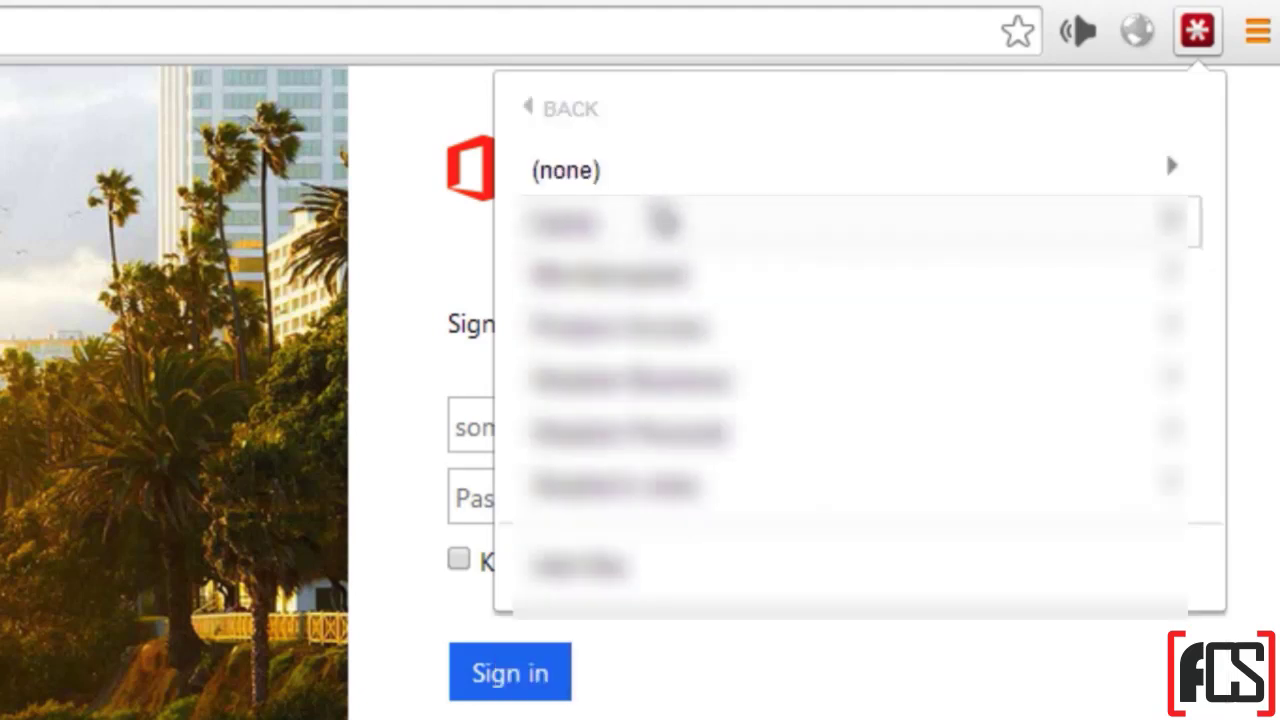
left_click(603, 112)
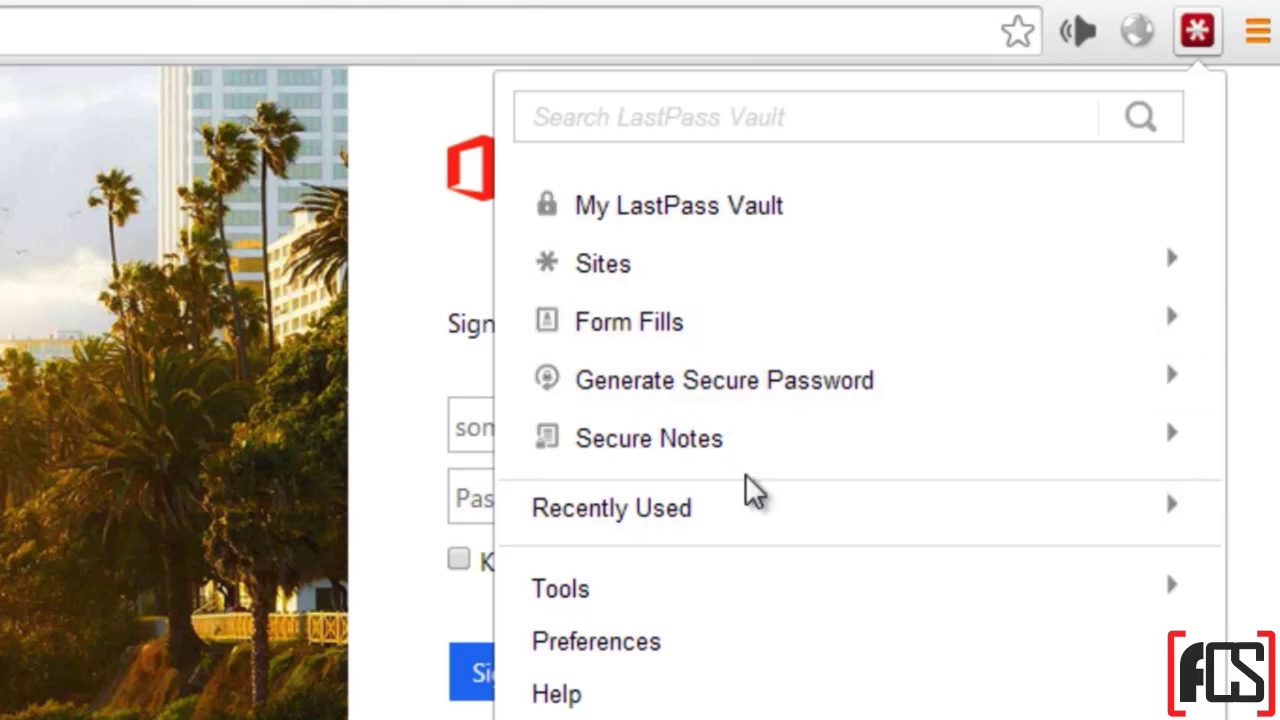
left_click(405, 433)
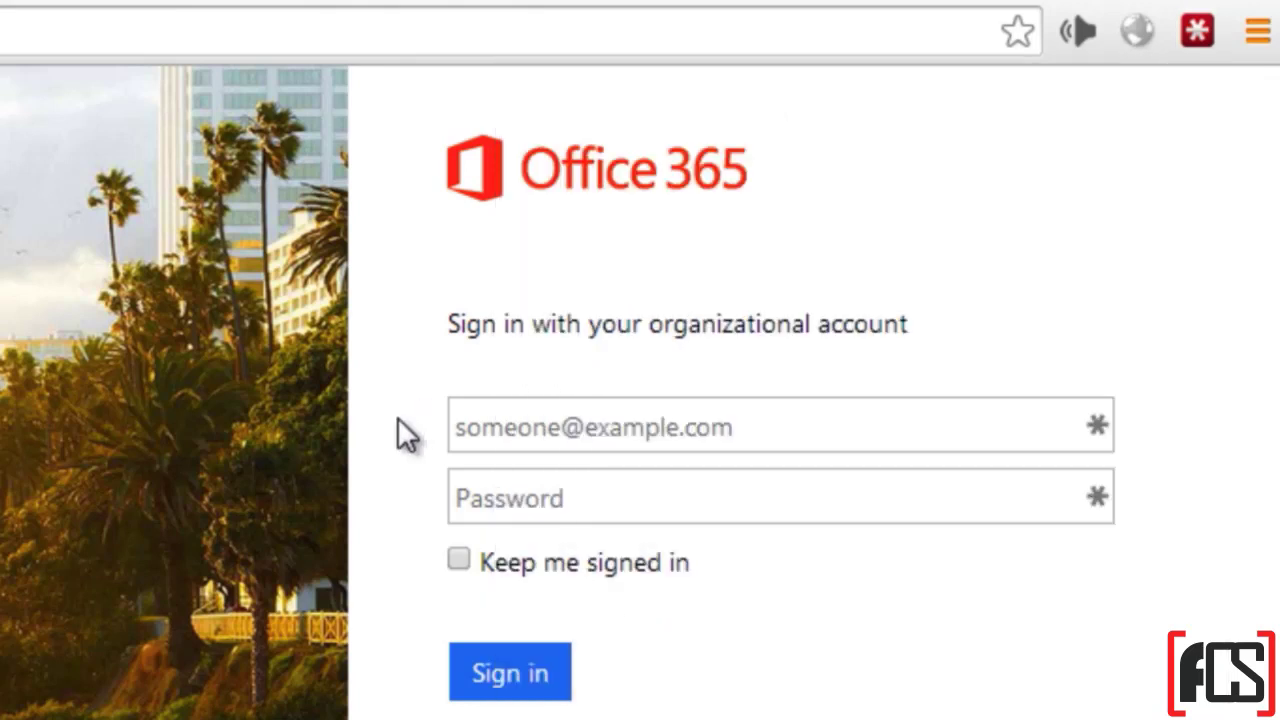
left_click(470, 2)
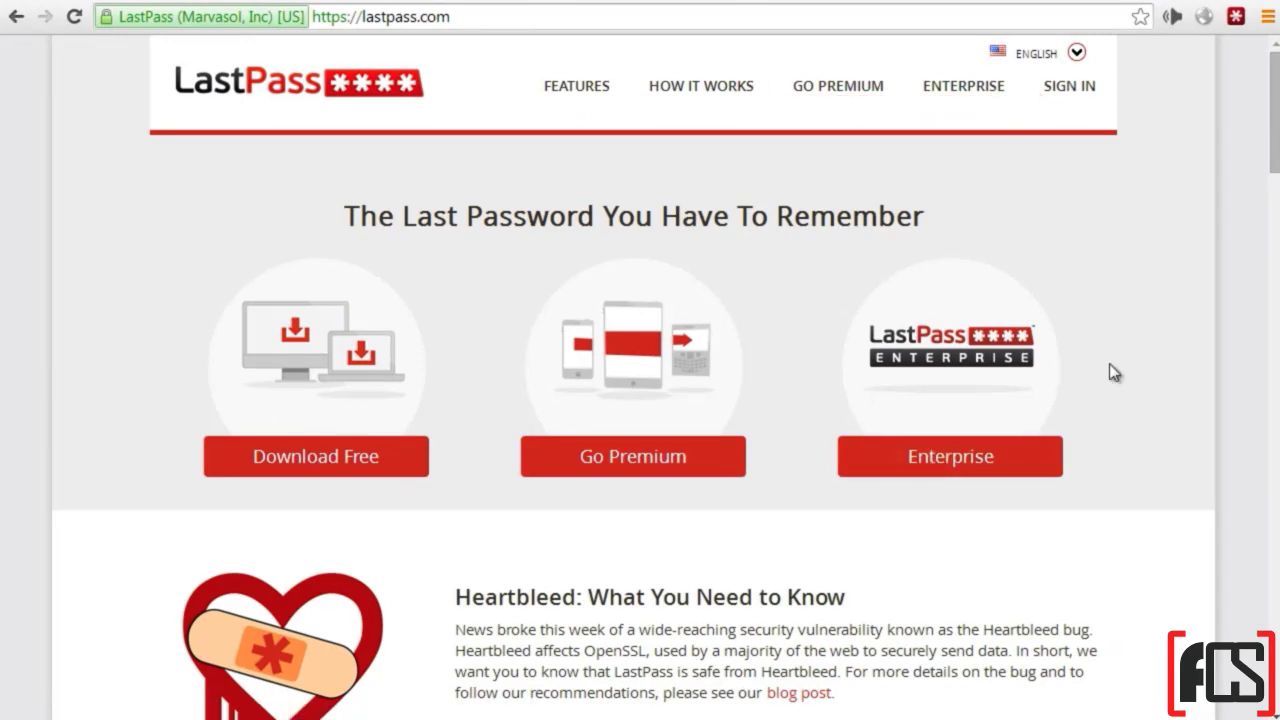
scroll(1113, 372, "down", 3)
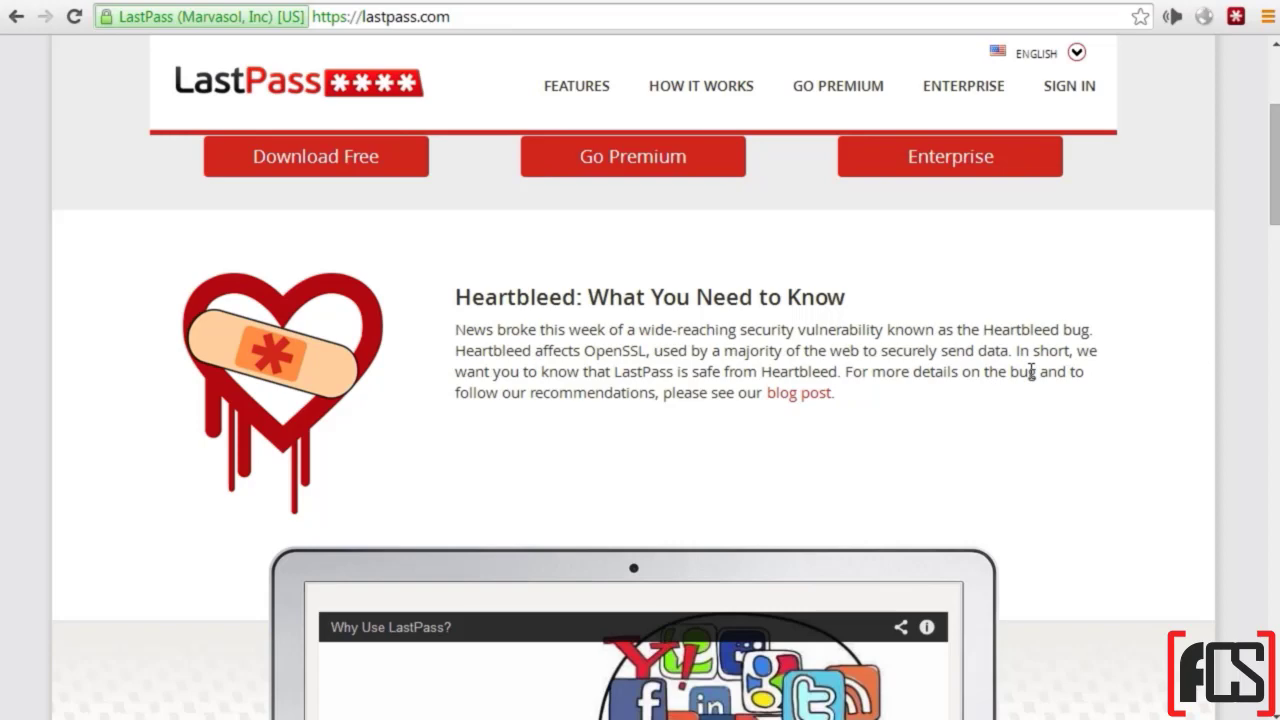
scroll(1031, 372, "down", 10)
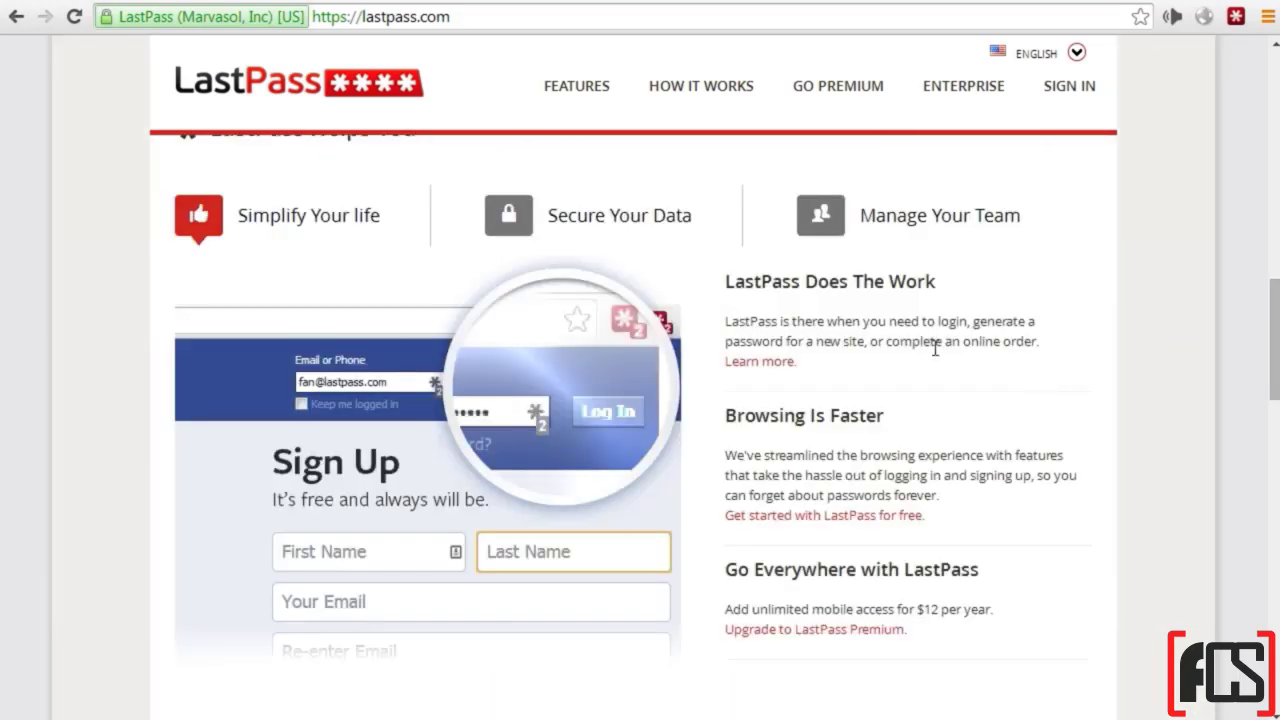
scroll(1036, 430, "up", 10)
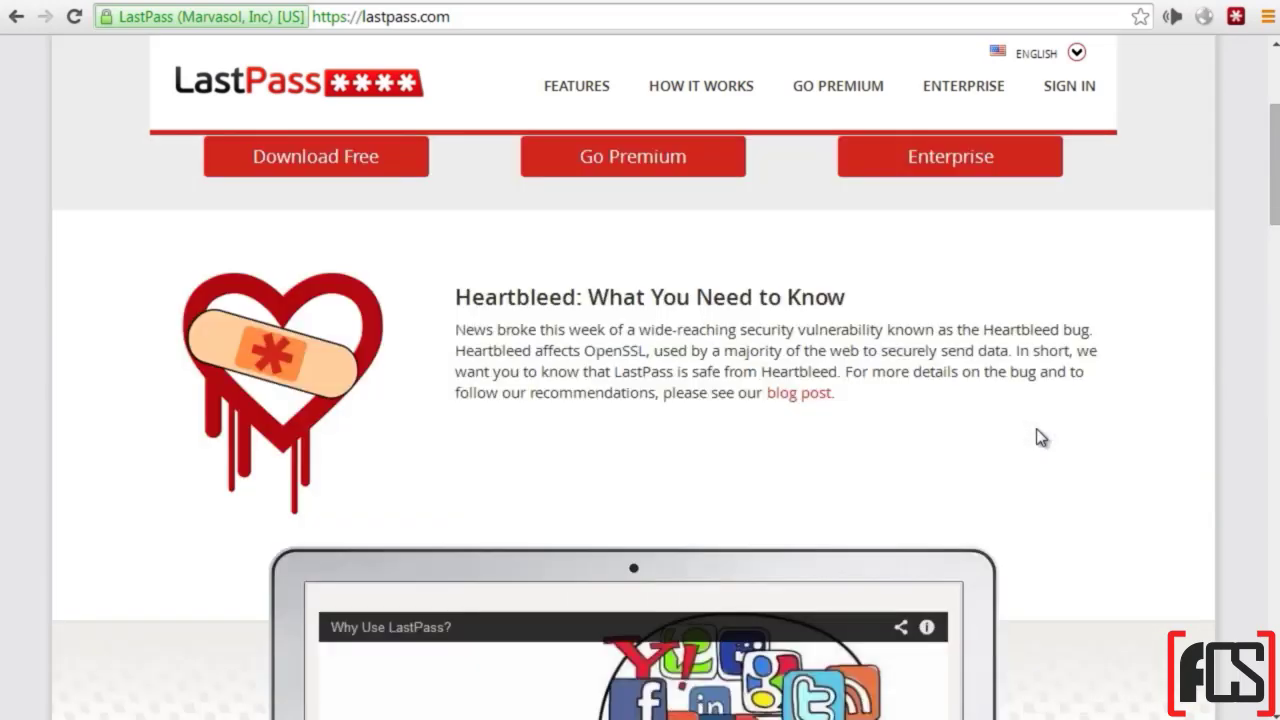
scroll(1036, 437, "up", 2)
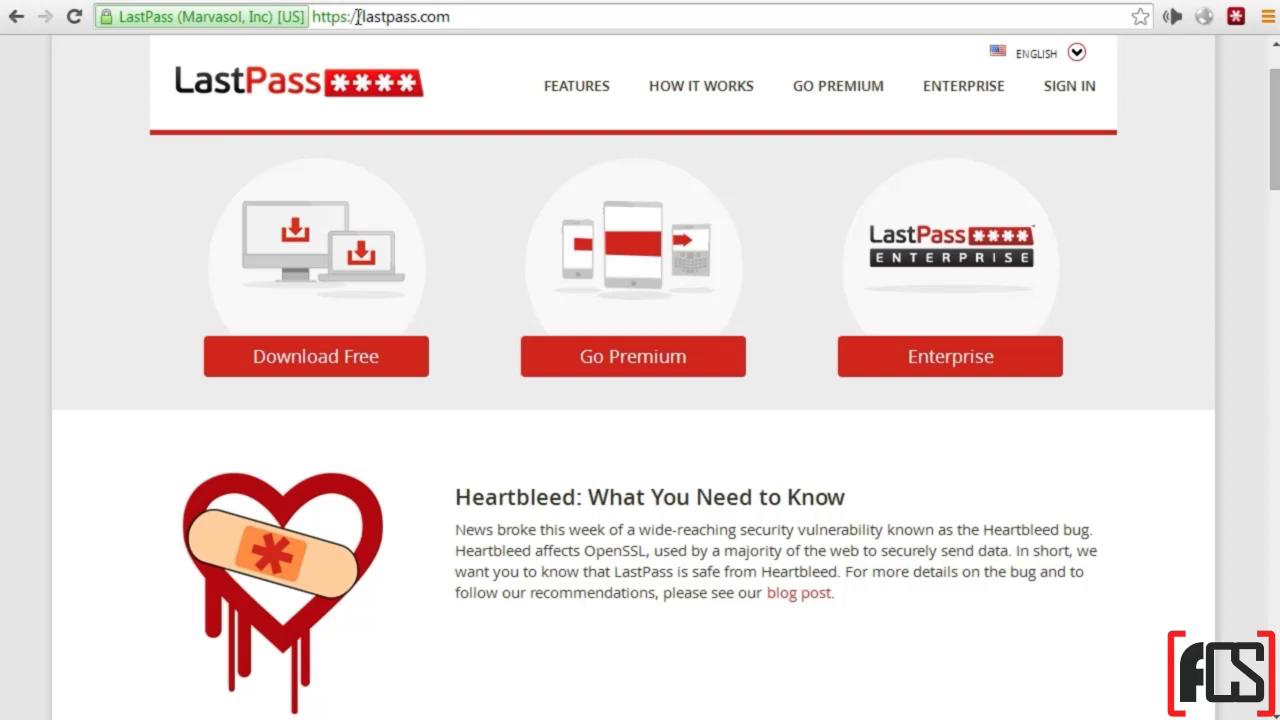
left_click_drag(358, 17, 313, 17)
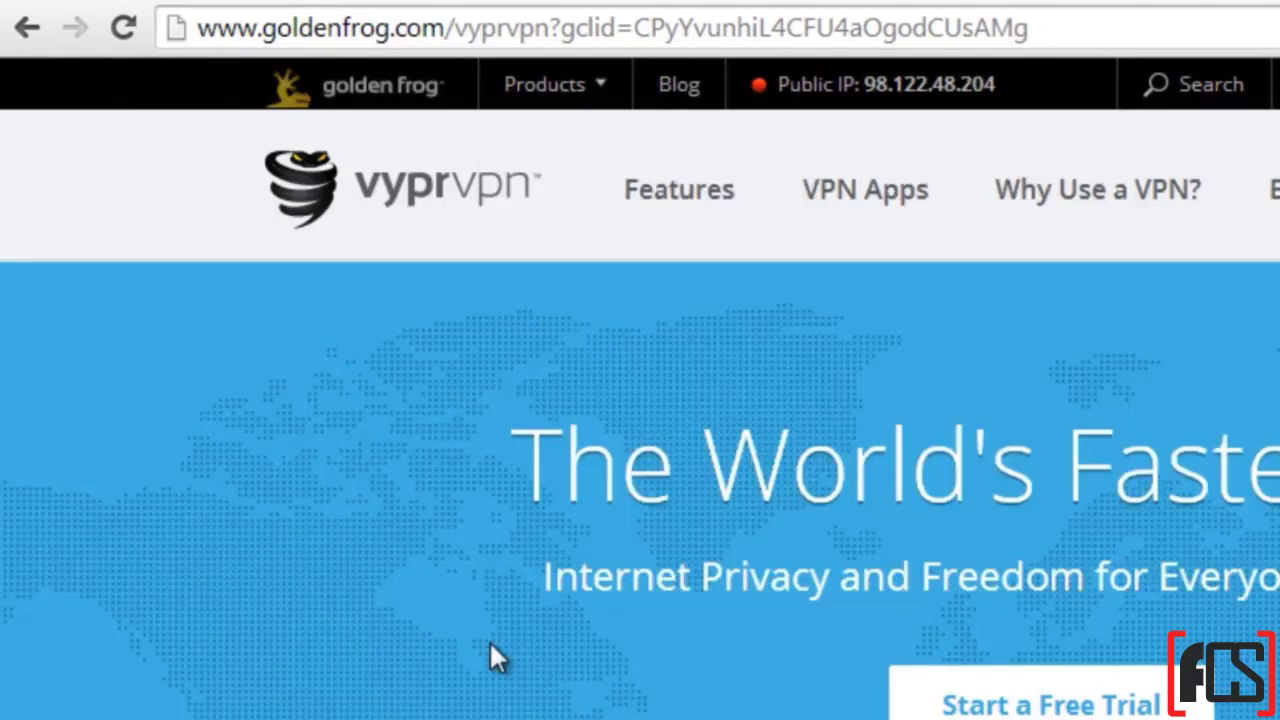
Step: Scroll the VyprVPN home page and back, then select 'VPN' in the headline
scroll(496, 656, "down", 3)
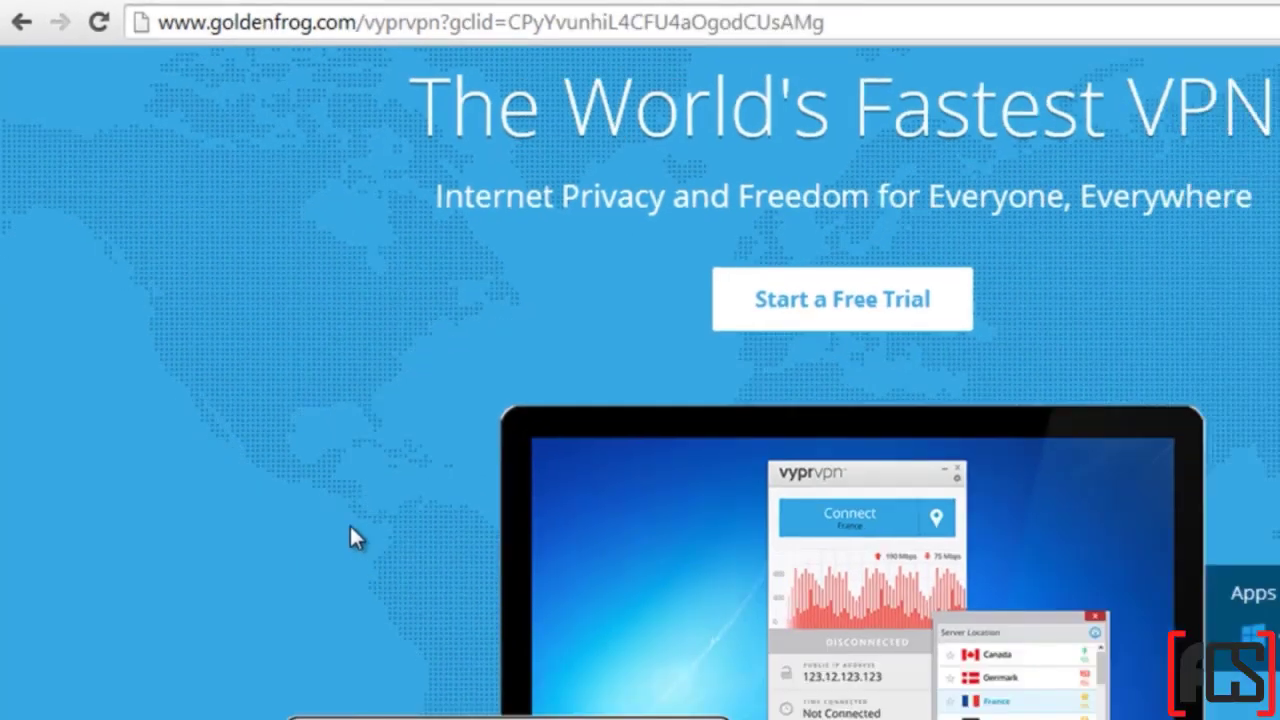
scroll(440, 670, "down", 5)
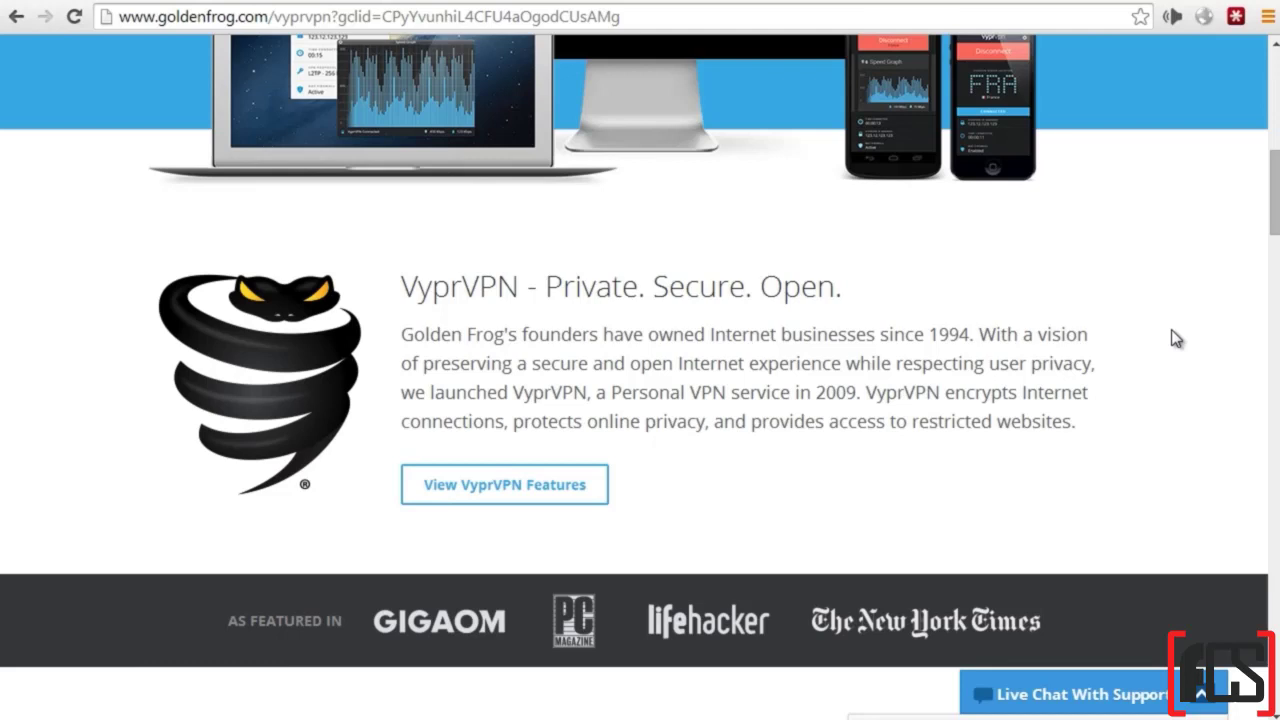
scroll(1176, 338, "up", 2)
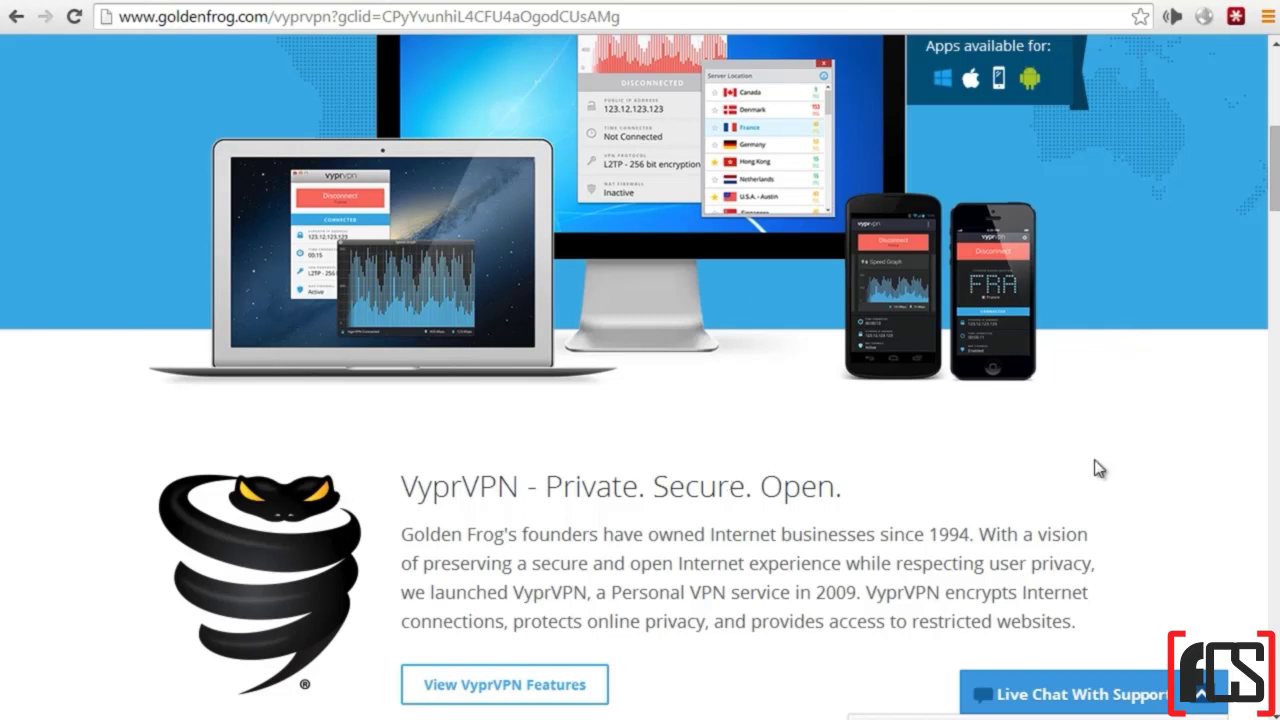
scroll(1098, 468, "up", 6)
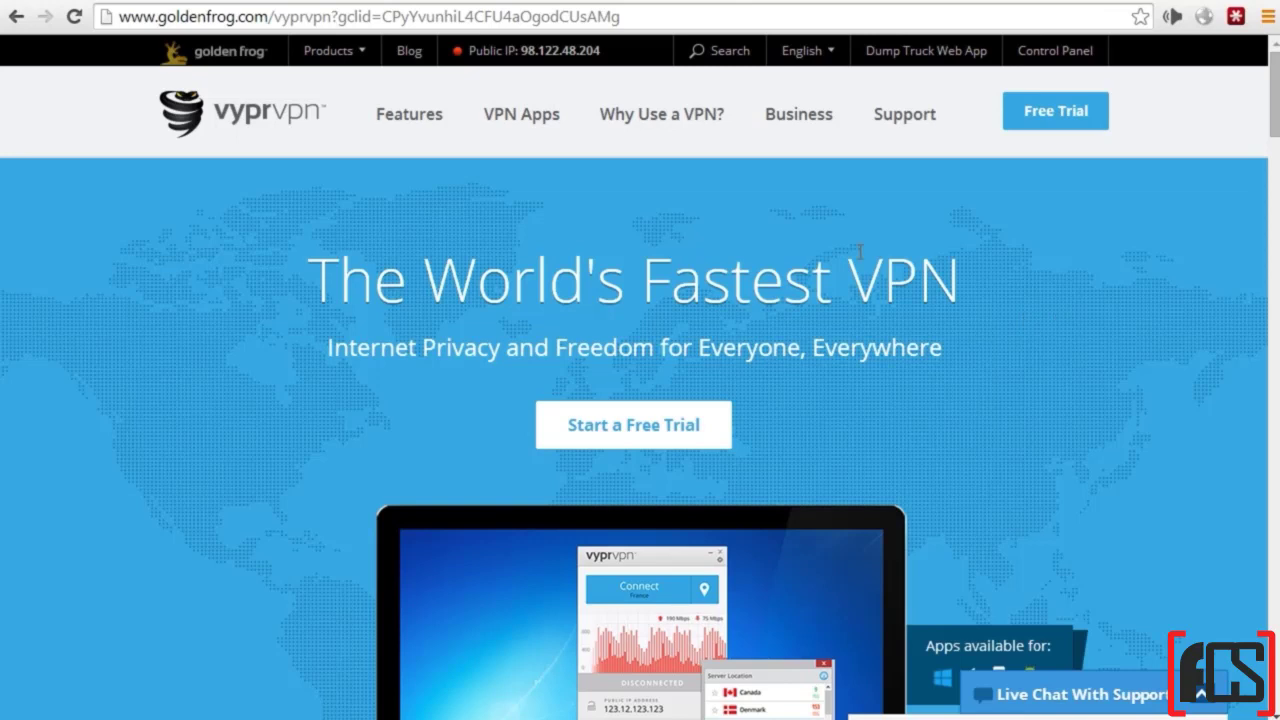
left_click_drag(955, 290, 848, 295)
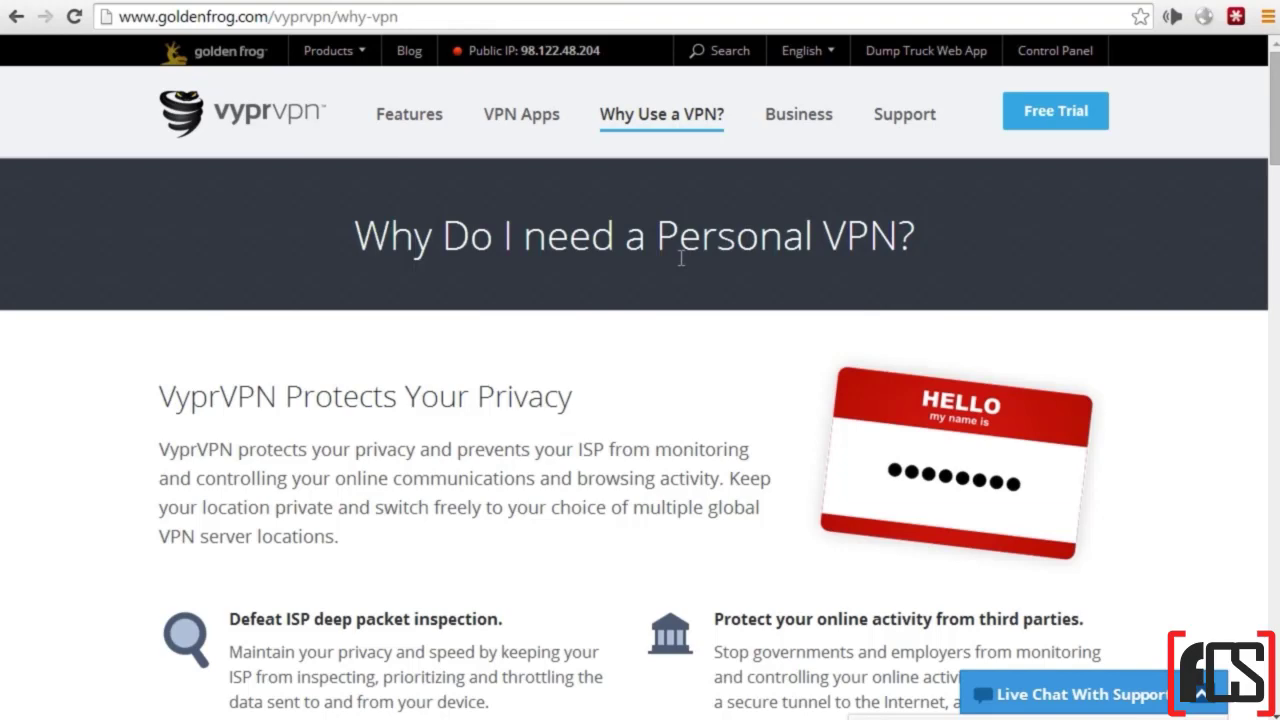
Step: Scroll through the features on VyprVPN's 'Why Use a VPN?' page
scroll(666, 257, "down", 2)
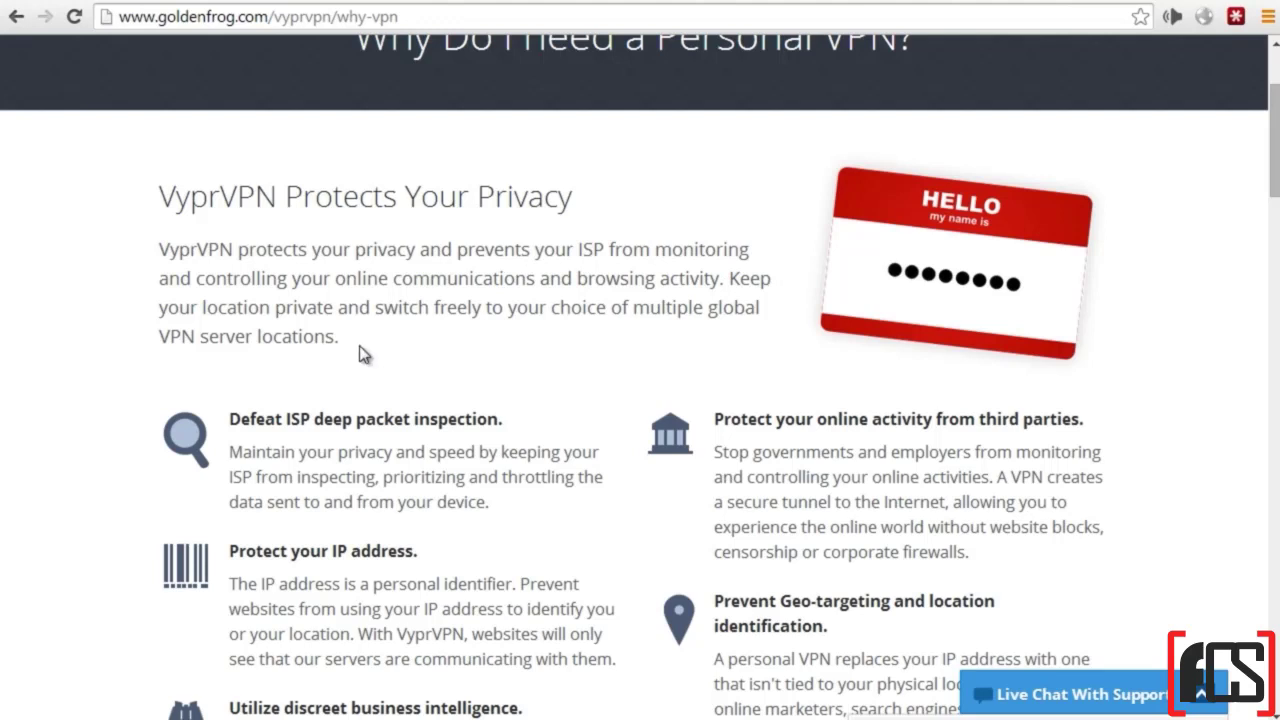
scroll(165, 260, "up", 2)
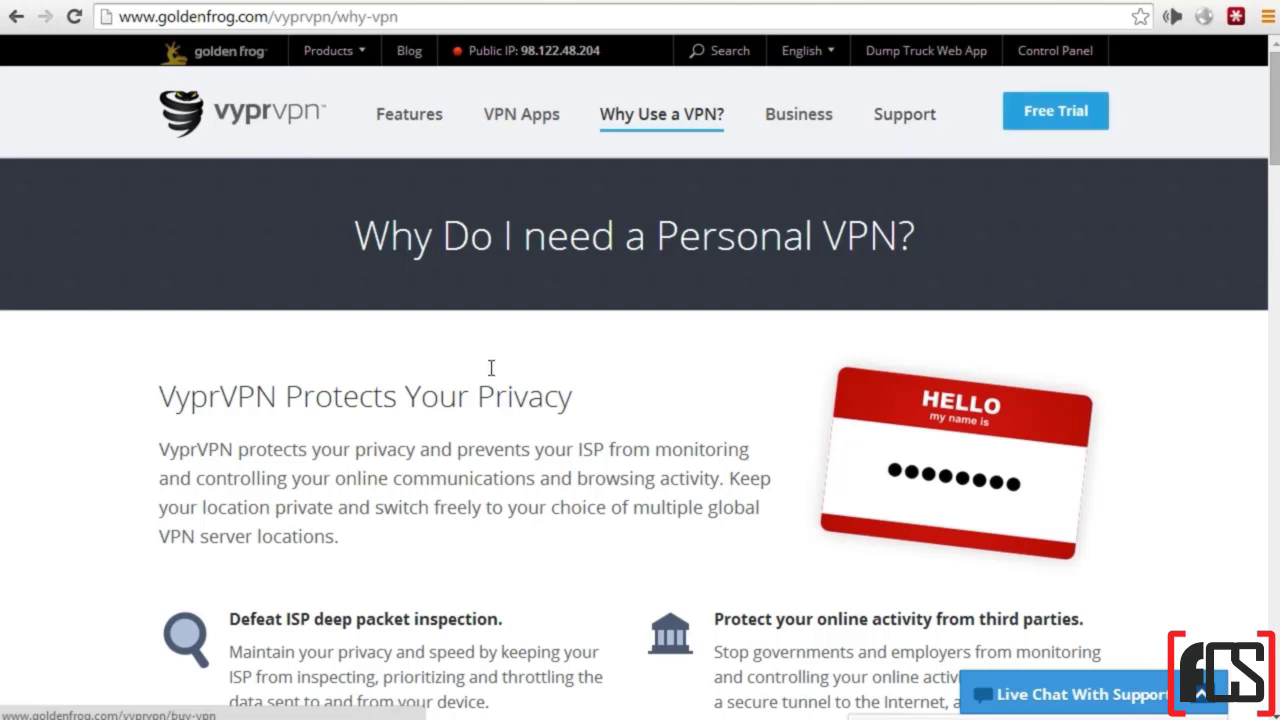
scroll(575, 370, "down", 1)
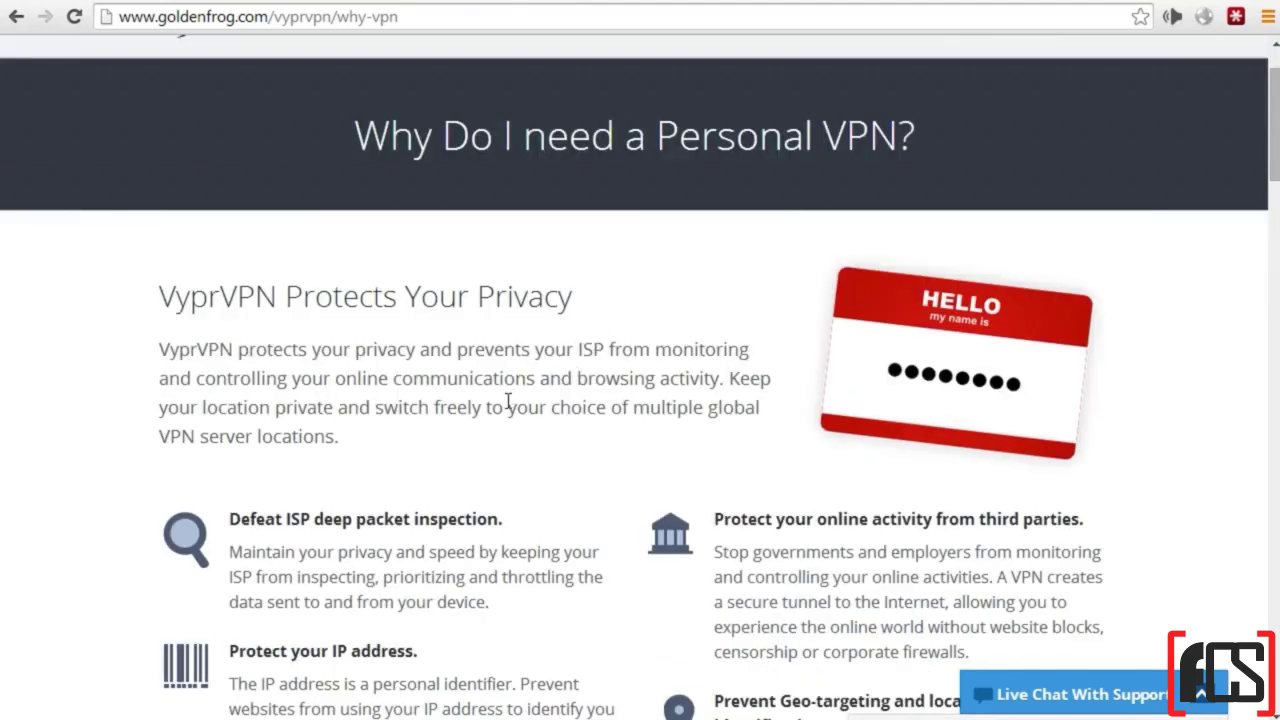
scroll(505, 405, "down", 2)
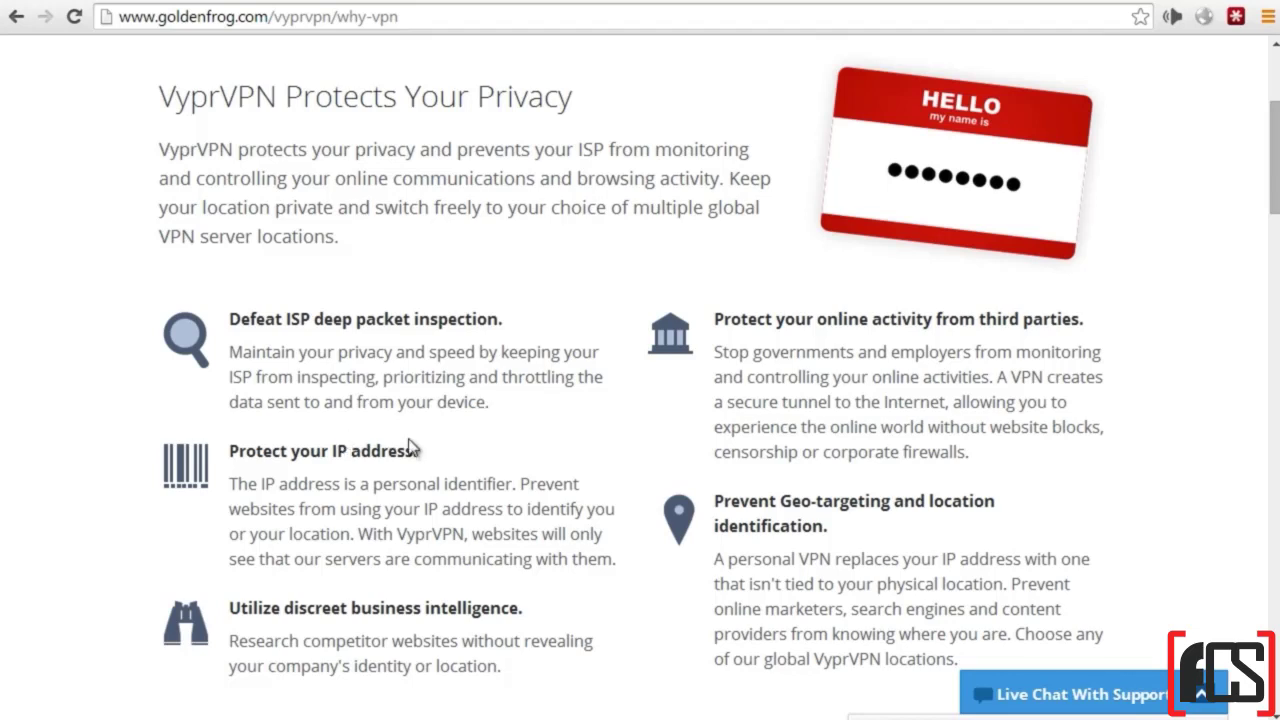
scroll(410, 450, "down", 1)
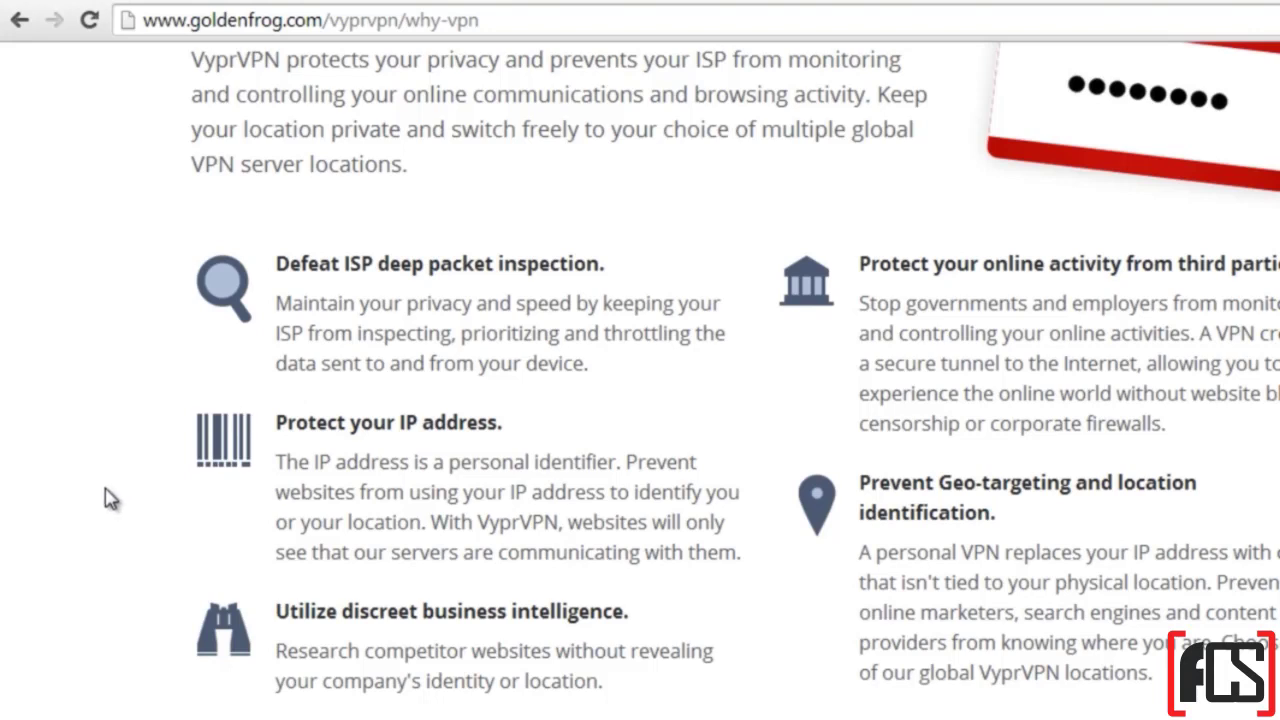
scroll(720, 380, "up", 5)
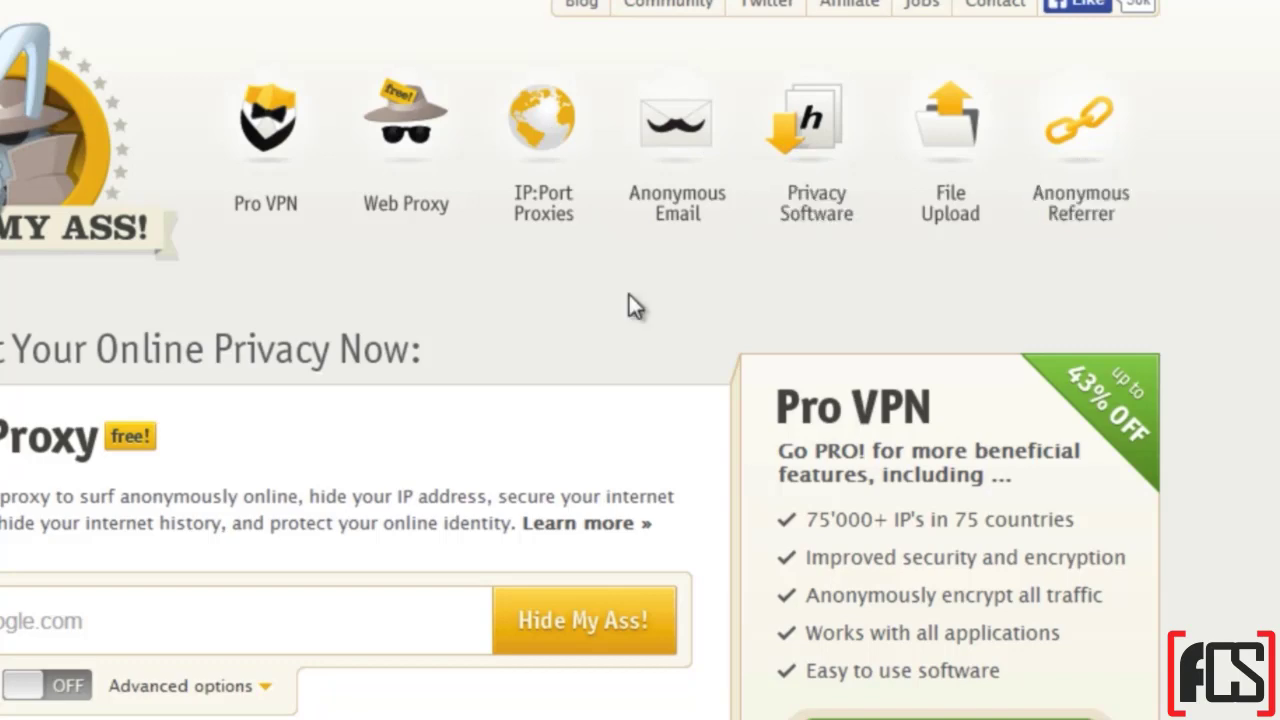
Step: Advance the Google Images preview to microsoft.com's phishing_email_example.jpg
scroll(632, 304, "down", 10)
scroll(632, 304, "up", 10)
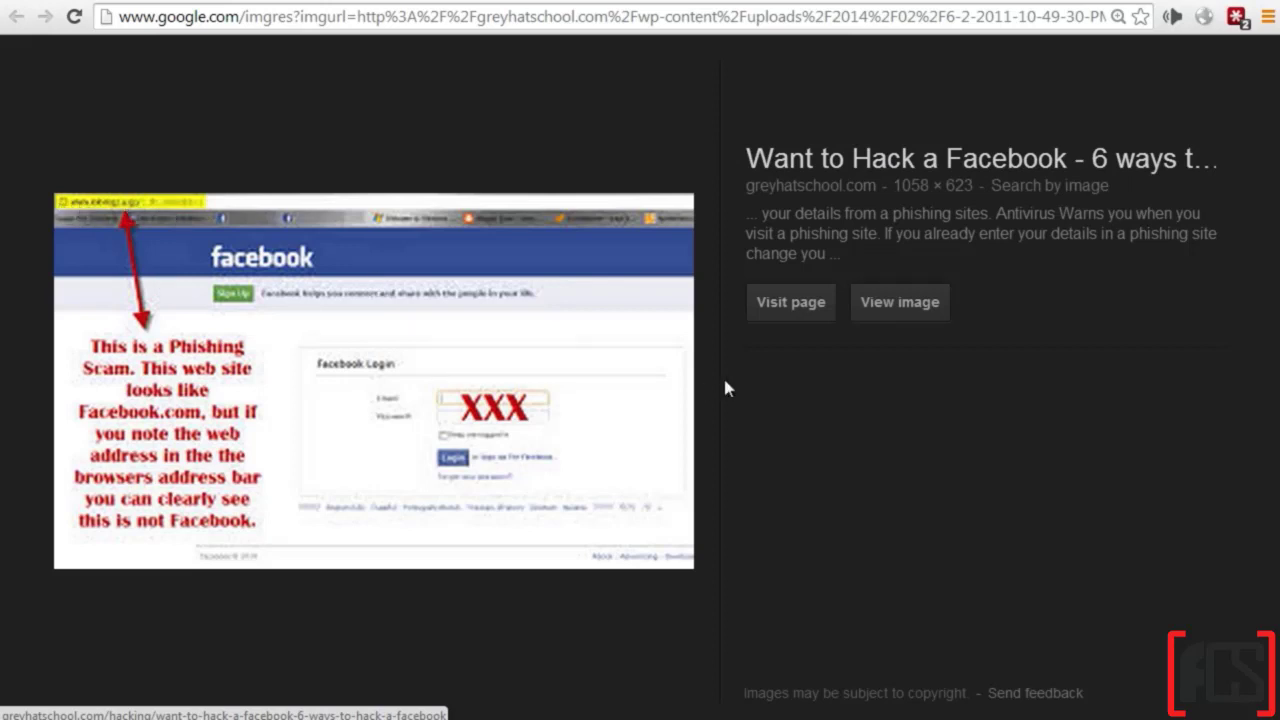
key("Right")
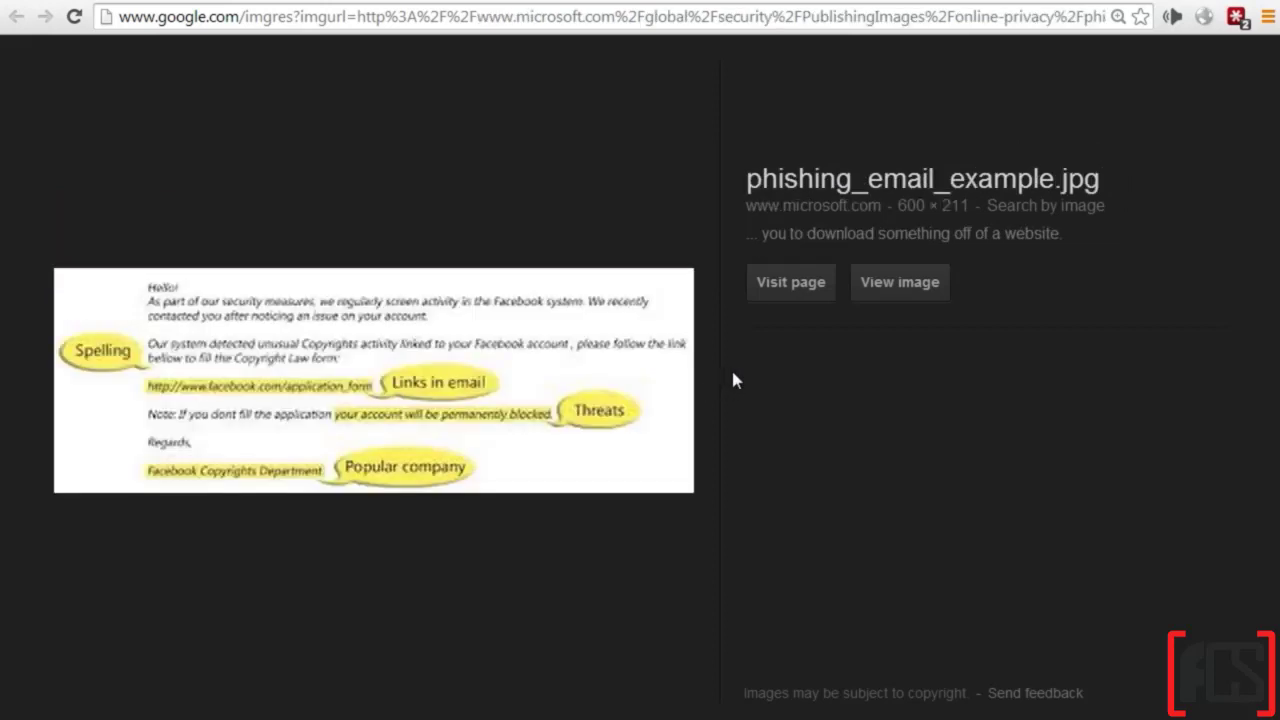